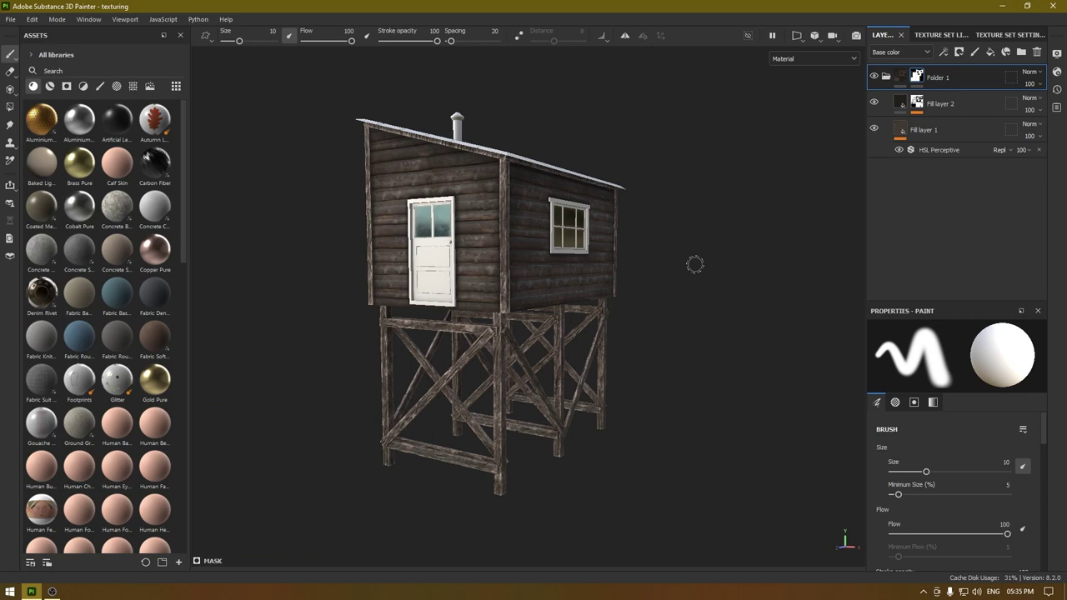
- Examine the cabin model's walls, door, window, roof and stilts from several angles
{"action": "mouse_move", "coordinate": [658, 275]}
{"action": "left_mouse_down", "text": "alt"}
{"action": "mouse_move", "coordinate": [405, 238]}
{"action": "mouse_move", "coordinate": [638, 231]}
{"action": "mouse_move", "coordinate": [676, 274]}
{"action": "left_mouse_up", "text": "alt"}
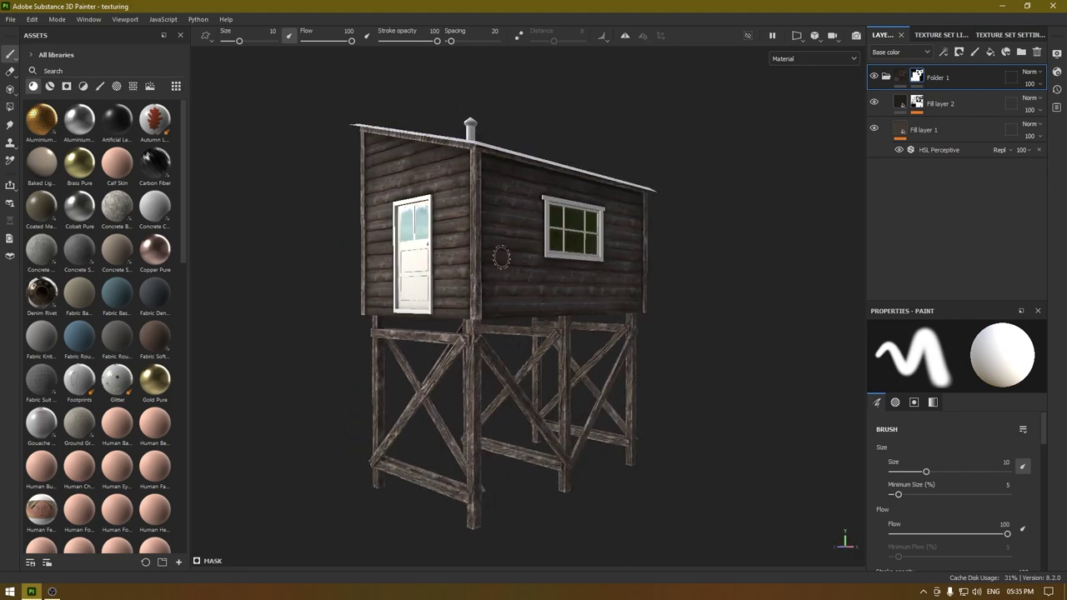
{"action": "mouse_move", "coordinate": [501, 258]}
{"action": "left_mouse_down", "text": "alt"}
{"action": "mouse_move", "coordinate": [591, 292]}
{"action": "mouse_move", "coordinate": [650, 400]}
{"action": "mouse_move", "coordinate": [525, 325]}
{"action": "mouse_move", "coordinate": [500, 284]}
{"action": "mouse_move", "coordinate": [542, 267]}
{"action": "mouse_move", "coordinate": [527, 288]}
{"action": "left_mouse_up", "text": "alt"}
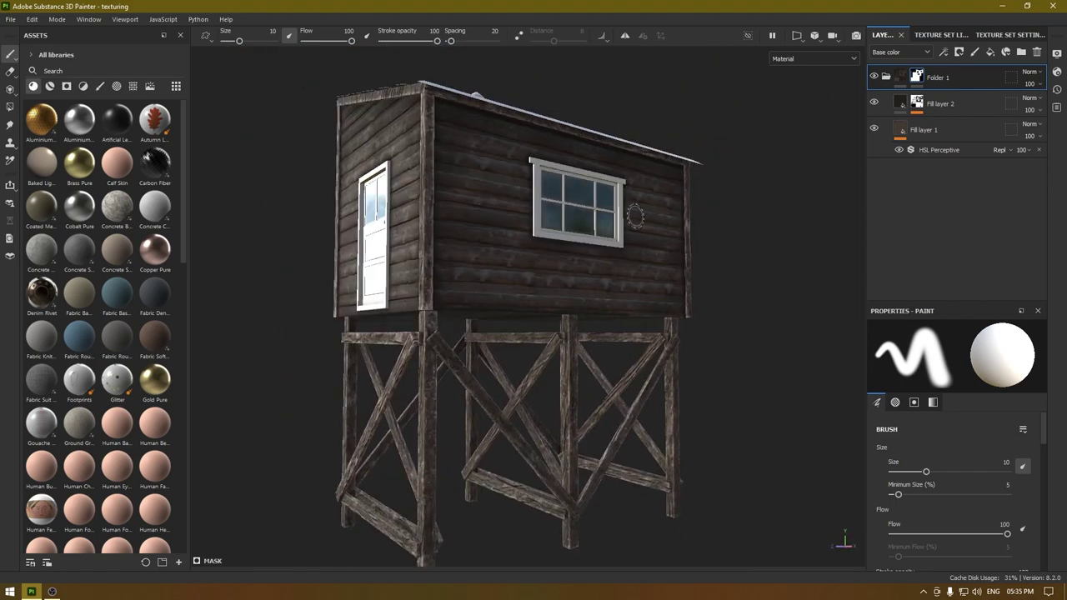
{"action": "left_click_drag", "start_coordinate": [503, 199], "coordinate": [583, 229], "text": "alt"}
{"action": "mouse_move", "coordinate": [566, 321]}
{"action": "left_mouse_down", "text": "alt"}
{"action": "mouse_move", "coordinate": [645, 409]}
{"action": "mouse_move", "coordinate": [495, 305]}
{"action": "mouse_move", "coordinate": [321, 310]}
{"action": "mouse_move", "coordinate": [421, 291]}
{"action": "mouse_move", "coordinate": [361, 315]}
{"action": "mouse_move", "coordinate": [420, 288]}
{"action": "mouse_move", "coordinate": [426, 201]}
{"action": "left_mouse_up", "text": "alt"}
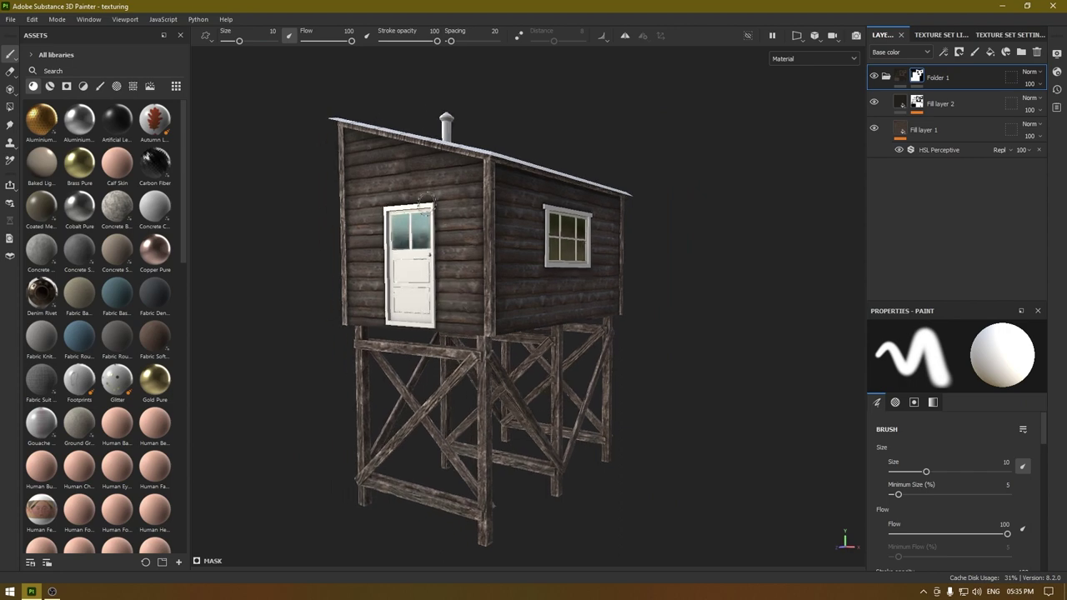
{"action": "left_click_drag", "start_coordinate": [459, 259], "coordinate": [439, 305], "text": "alt"}
{"action": "scroll", "coordinate": [438, 179], "scroll_direction": "up", "scroll_amount": 1}
{"action": "left_click_drag", "start_coordinate": [465, 253], "coordinate": [485, 223], "text": "alt"}
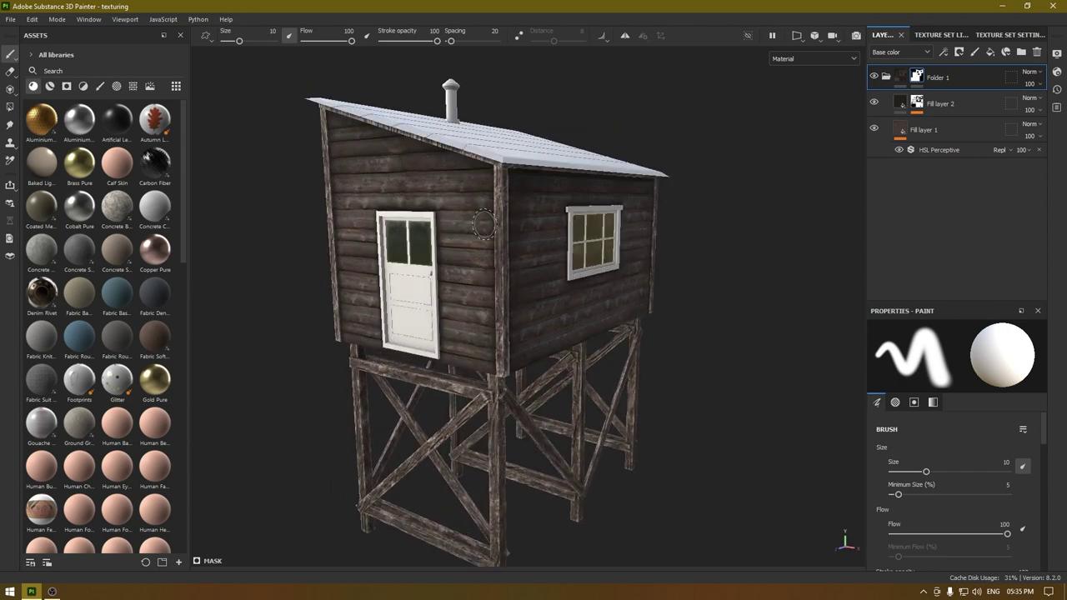
{"action": "middle_click_drag", "start_coordinate": [476, 217], "coordinate": [457, 192]}
{"action": "left_click_drag", "start_coordinate": [450, 305], "coordinate": [408, 298], "text": "alt"}
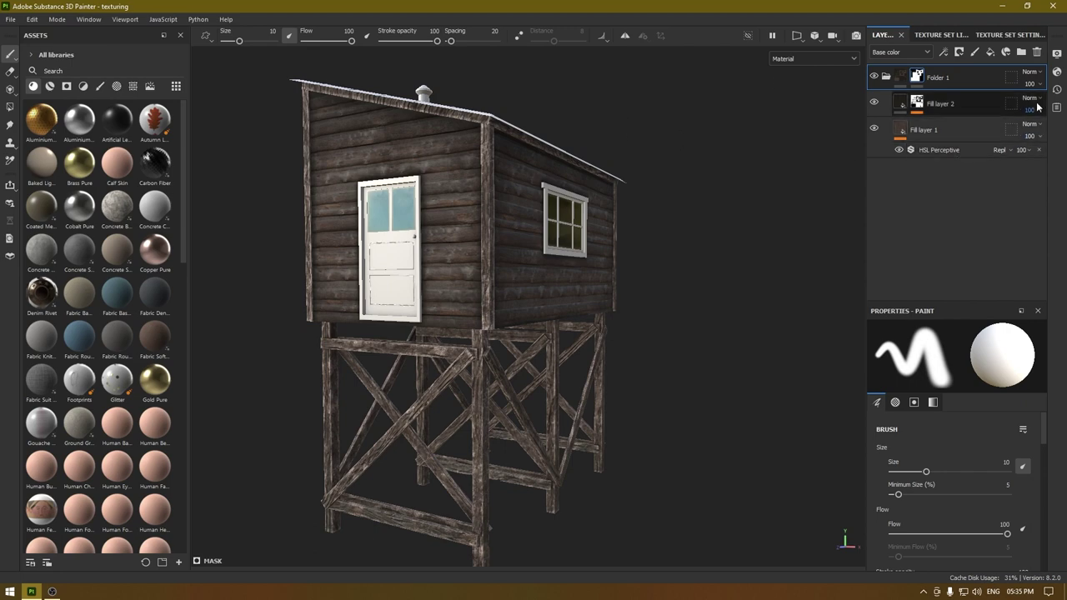
- Copy the Rust Coarse, Wood Rough copy 1 and Wood Rough layers from the wood_mat1 texture set into boathouse_mat
{"action": "left_click", "coordinate": [926, 35]}
{"action": "left_click", "coordinate": [905, 100]}
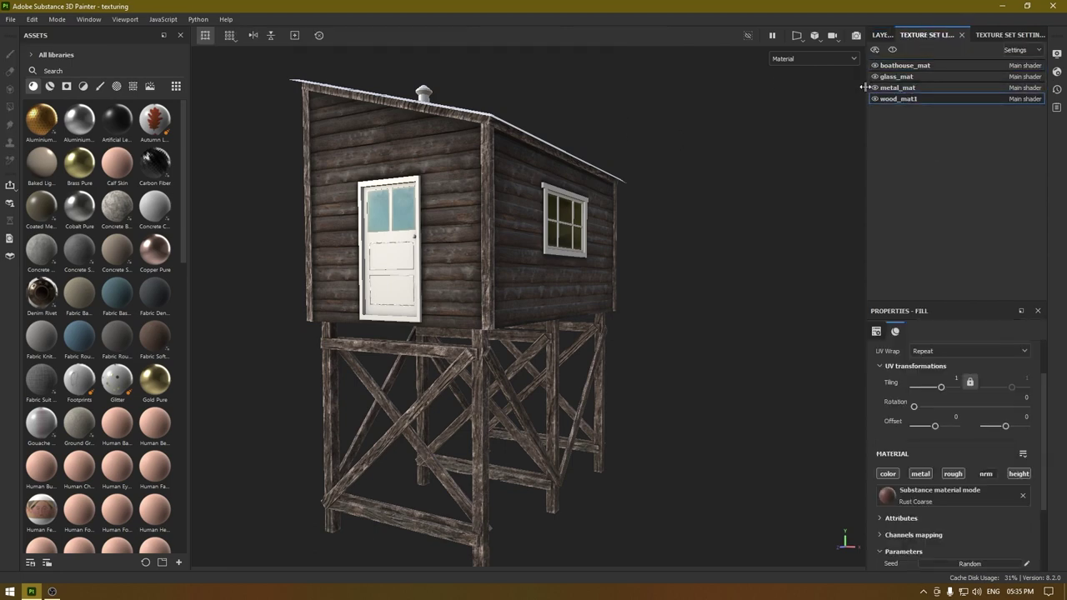
{"action": "left_click", "coordinate": [882, 35]}
{"action": "left_click_drag", "start_coordinate": [500, 221], "coordinate": [519, 218], "text": "alt"}
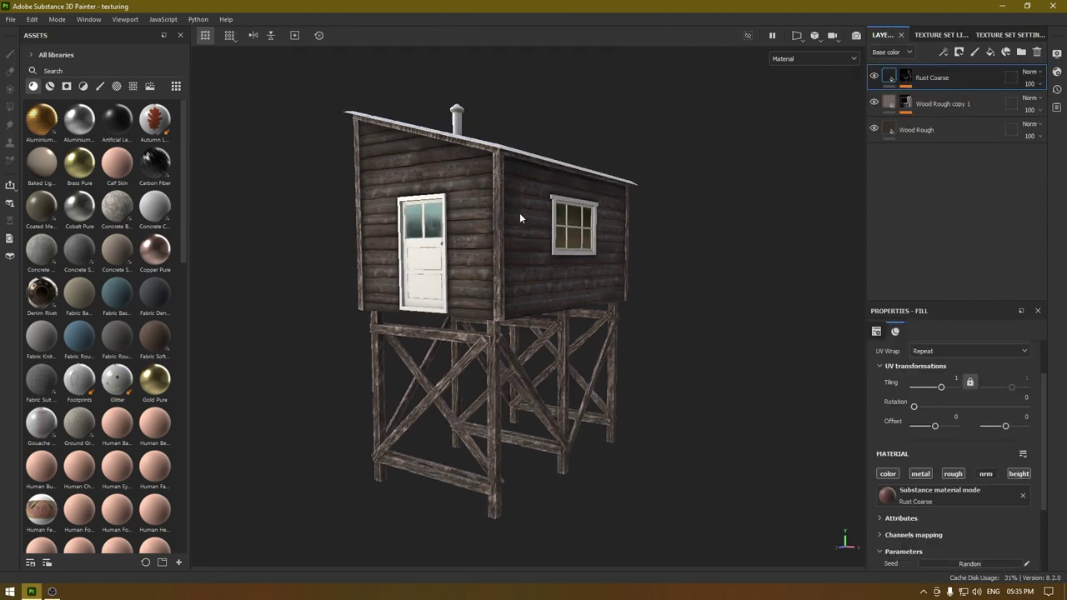
{"action": "left_click", "coordinate": [927, 105]}
{"action": "left_click", "coordinate": [930, 129], "text": "shift"}
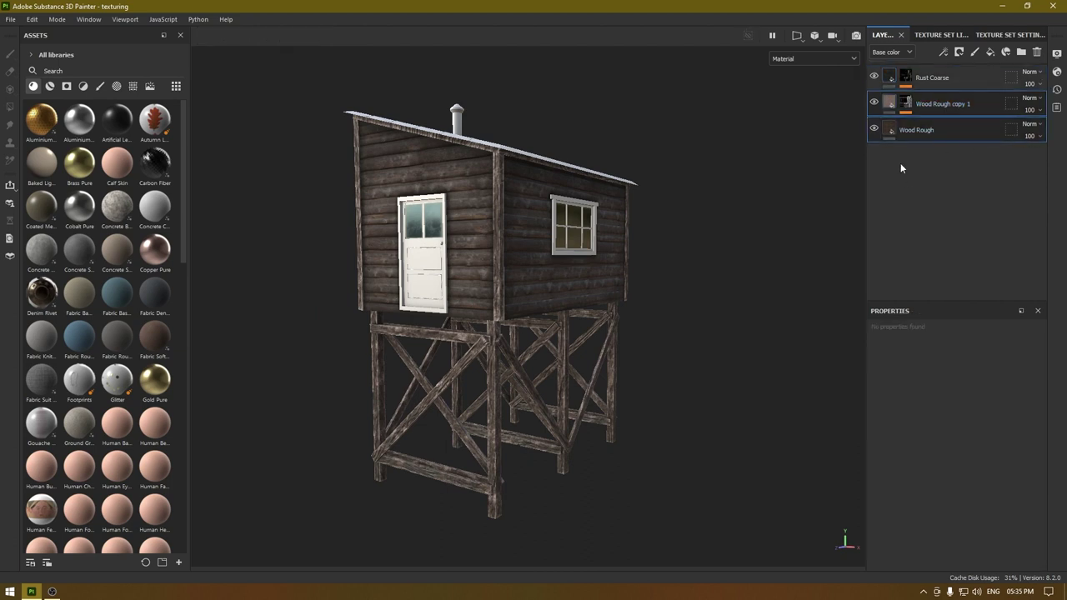
{"action": "left_click", "coordinate": [939, 80], "text": "ctrl"}
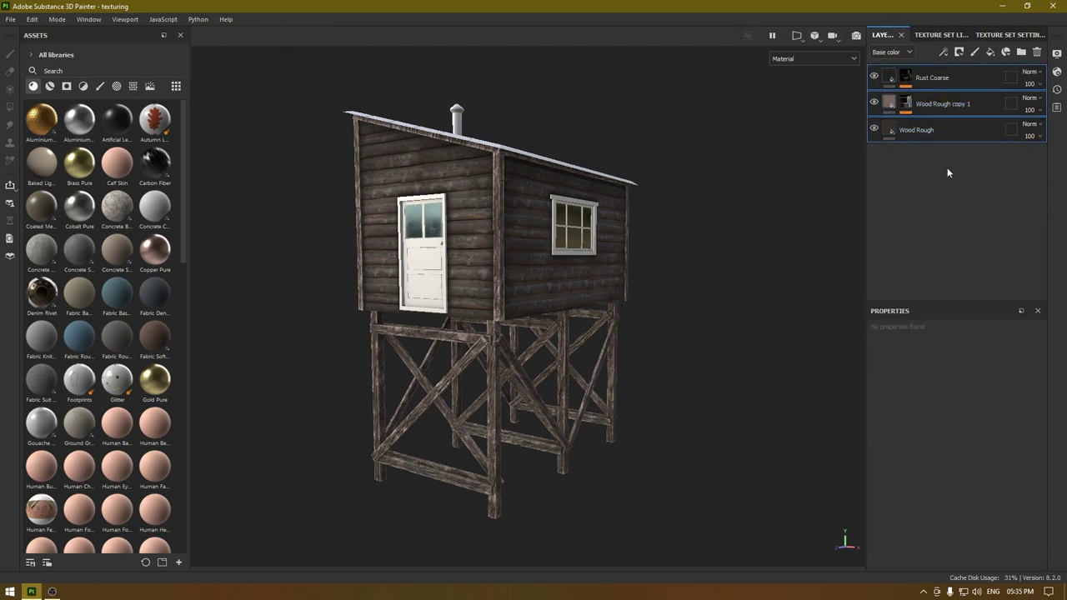
{"action": "left_click", "coordinate": [932, 35]}
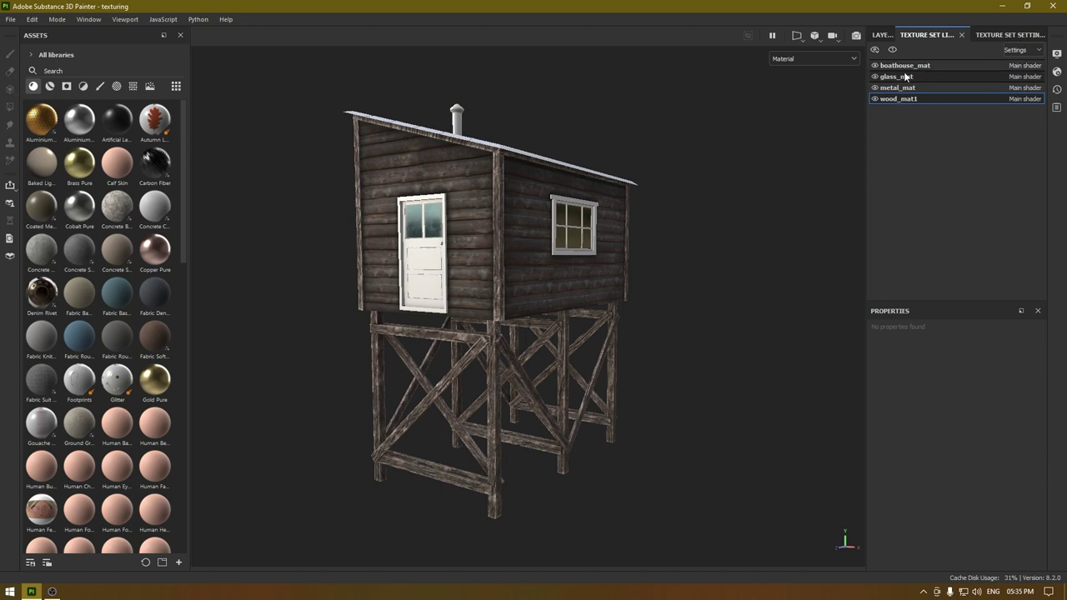
{"action": "left_click", "coordinate": [898, 98]}
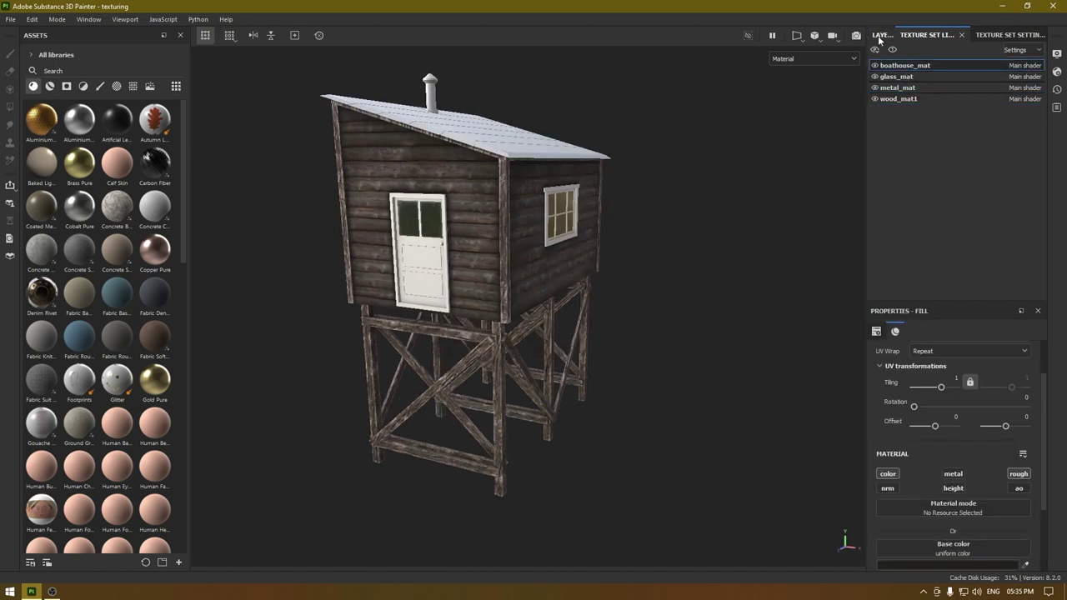
{"action": "left_click", "coordinate": [882, 35]}
{"action": "mouse_move", "coordinate": [898, 81]}
{"action": "left_mouse_down"}
{"action": "mouse_move", "coordinate": [890, 77]}
{"action": "mouse_move", "coordinate": [906, 92]}
{"action": "left_mouse_up"}
{"action": "key", "text": "ctrl+v"}
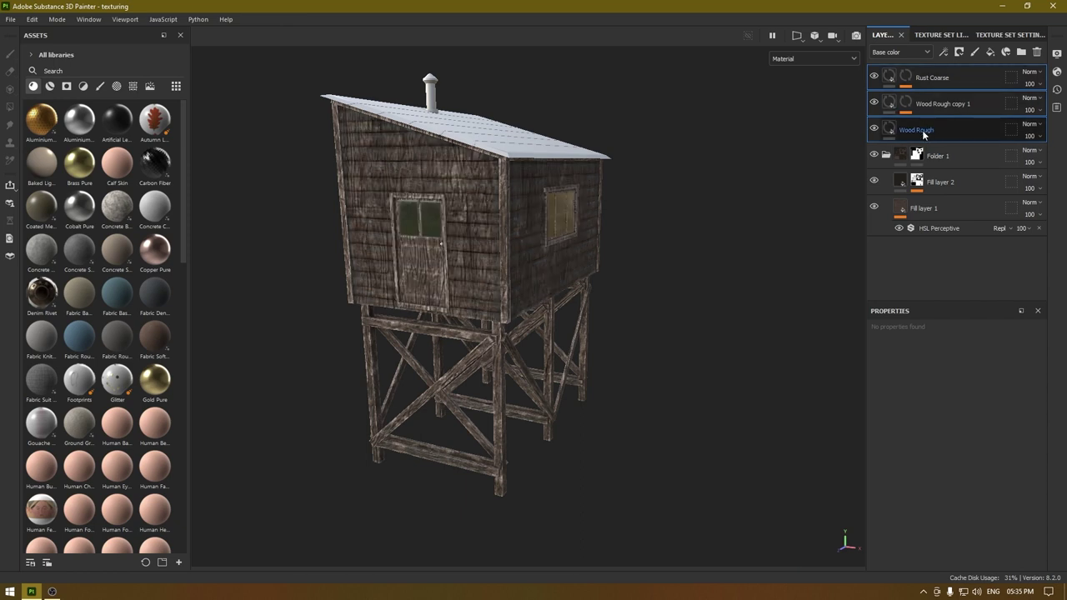
- Group the three pasted layers into a folder and name it Door
{"action": "key", "text": "ctrl+g"}
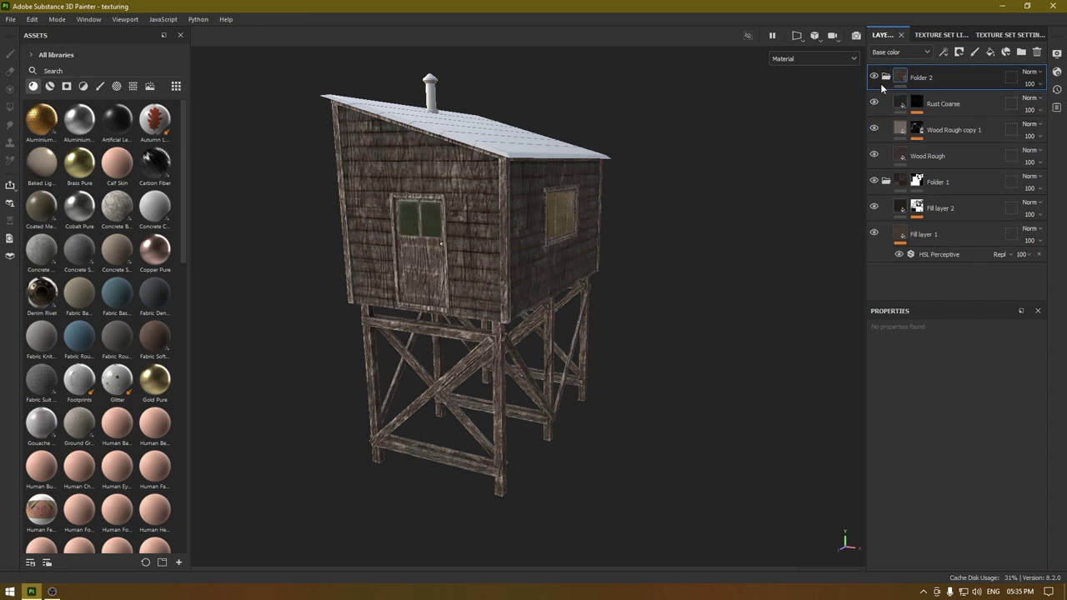
{"action": "left_click", "coordinate": [886, 78]}
{"action": "double_click", "coordinate": [922, 78]}
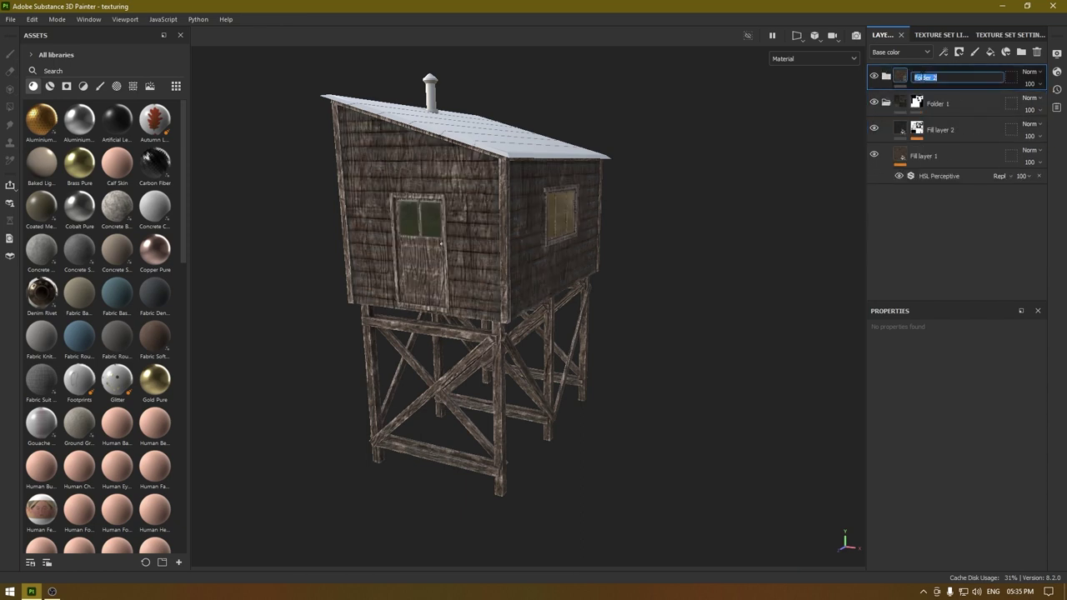
{"action": "type", "text": "Door"}
{"action": "key", "text": "Return"}
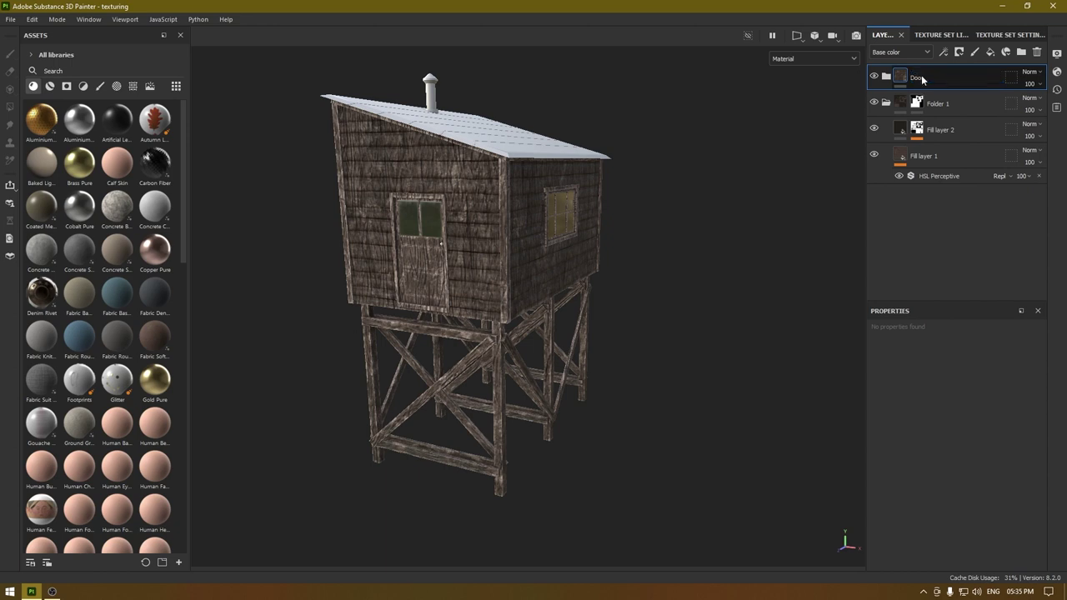
- Add a black mask to the Door folder
{"action": "right_click", "coordinate": [922, 78]}
{"action": "key", "text": "Escape"}
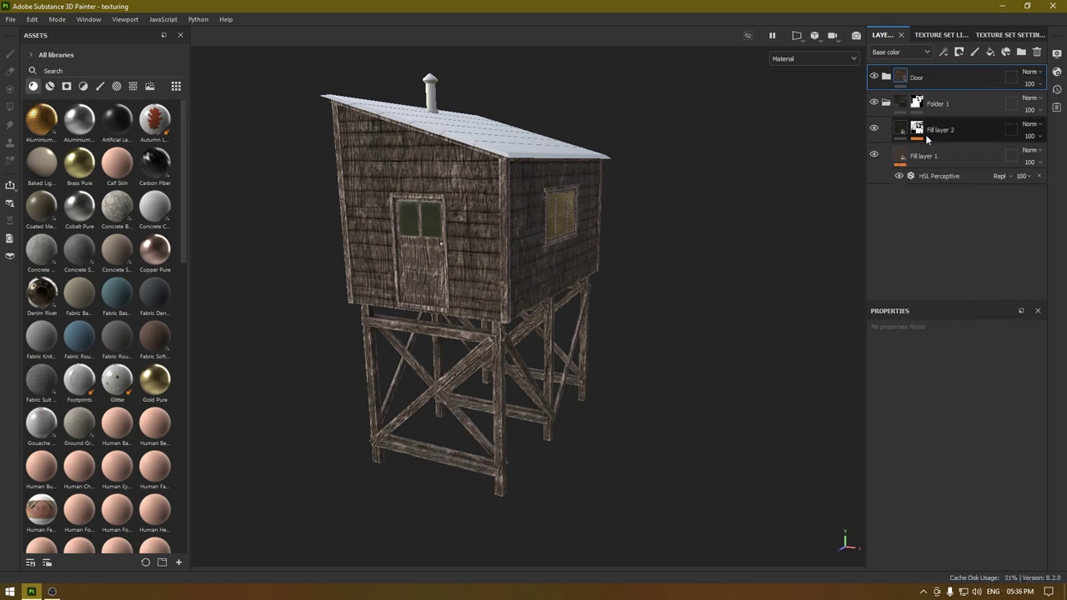
{"action": "right_click", "coordinate": [948, 79]}
{"action": "left_click", "coordinate": [938, 90]}
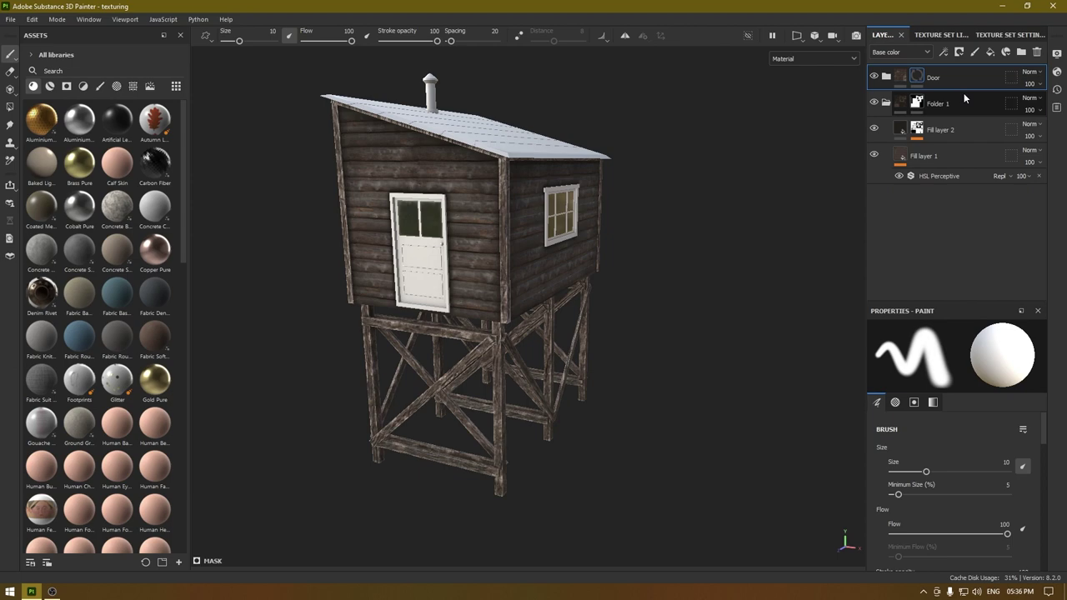
- Fill the door and its frame in the Door folder's mask using Polygon Fill in mesh mode
{"action": "left_click", "coordinate": [10, 108]}
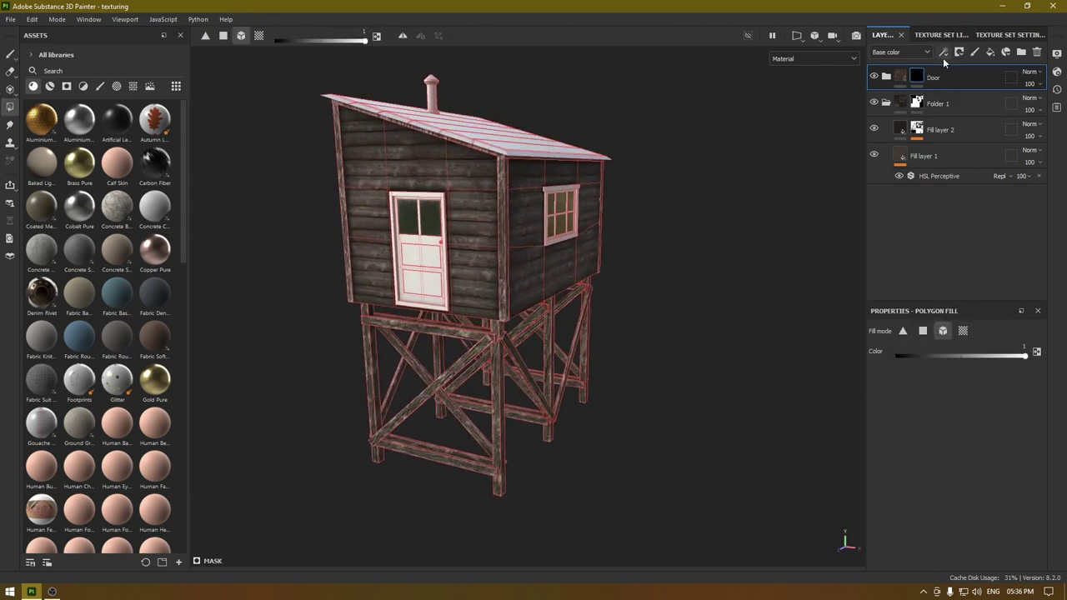
{"action": "scroll", "coordinate": [598, 207], "scroll_direction": "up", "scroll_amount": 3}
{"action": "left_click_drag", "start_coordinate": [650, 309], "coordinate": [602, 288], "text": "alt"}
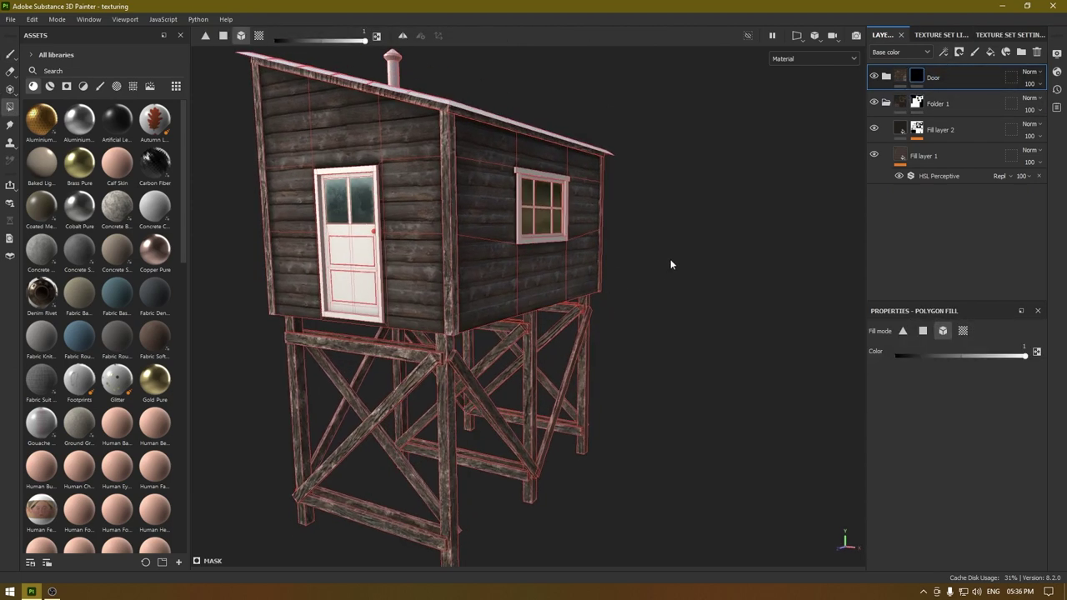
{"action": "left_click_drag", "start_coordinate": [671, 265], "coordinate": [754, 250], "text": "alt"}
{"action": "left_click_drag", "start_coordinate": [450, 251], "coordinate": [426, 257], "text": "alt"}
{"action": "left_click_drag", "start_coordinate": [530, 235], "coordinate": [554, 249], "text": "alt"}
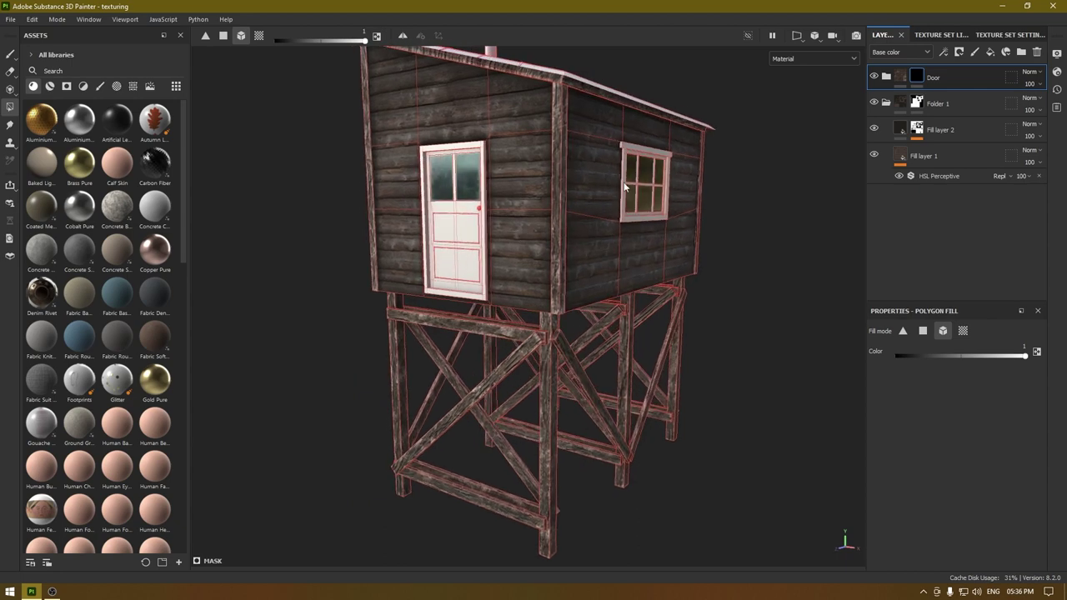
{"action": "right_click_drag", "start_coordinate": [603, 255], "coordinate": [673, 256], "text": "alt"}
{"action": "middle_click_drag", "start_coordinate": [519, 285], "coordinate": [555, 292], "text": "alt"}
{"action": "left_click_drag", "start_coordinate": [555, 292], "coordinate": [572, 287], "text": "alt"}
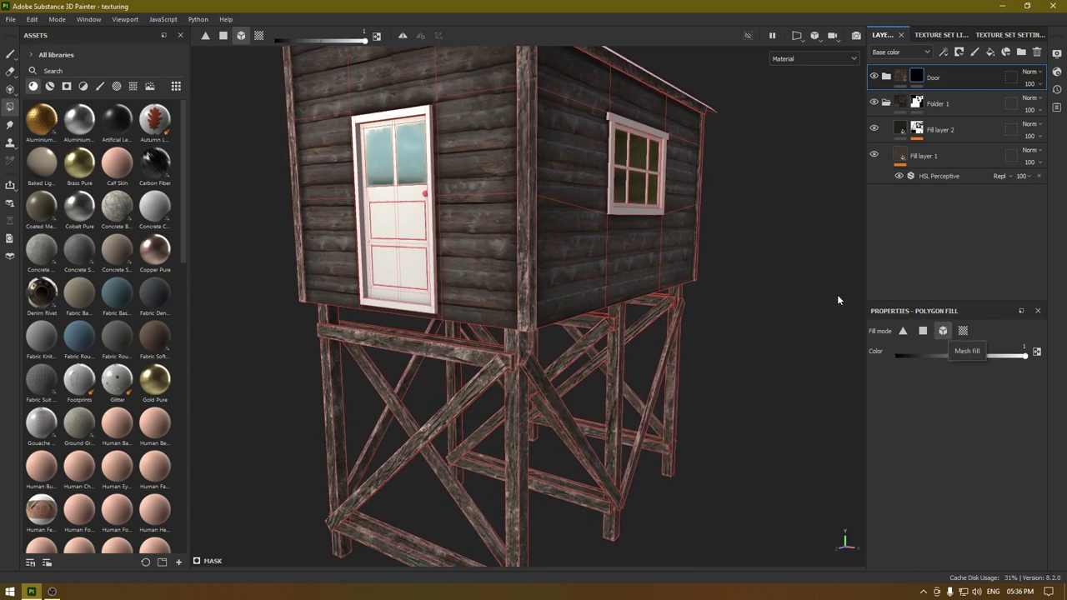
{"action": "left_click", "coordinate": [405, 233]}
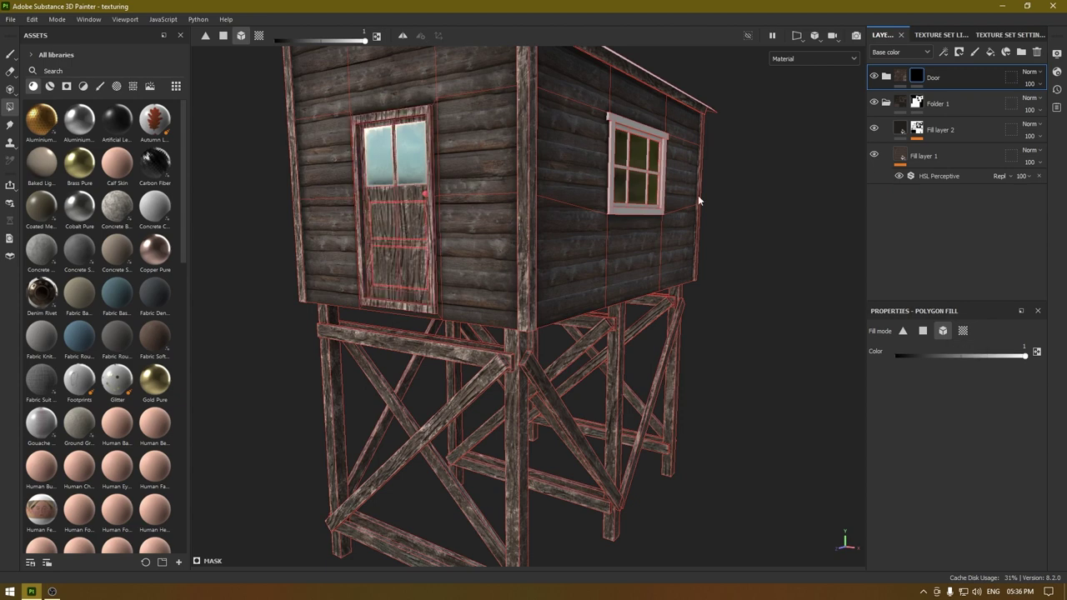
- Fill the side window's frame into the Door folder's mask and remove the wall from the mask
{"action": "left_click_drag", "start_coordinate": [698, 197], "coordinate": [608, 207], "text": "alt"}
{"action": "left_click", "coordinate": [595, 222]}
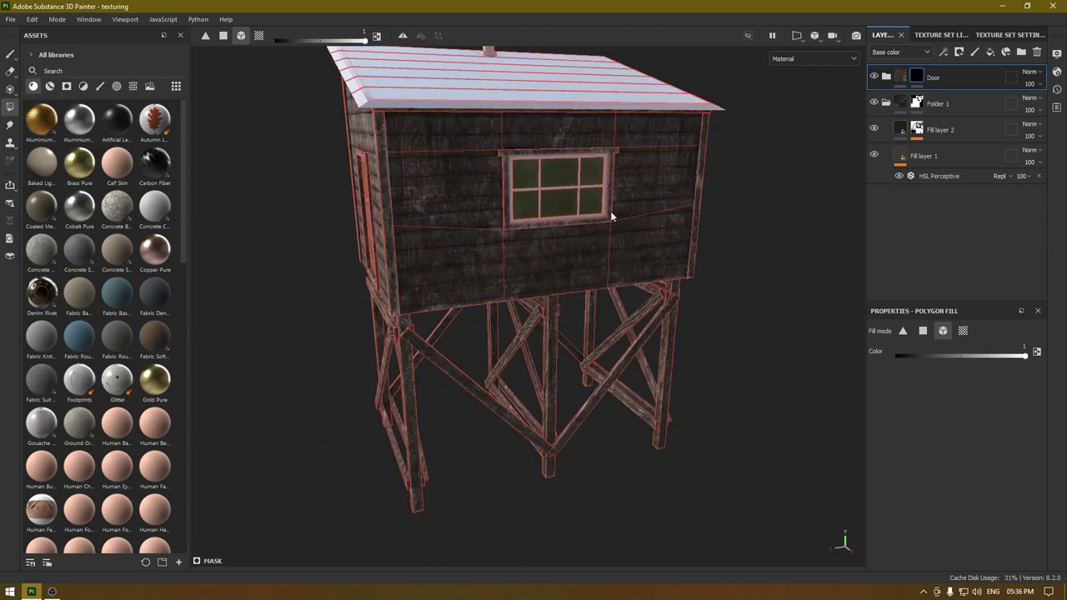
{"action": "key", "text": "x"}
{"action": "left_click", "coordinate": [561, 250]}
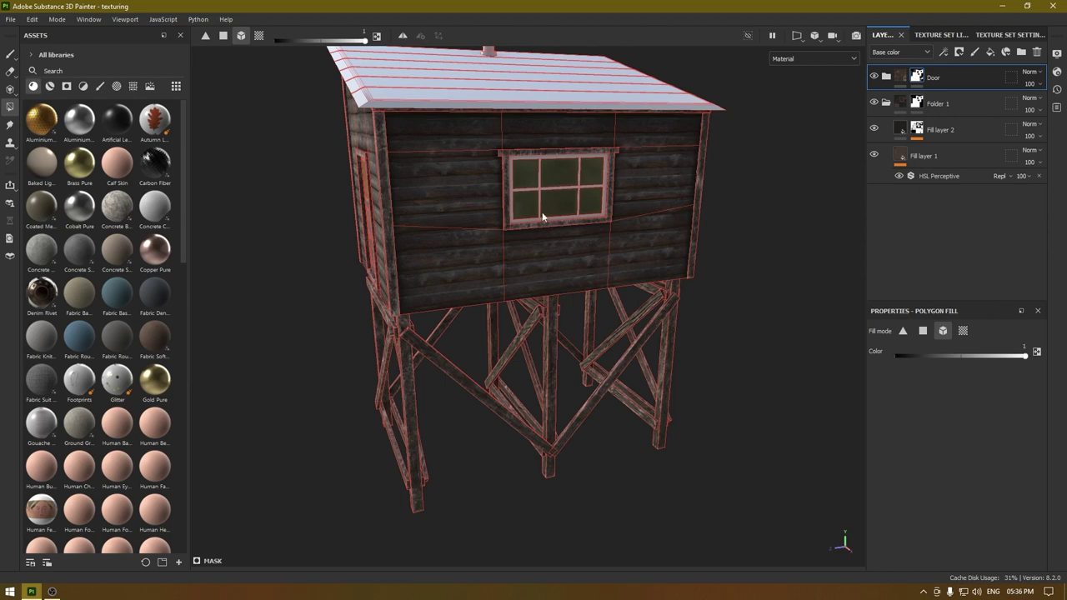
{"action": "left_click", "coordinate": [537, 223]}
- Fill the frame of the remaining window on the back wall into the Door folder's mask and return to the Paint tool
{"action": "left_click_drag", "start_coordinate": [588, 227], "coordinate": [445, 202], "text": "alt"}
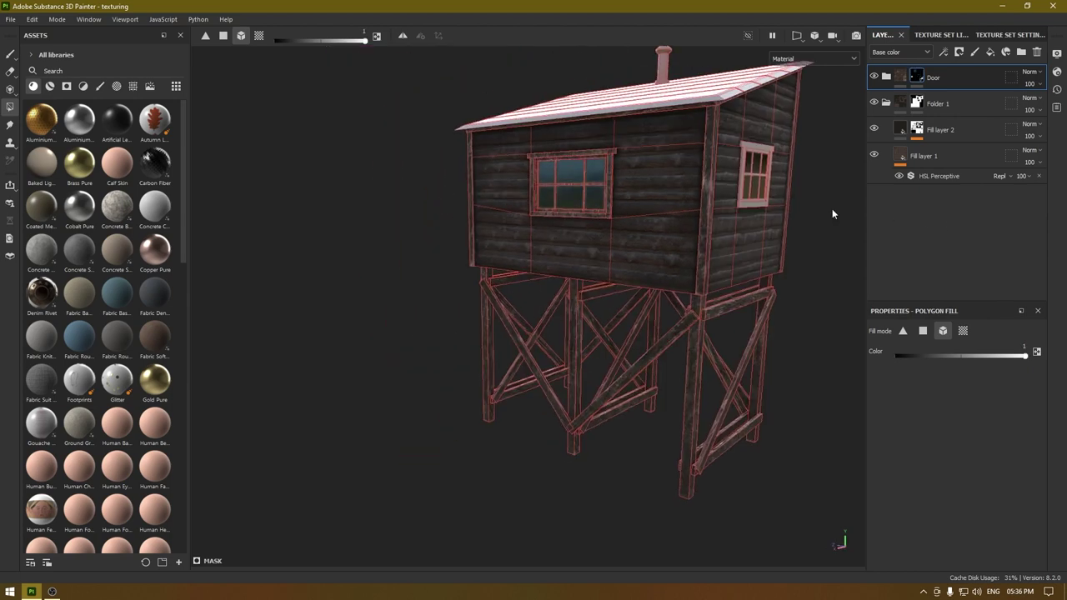
{"action": "left_click_drag", "start_coordinate": [832, 210], "coordinate": [715, 199], "text": "alt"}
{"action": "middle_click_drag", "start_coordinate": [715, 198], "coordinate": [699, 218], "text": "alt"}
{"action": "left_click", "coordinate": [697, 214]}
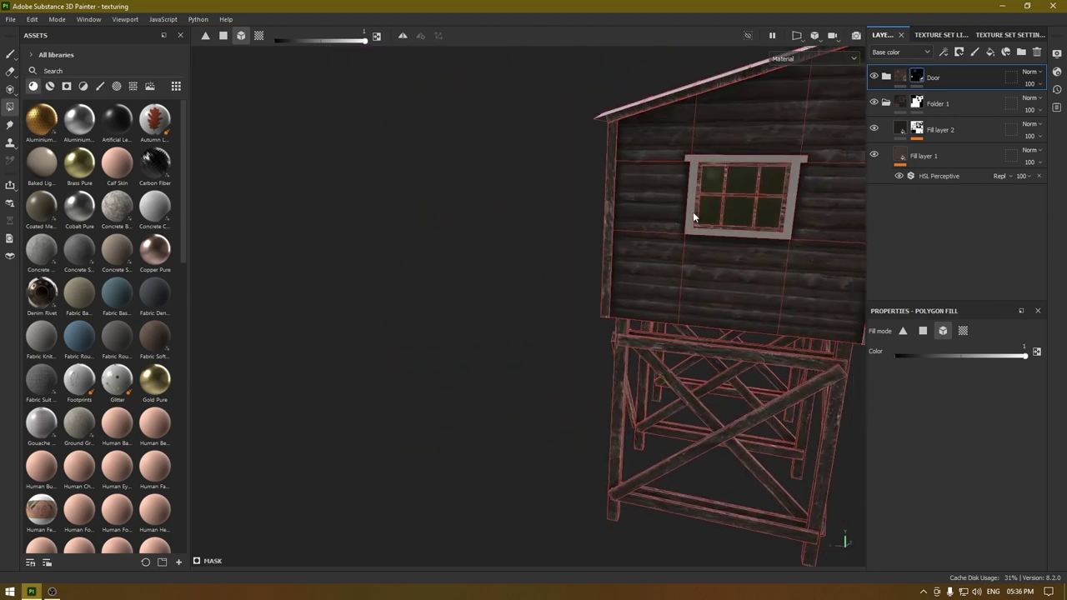
{"action": "left_click", "coordinate": [692, 214]}
{"action": "left_click_drag", "start_coordinate": [681, 239], "coordinate": [904, 253], "text": "alt"}
{"action": "middle_click_drag", "start_coordinate": [471, 285], "coordinate": [546, 290], "text": "alt"}
{"action": "left_click_drag", "start_coordinate": [545, 290], "coordinate": [582, 286], "text": "alt"}
{"action": "key", "text": "1"}
{"action": "mouse_move", "coordinate": [619, 215]}
{"action": "left_mouse_down", "text": "alt"}
{"action": "mouse_move", "coordinate": [595, 189]}
{"action": "mouse_move", "coordinate": [602, 195]}
{"action": "left_mouse_up", "text": "alt"}
{"action": "middle_click_drag", "start_coordinate": [600, 192], "coordinate": [602, 156], "text": "alt"}
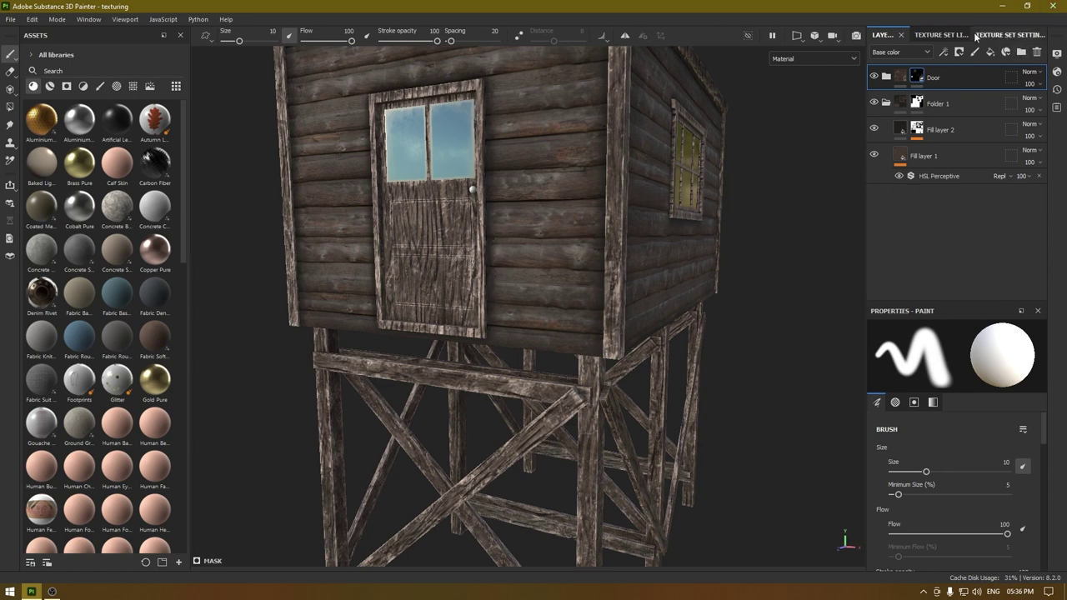
- Set the Height Range to 0.01 and the Normal Intensity to 0.02 on the Door folder's Wood Rough layer
{"action": "left_click", "coordinate": [886, 77]}
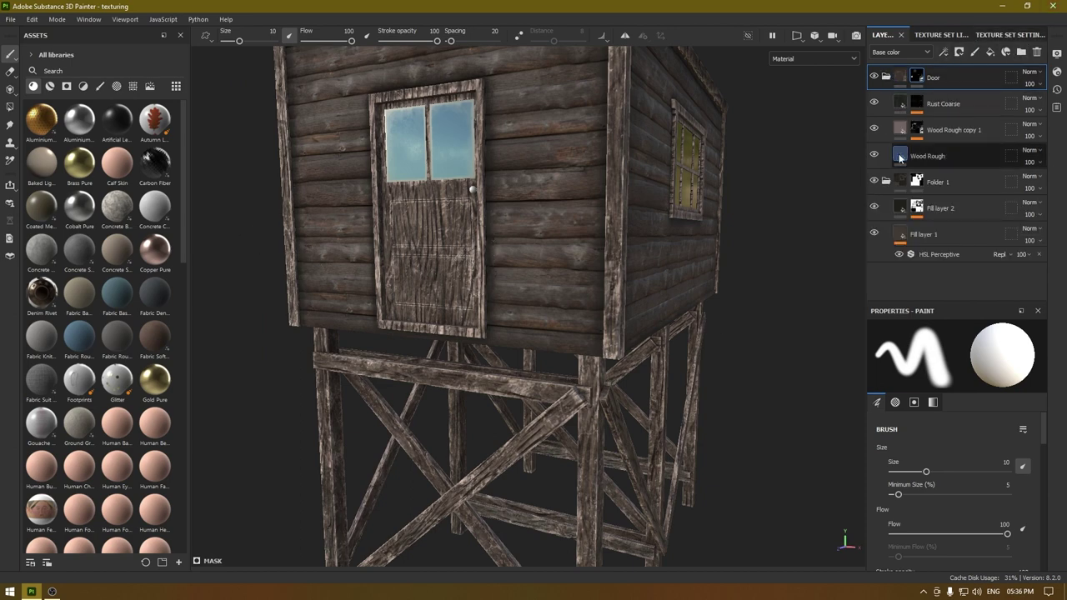
{"action": "left_click", "coordinate": [899, 158]}
{"action": "left_click_drag", "start_coordinate": [592, 251], "coordinate": [628, 260], "text": "alt"}
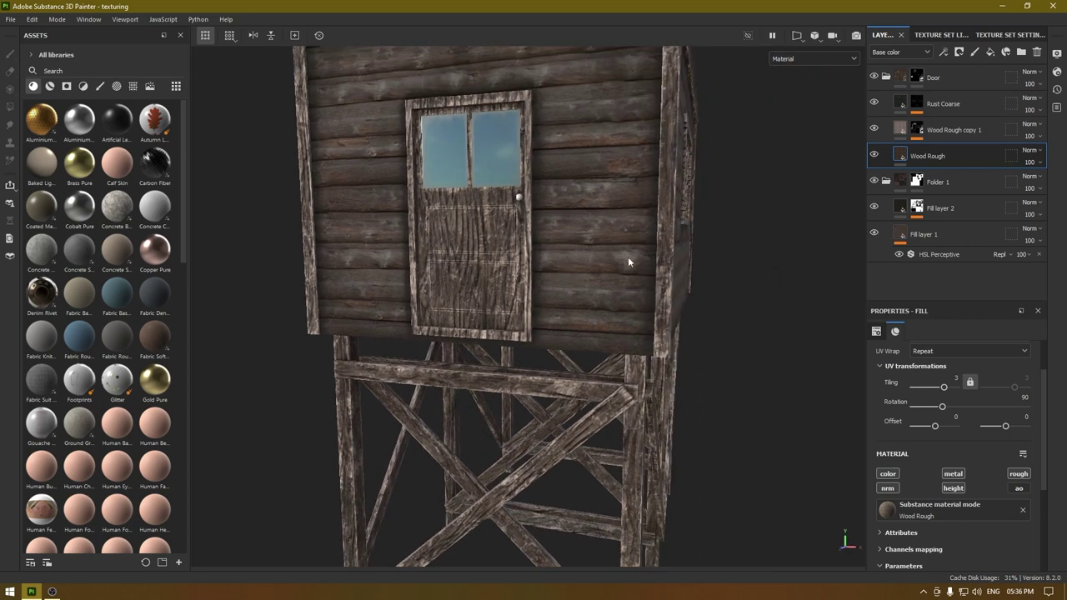
{"action": "scroll", "coordinate": [967, 393], "scroll_direction": "down", "scroll_amount": 3}
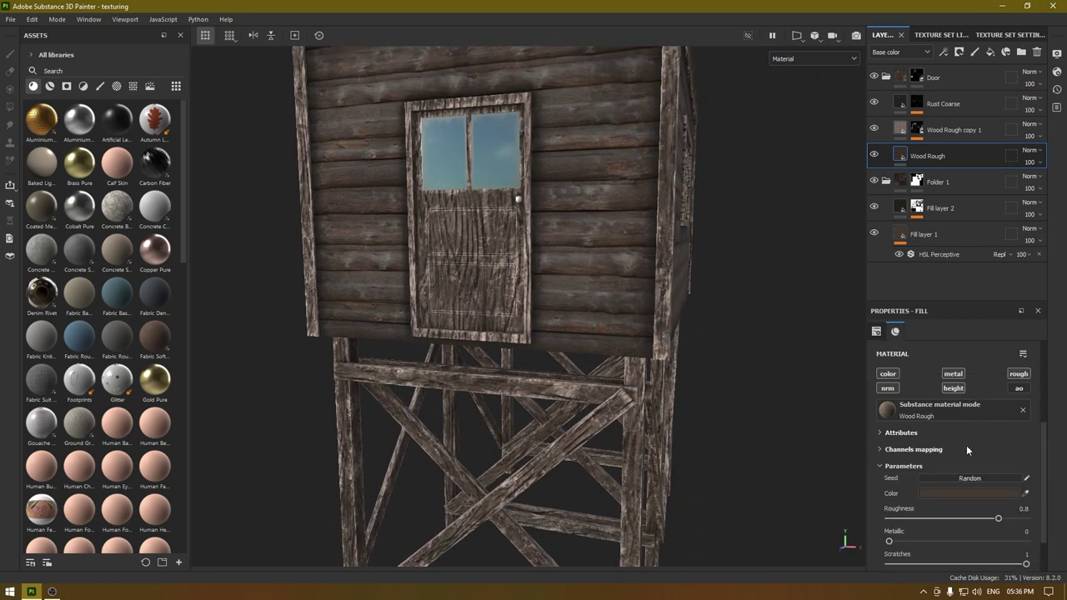
{"action": "scroll", "coordinate": [959, 483], "scroll_direction": "down", "scroll_amount": 4}
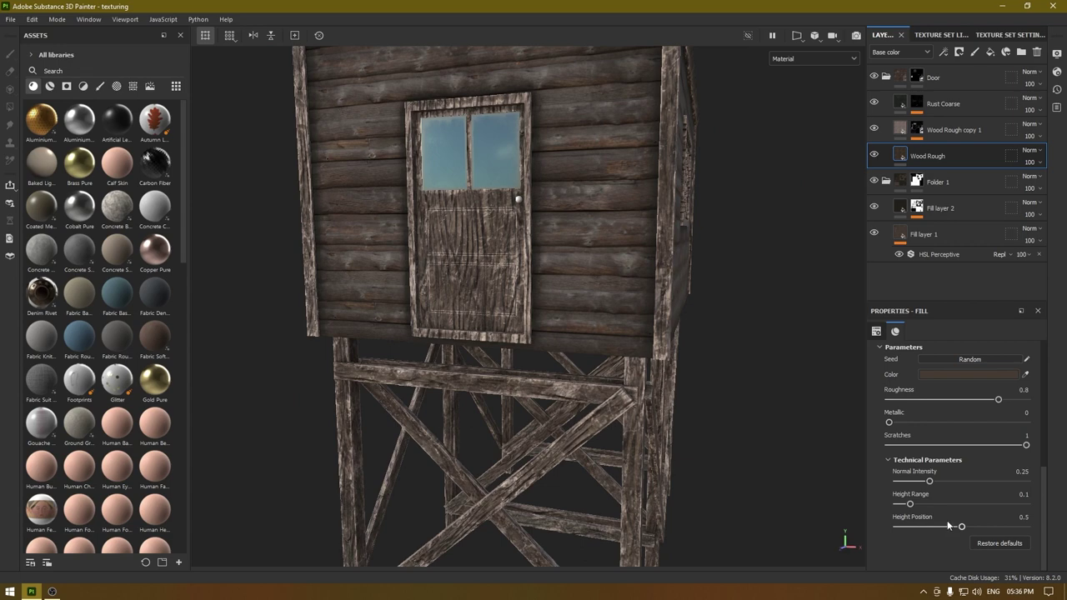
{"action": "left_click", "coordinate": [908, 504]}
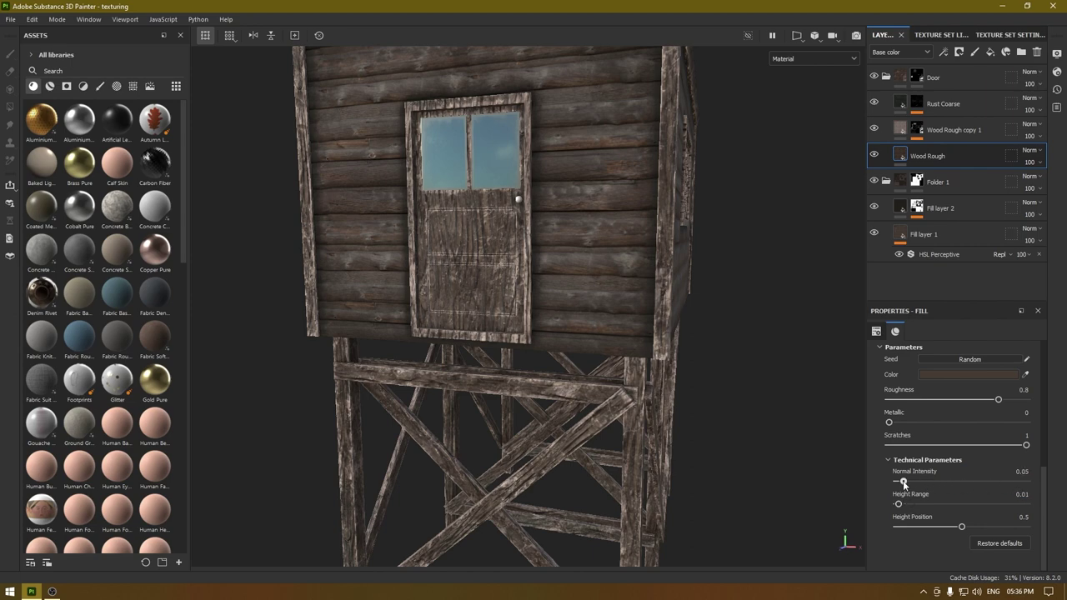
{"action": "left_click_drag", "start_coordinate": [679, 338], "coordinate": [654, 337], "text": "alt"}
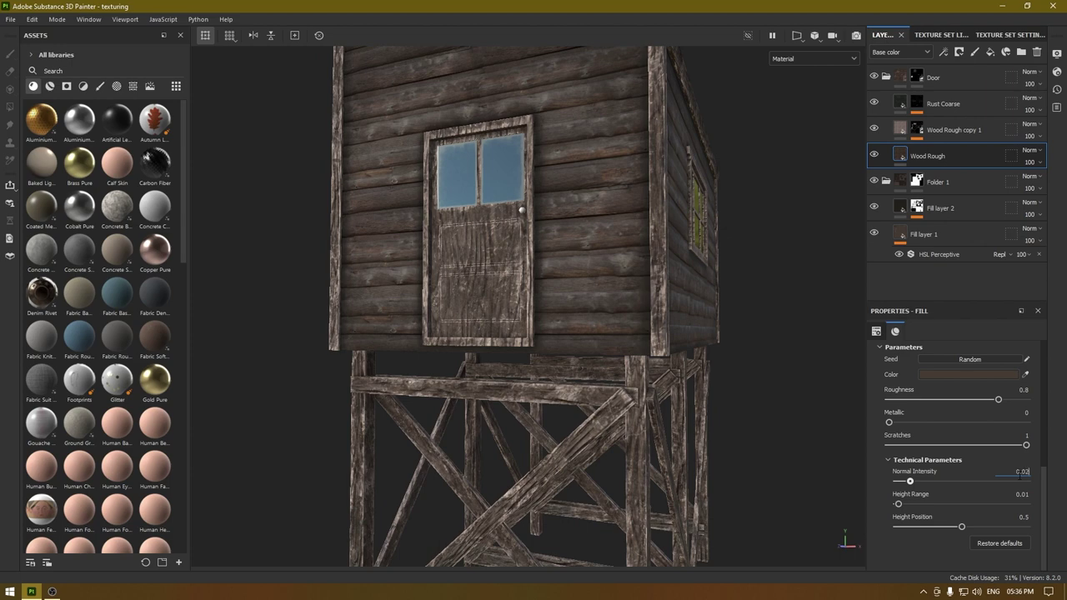
- Set the UV tiling of the Door folder's Wood Rough layer to 5
{"action": "left_click_drag", "start_coordinate": [451, 180], "coordinate": [493, 210], "text": "alt"}
{"action": "scroll", "coordinate": [971, 488], "scroll_direction": "up", "scroll_amount": 3}
{"action": "scroll", "coordinate": [960, 476], "scroll_direction": "up", "scroll_amount": 1}
{"action": "scroll", "coordinate": [862, 412], "scroll_direction": "up", "scroll_amount": 2}
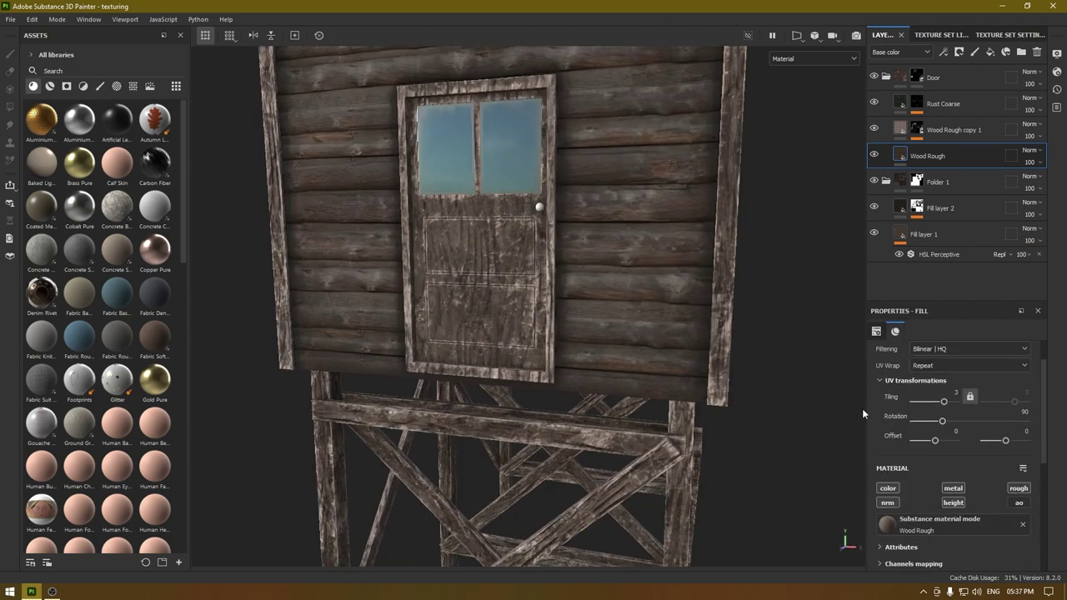
{"action": "left_click", "coordinate": [956, 393]}
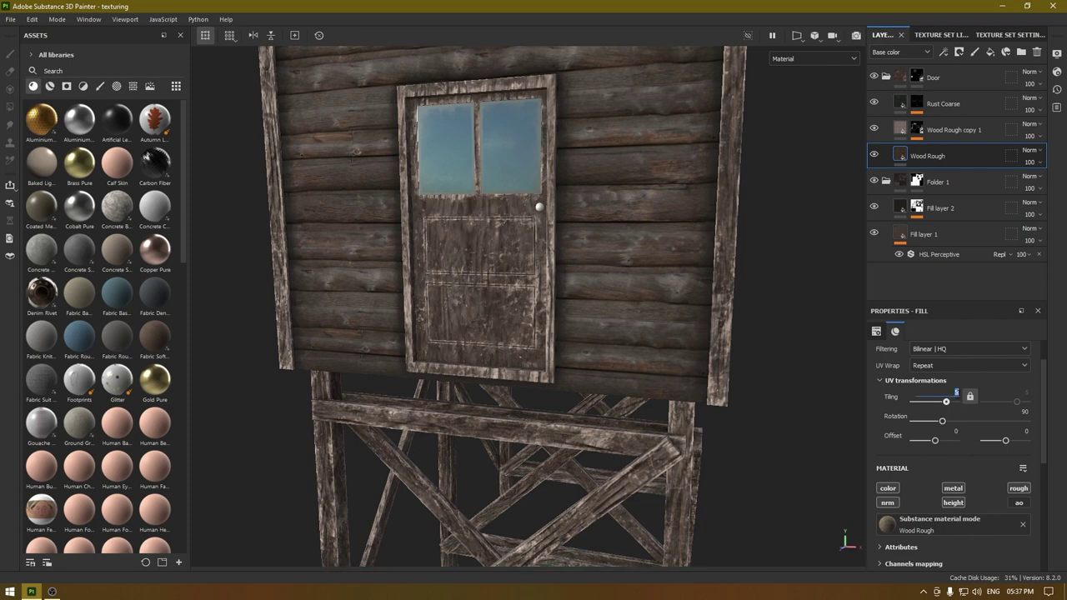
- Set the UV tiling of the Door folder's Wood Rough layer to 8
{"action": "key", "text": "Return"}
{"action": "scroll", "coordinate": [667, 250], "scroll_direction": "down", "scroll_amount": 3}
{"action": "left_click_drag", "start_coordinate": [664, 204], "coordinate": [647, 223], "text": "alt"}
{"action": "scroll", "coordinate": [655, 250], "scroll_direction": "up", "scroll_amount": 1}
{"action": "middle_click_drag", "start_coordinate": [660, 266], "coordinate": [637, 254], "text": "alt"}
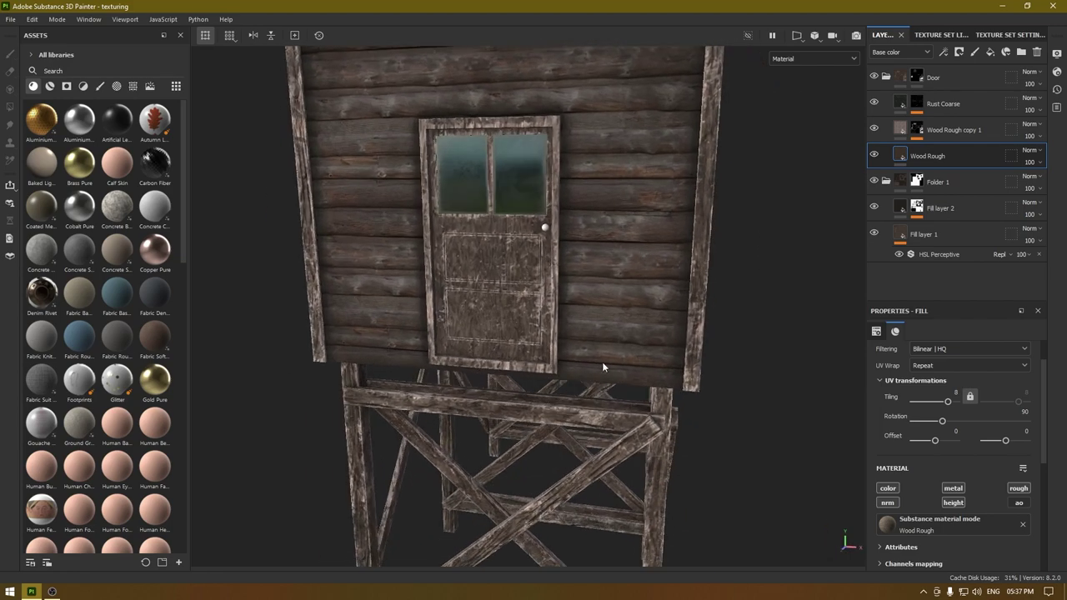
{"action": "left_click_drag", "start_coordinate": [605, 398], "coordinate": [595, 376], "text": "alt"}
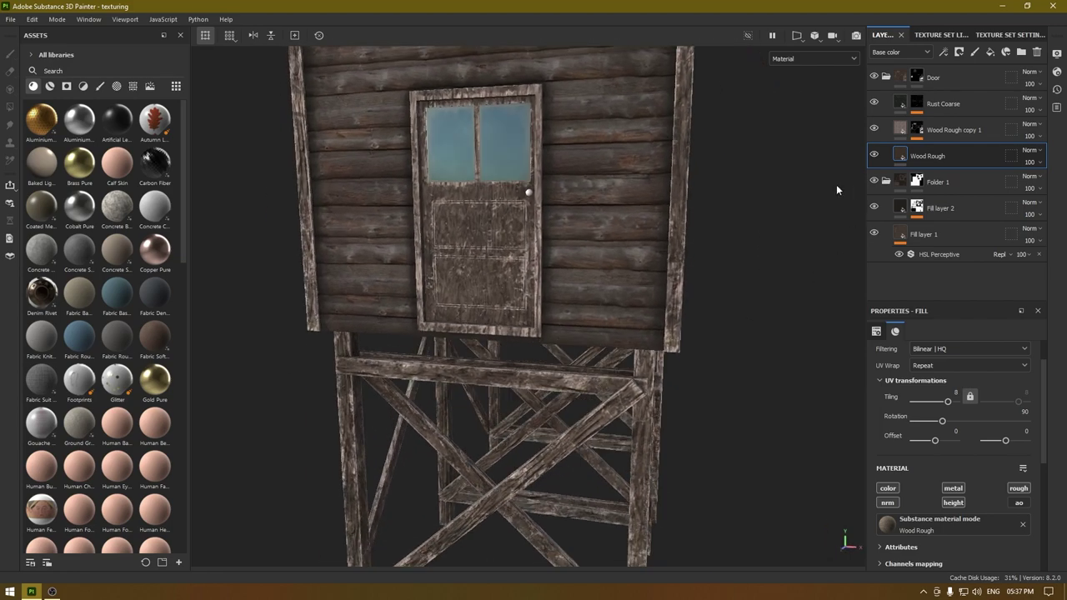
- Set the Wear Level to 0.81 and the Wear Contrast to 0.62 in the Metal Edge Wear generator on Wood Rough copy 1's mask
{"action": "left_click", "coordinate": [917, 129]}
{"action": "left_click", "coordinate": [952, 150]}
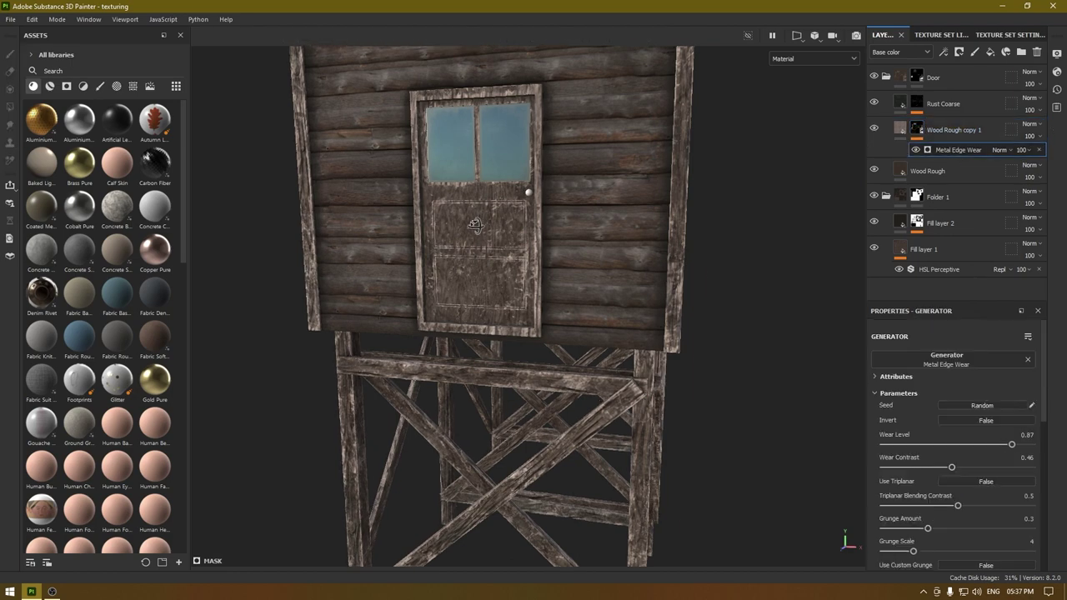
{"action": "left_click_drag", "start_coordinate": [1003, 446], "coordinate": [980, 447]}
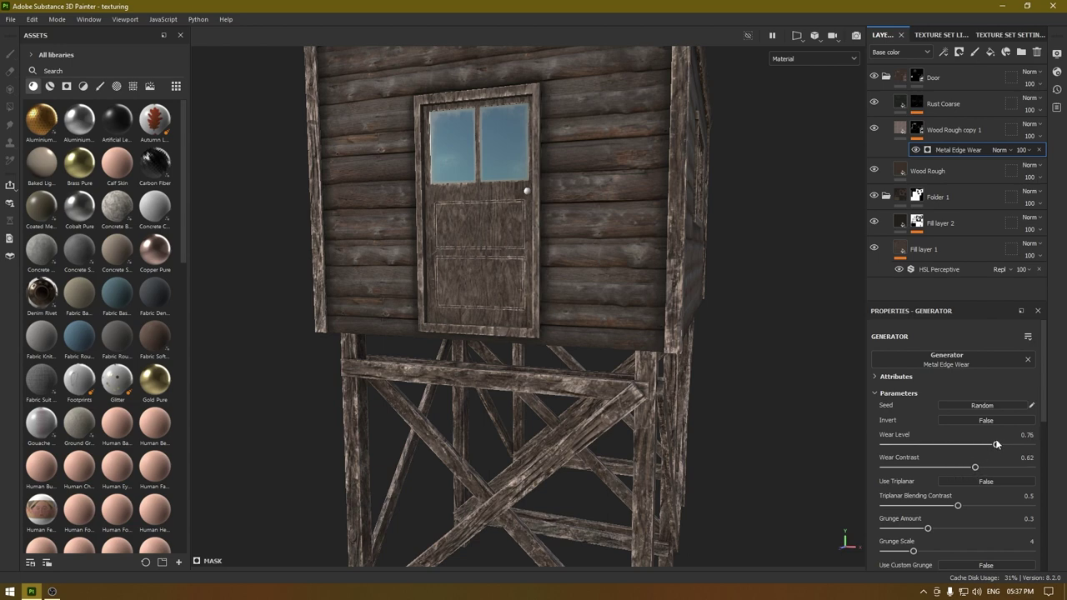
{"action": "left_click_drag", "start_coordinate": [1001, 445], "coordinate": [1005, 444]}
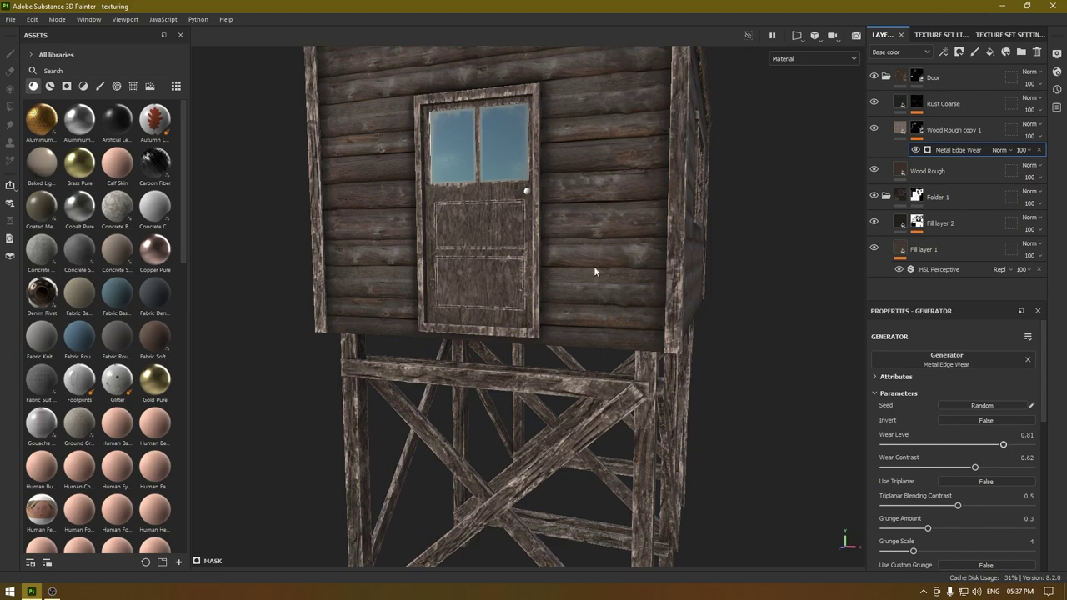
{"action": "left_click_drag", "start_coordinate": [594, 271], "coordinate": [446, 260], "text": "alt"}
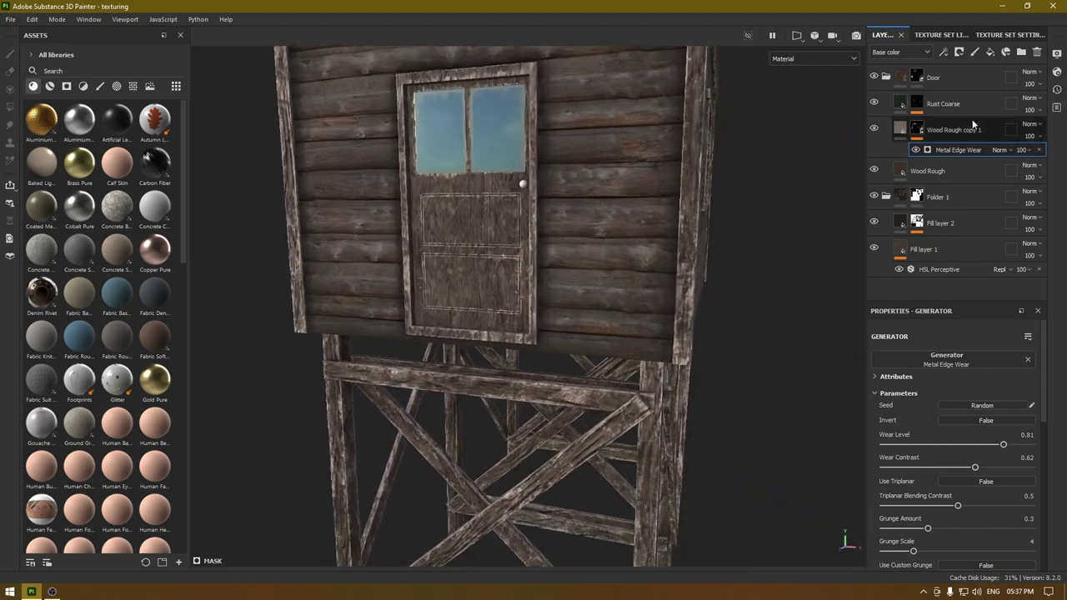
- Remove the existing mask from the Rust Coarse layer in the Door folder
{"action": "left_click", "coordinate": [941, 103]}
{"action": "left_click", "coordinate": [916, 103]}
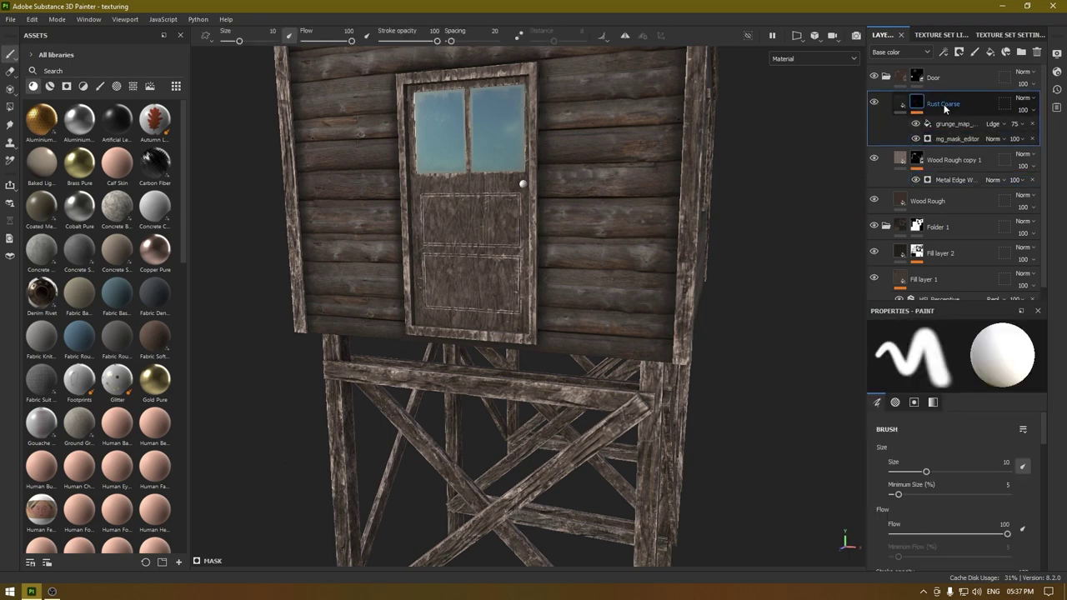
{"action": "right_click", "coordinate": [943, 104]}
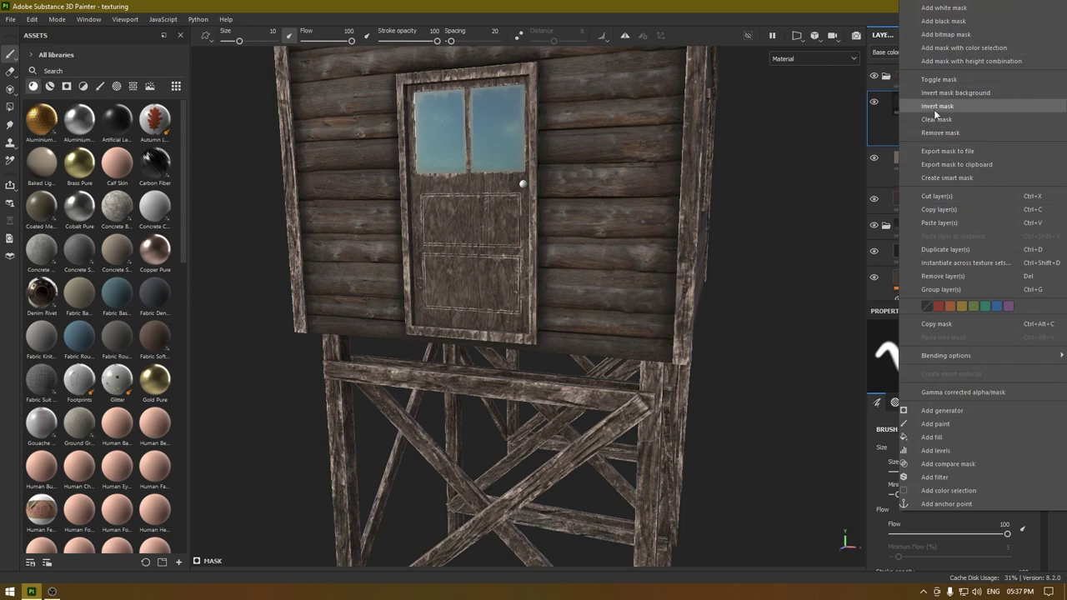
{"action": "left_click", "coordinate": [897, 105]}
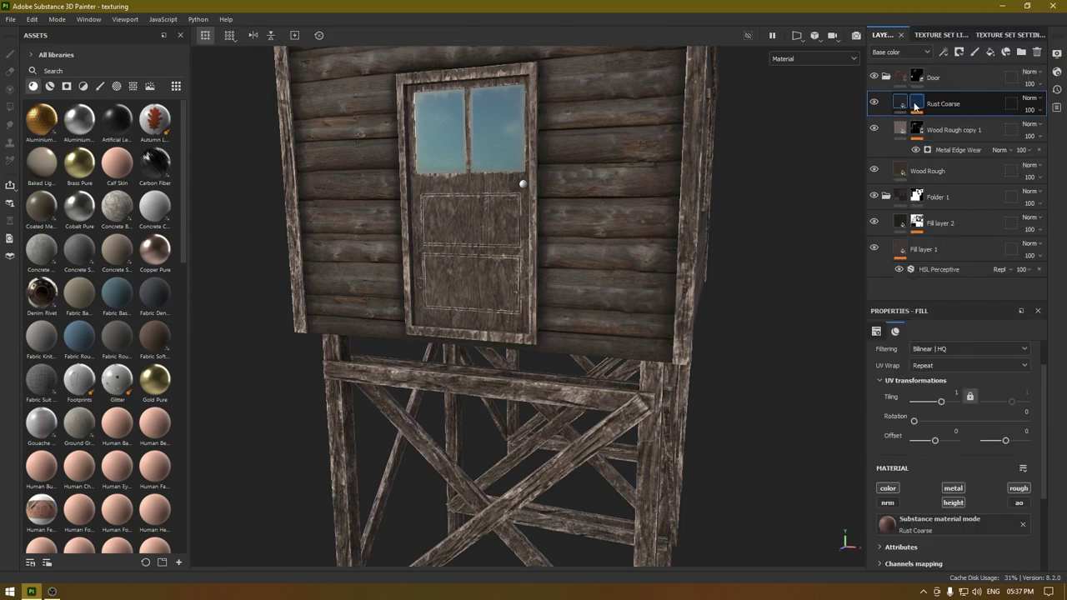
{"action": "left_click", "coordinate": [915, 104]}
{"action": "right_click", "coordinate": [950, 104]}
{"action": "left_click", "coordinate": [951, 130]}
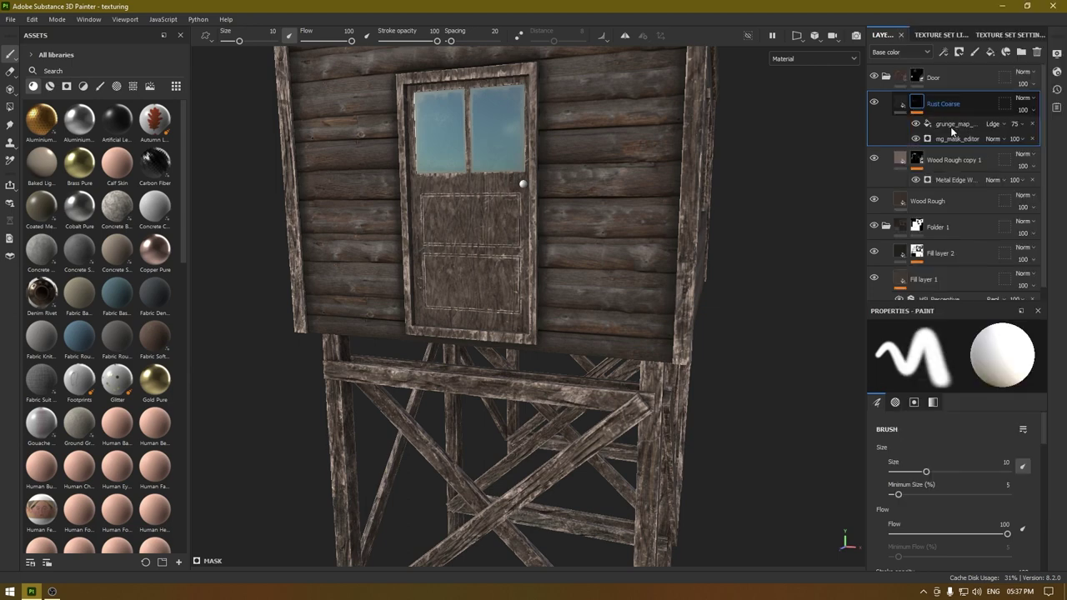
{"action": "key", "text": "Delete"}
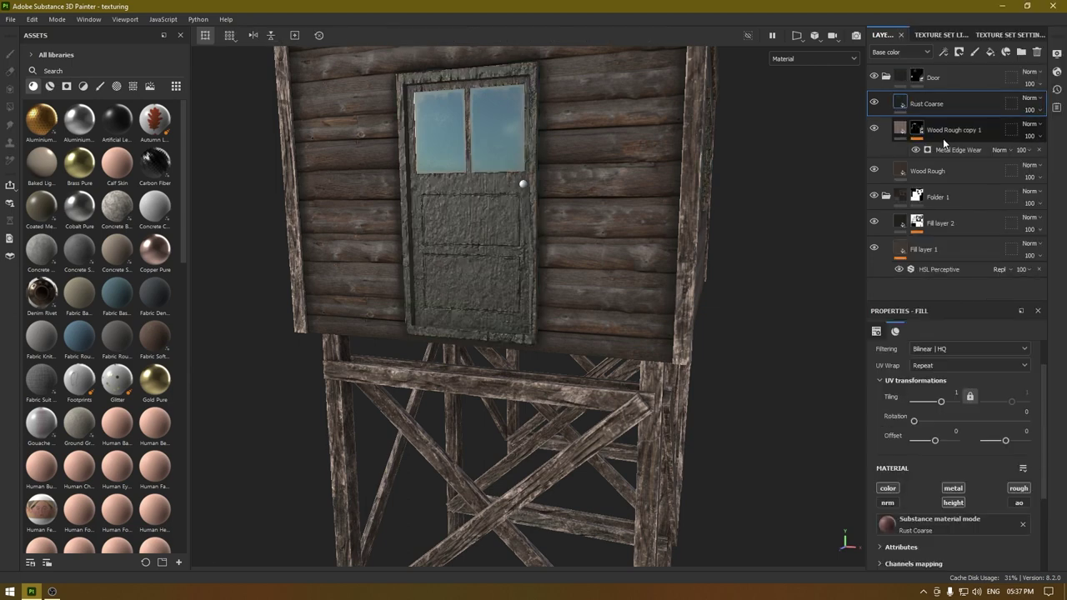
- Apply the Sand Cavities smart mask to the Door folder's Rust Coarse layer
{"action": "left_click", "coordinate": [67, 86]}
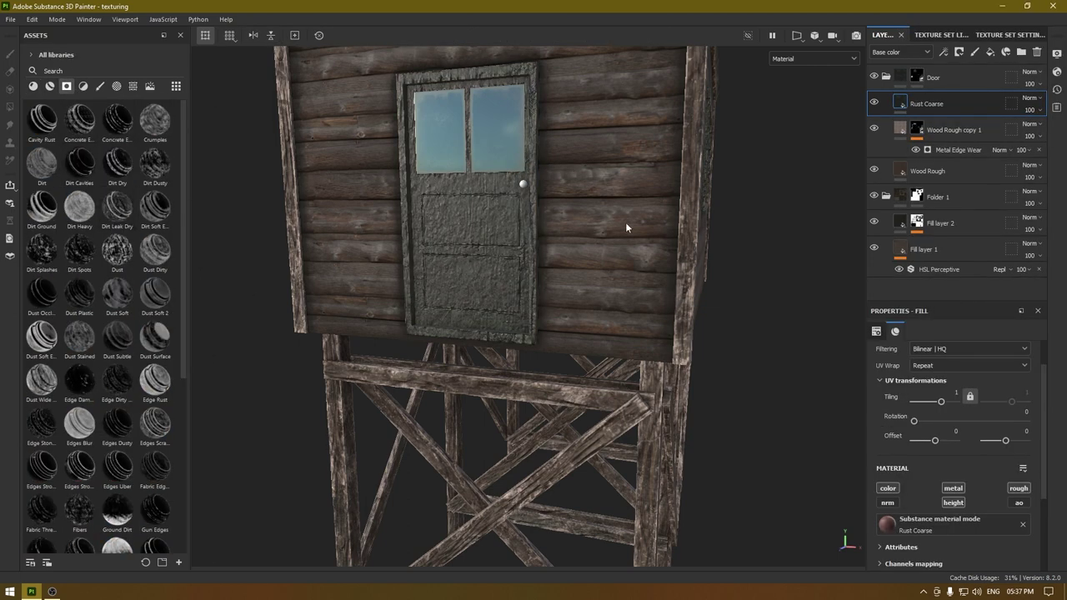
{"action": "scroll", "coordinate": [88, 235], "scroll_direction": "down", "scroll_amount": 5}
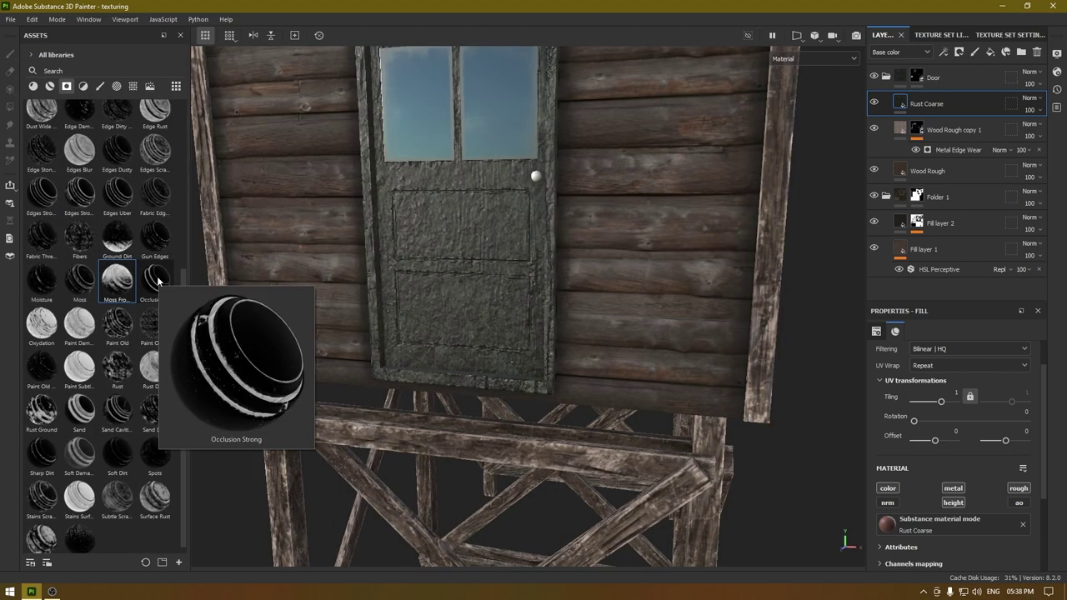
{"action": "left_click", "coordinate": [158, 281]}
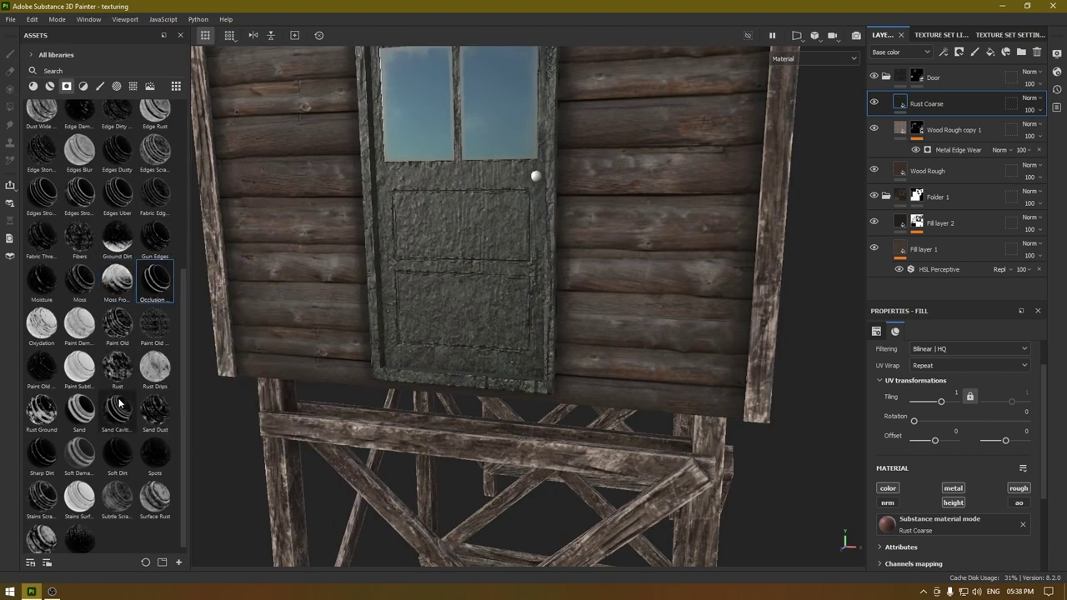
{"action": "mouse_move", "coordinate": [121, 406]}
{"action": "left_mouse_down"}
{"action": "mouse_move", "coordinate": [186, 447]}
{"action": "mouse_move", "coordinate": [858, 151]}
{"action": "mouse_move", "coordinate": [937, 103]}
{"action": "left_mouse_up"}
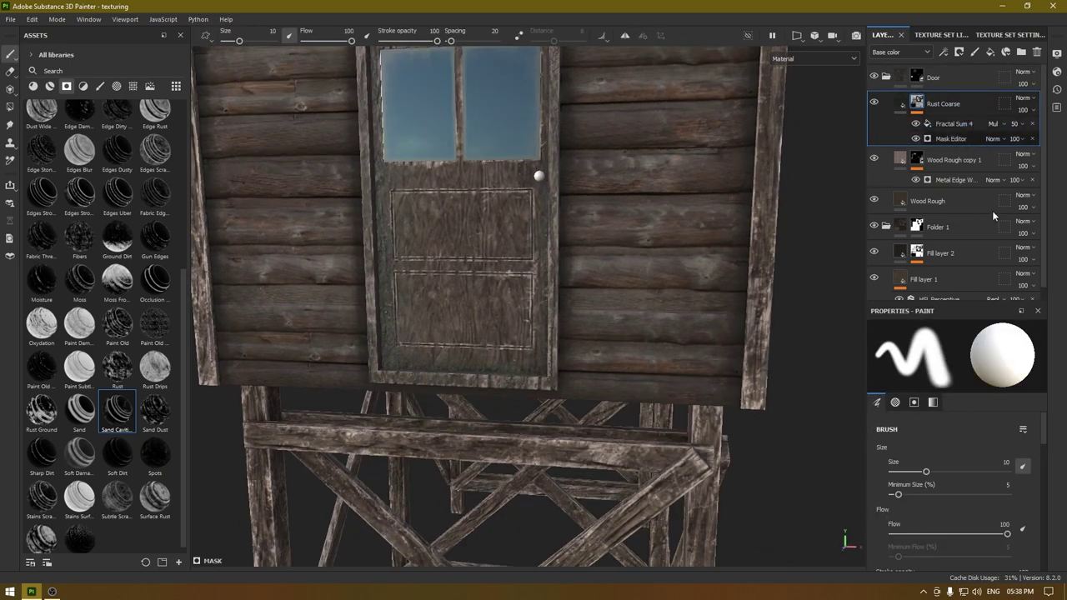
- Lower the Global Balance of the Mask Editor on the Rust Coarse layer's mask to 0.37
{"action": "left_click", "coordinate": [950, 139]}
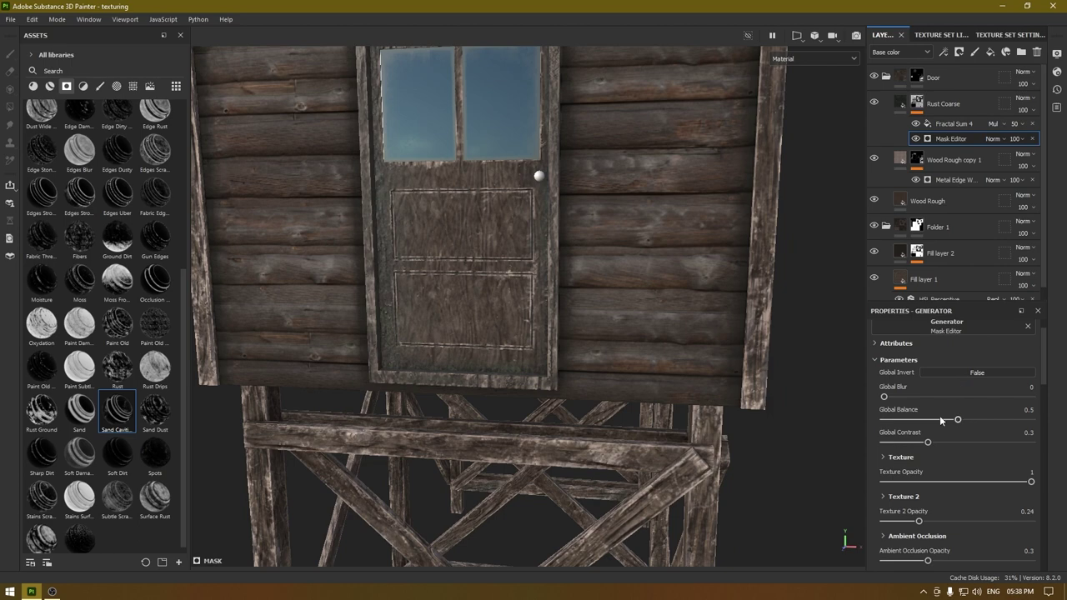
{"action": "left_click", "coordinate": [931, 421]}
{"action": "left_click_drag", "start_coordinate": [917, 425], "coordinate": [925, 424]}
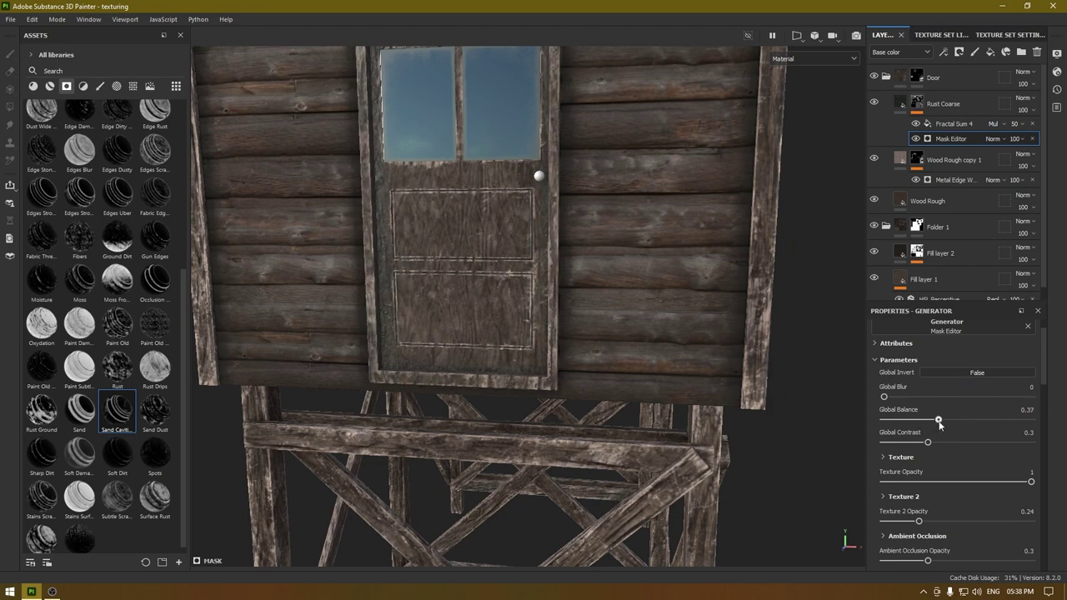
{"action": "left_click_drag", "start_coordinate": [534, 323], "coordinate": [404, 210], "text": "alt"}
{"action": "left_click_drag", "start_coordinate": [547, 172], "coordinate": [570, 237], "text": "alt"}
- Set the opacity of the Mask Editor effect on the Rust Coarse layer's mask to 89
{"action": "left_click", "coordinate": [958, 123]}
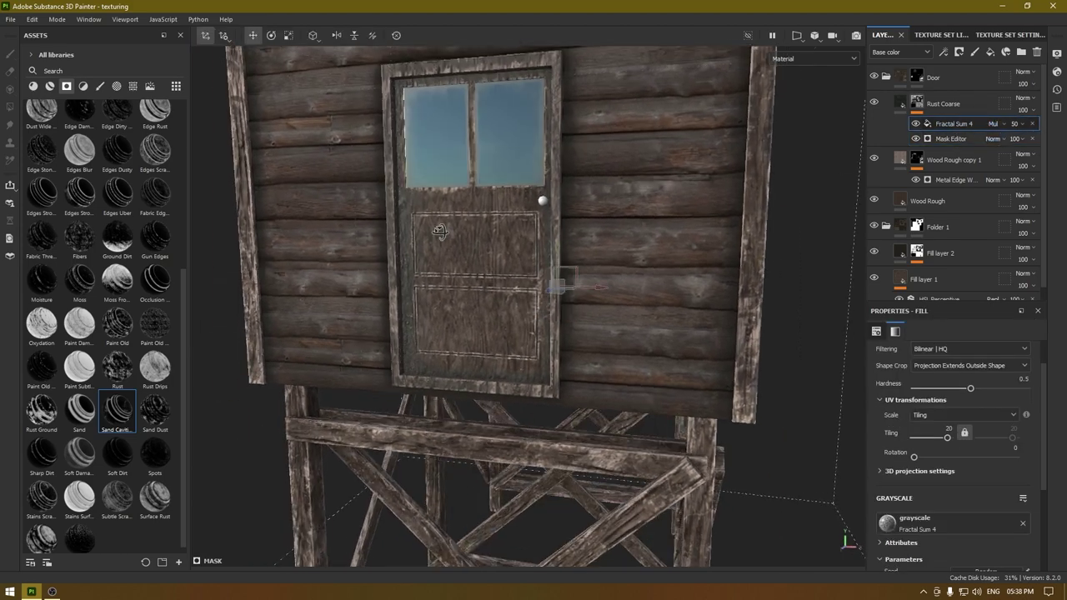
{"action": "left_click", "coordinate": [1018, 139]}
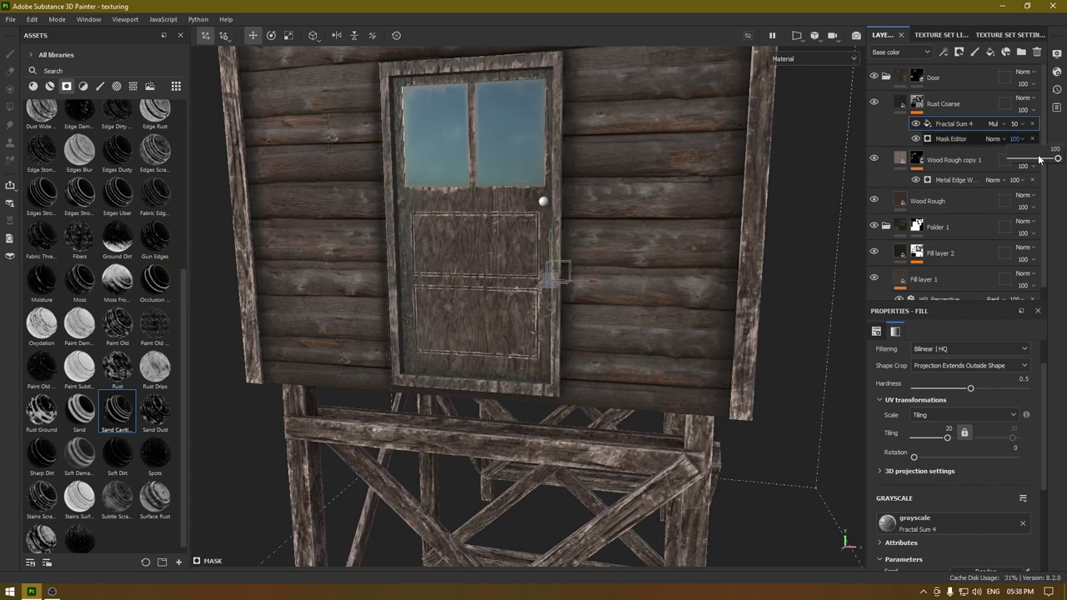
{"action": "left_click", "coordinate": [1039, 159]}
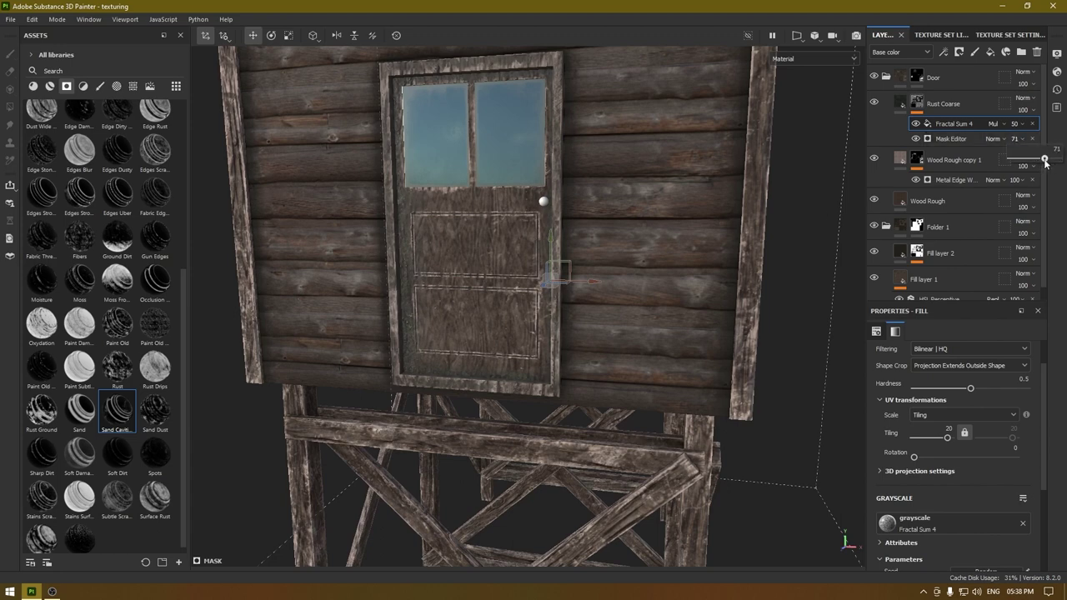
{"action": "scroll", "coordinate": [571, 270], "scroll_direction": "down", "scroll_amount": 3}
{"action": "left_click_drag", "start_coordinate": [572, 269], "coordinate": [668, 270], "text": "alt"}
{"action": "left_click_drag", "start_coordinate": [409, 271], "coordinate": [499, 250], "text": "alt"}
{"action": "scroll", "coordinate": [496, 269], "scroll_direction": "down", "scroll_amount": 2}
{"action": "scroll", "coordinate": [499, 249], "scroll_direction": "down", "scroll_amount": 2}
{"action": "scroll", "coordinate": [502, 166], "scroll_direction": "down", "scroll_amount": 4}
{"action": "left_click_drag", "start_coordinate": [502, 166], "coordinate": [408, 188], "text": "alt"}
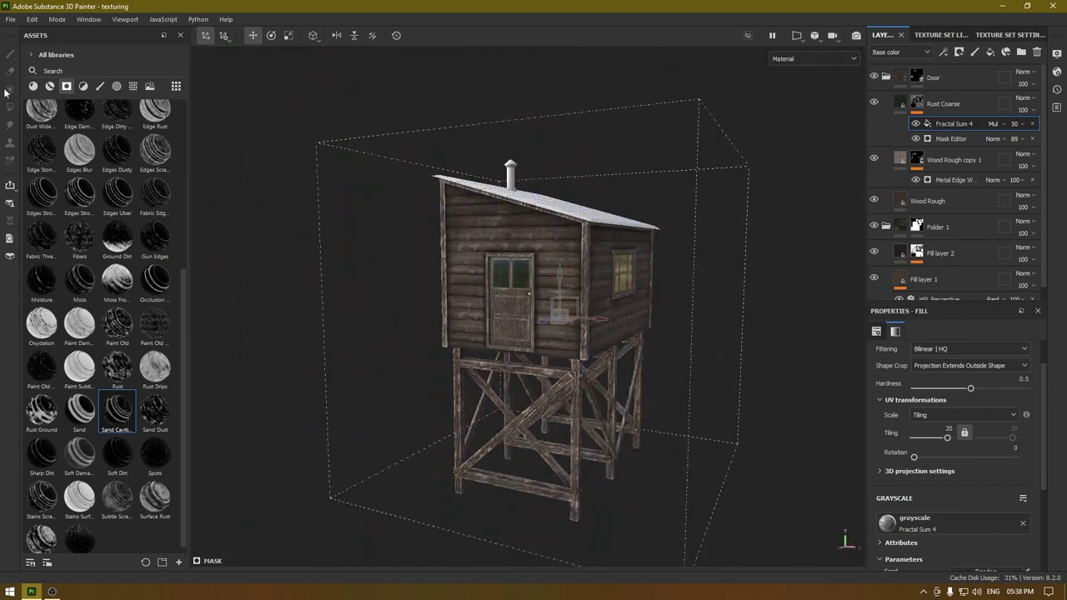
- Collapse the Door folder in the layer stack and inspect the textured cabin from several angles
{"action": "left_click", "coordinate": [885, 77]}
{"action": "left_click", "coordinate": [962, 82]}
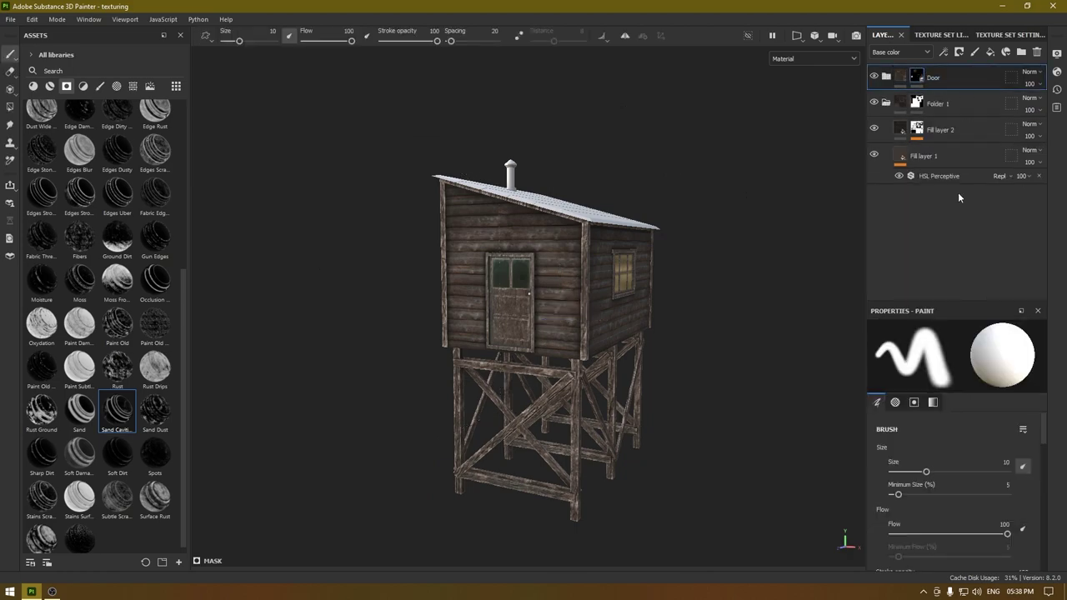
{"action": "mouse_move", "coordinate": [760, 318]}
{"action": "left_mouse_down", "text": "alt"}
{"action": "mouse_move", "coordinate": [741, 258]}
{"action": "mouse_move", "coordinate": [696, 233]}
{"action": "left_mouse_up", "text": "alt"}
{"action": "scroll", "coordinate": [598, 333], "scroll_direction": "up", "scroll_amount": 3}
{"action": "left_click_drag", "start_coordinate": [587, 342], "coordinate": [613, 237], "text": "alt"}
{"action": "left_click_drag", "start_coordinate": [534, 250], "coordinate": [504, 254], "text": "alt"}
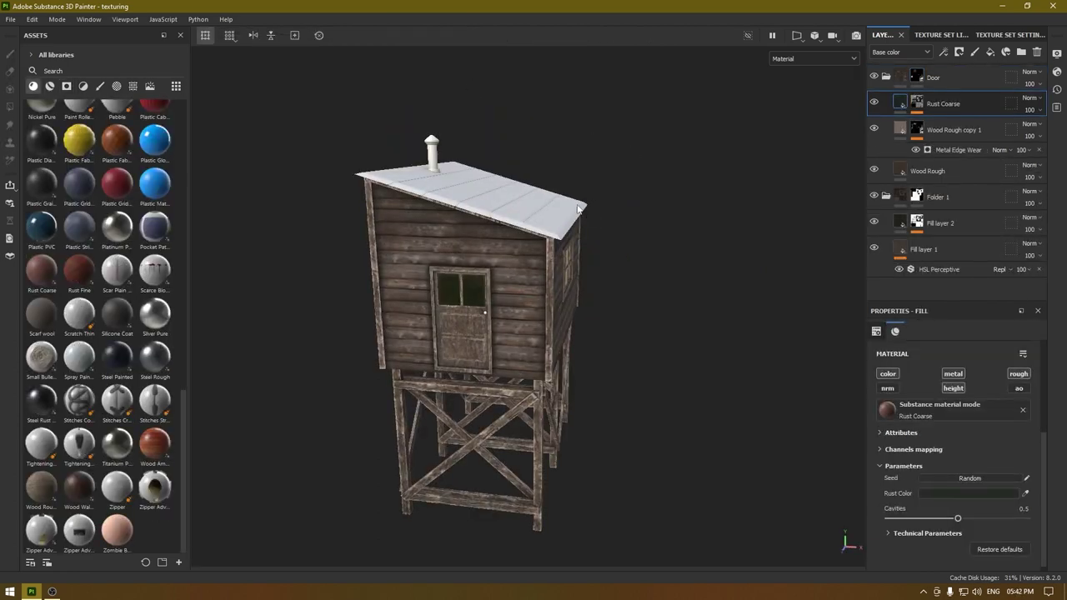
{"action": "left_click_drag", "start_coordinate": [484, 177], "coordinate": [583, 190], "text": "alt"}
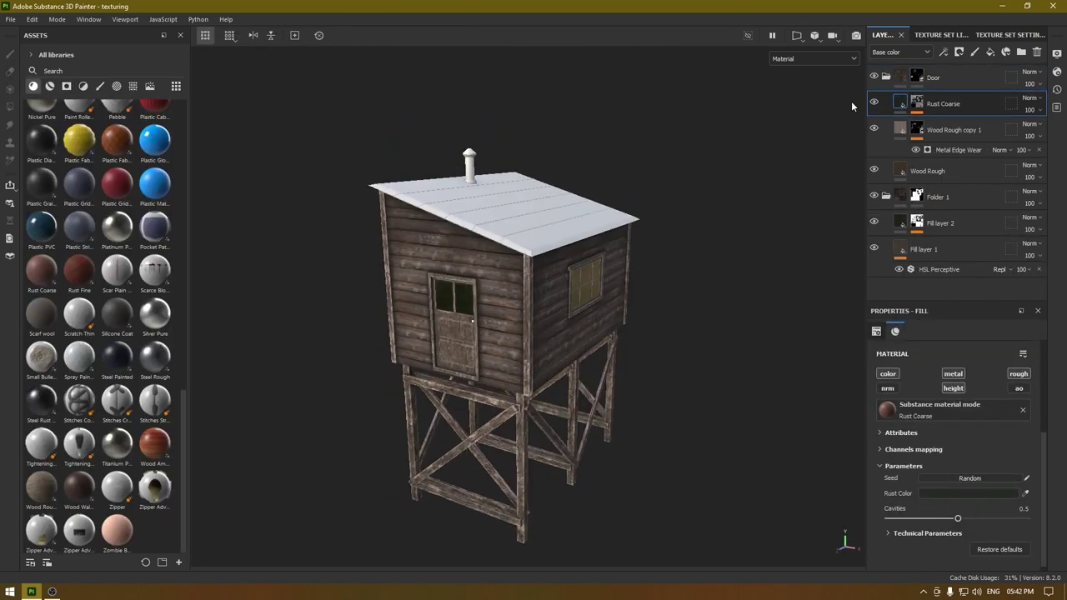
- Switch to the metal_mat texture set and add a fill layer for the roof and chimney
{"action": "left_click", "coordinate": [925, 35]}
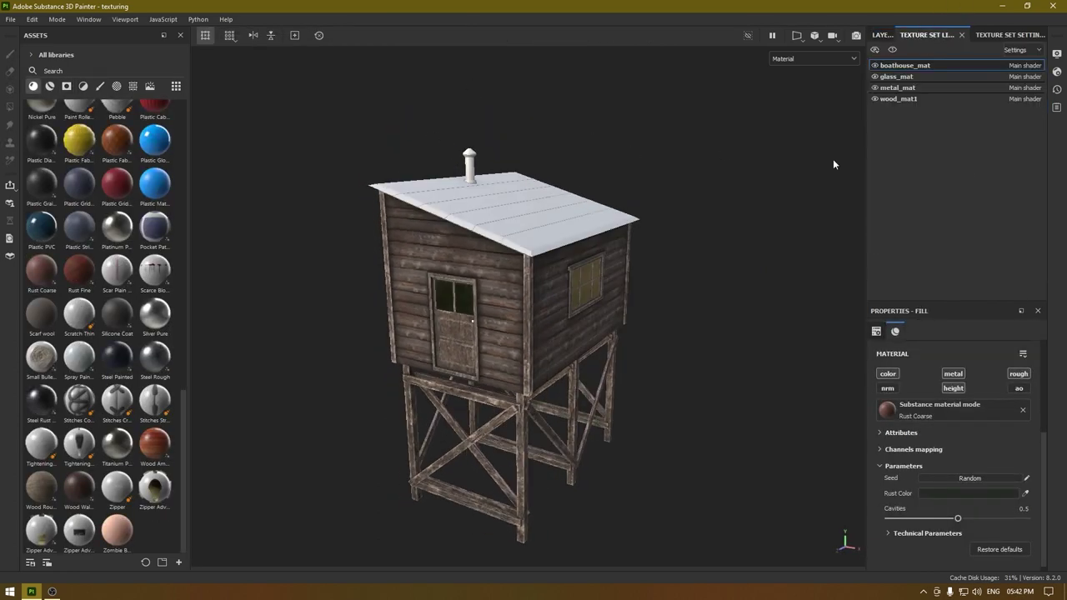
{"action": "left_click", "coordinate": [903, 87]}
{"action": "left_click", "coordinate": [882, 35]}
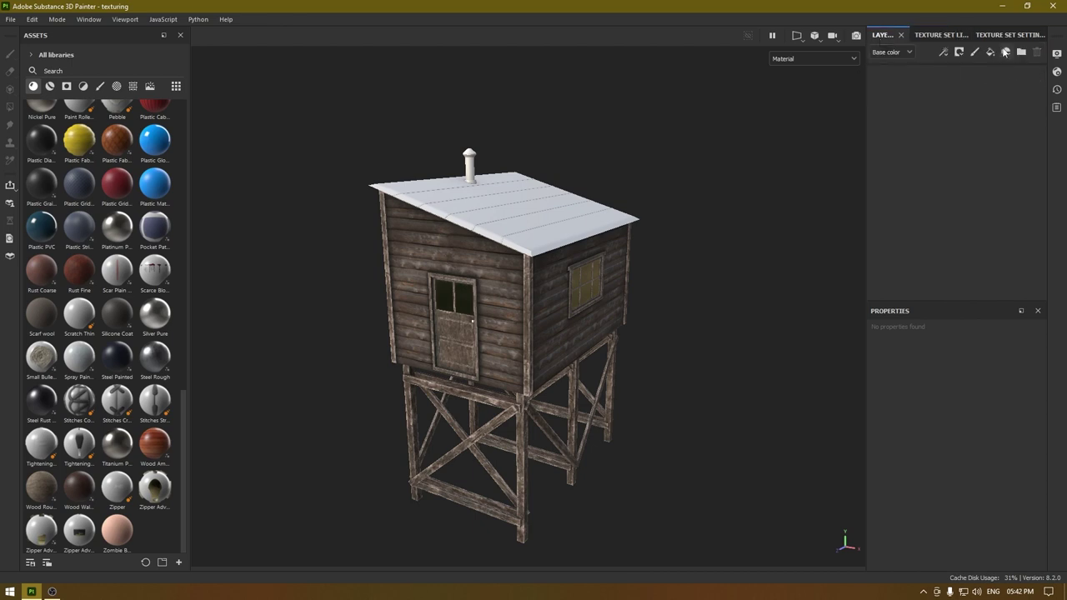
{"action": "left_click_drag", "start_coordinate": [650, 244], "coordinate": [623, 301], "text": "alt"}
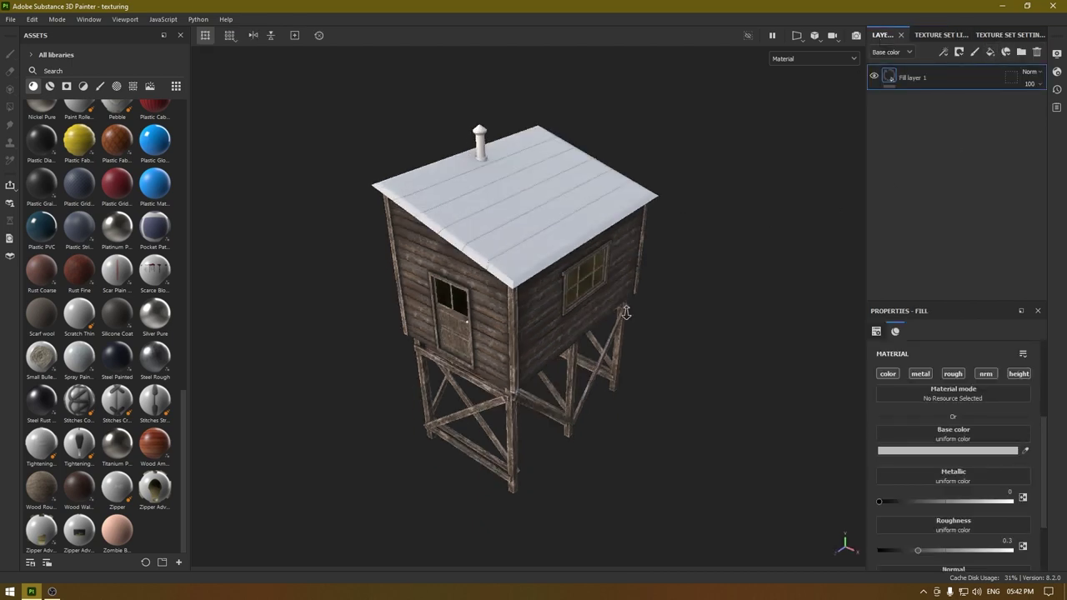
{"action": "scroll", "coordinate": [624, 302], "scroll_direction": "up", "scroll_amount": 5}
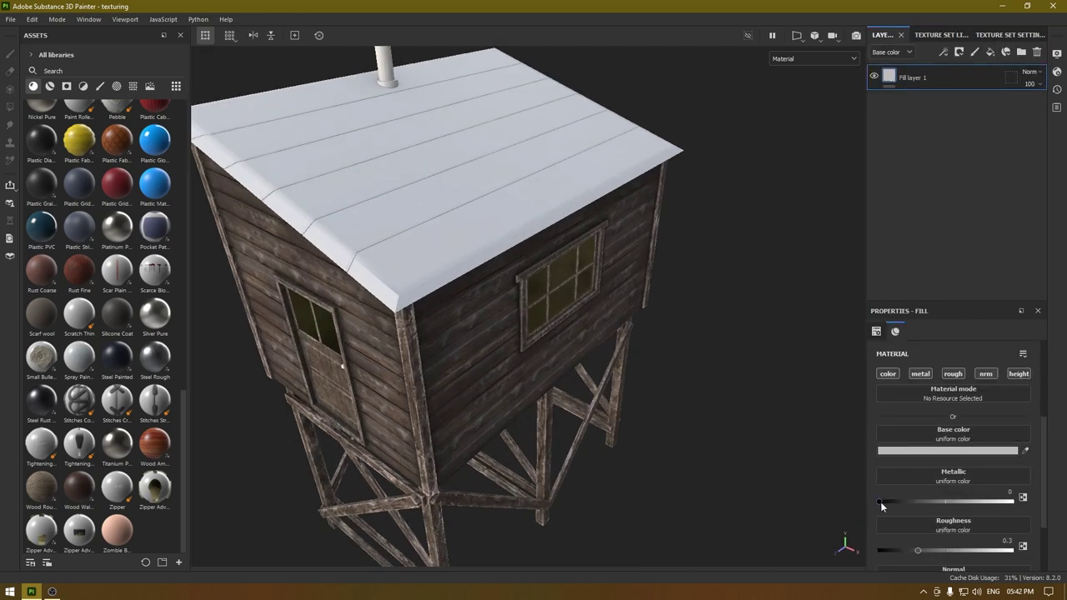
- Set Metallic to 1 and Roughness to about 0.11 on the metal_mat fill layer
{"action": "left_click_drag", "start_coordinate": [880, 502], "coordinate": [1014, 502]}
{"action": "left_click_drag", "start_coordinate": [800, 500], "coordinate": [850, 564], "text": "alt"}
{"action": "left_click_drag", "start_coordinate": [595, 353], "coordinate": [615, 400], "text": "alt"}
{"action": "left_click_drag", "start_coordinate": [878, 551], "coordinate": [888, 551]}
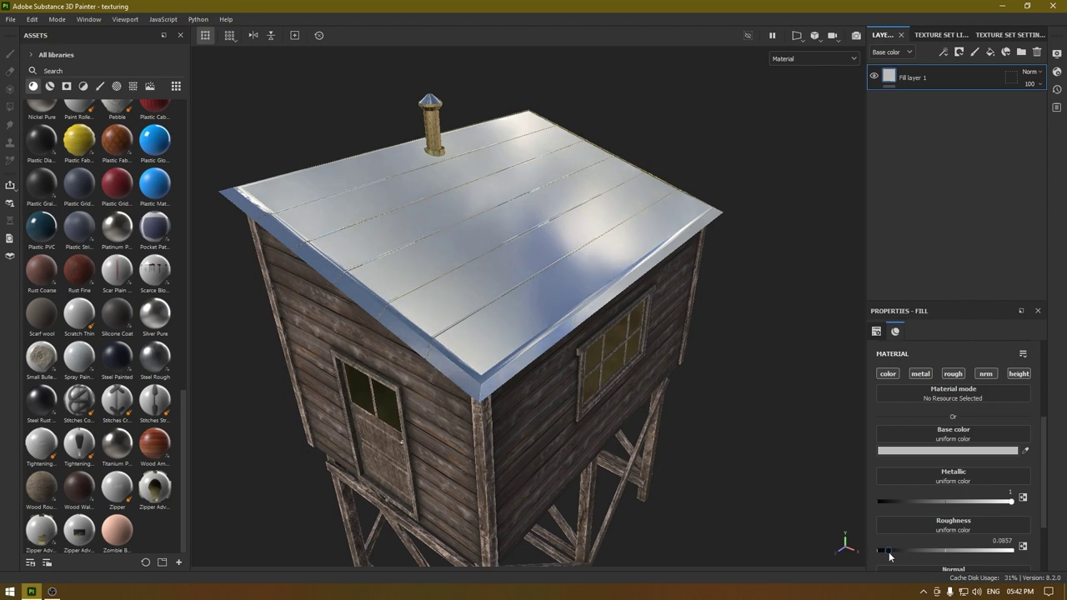
{"action": "left_click_drag", "start_coordinate": [672, 379], "coordinate": [682, 336], "text": "alt"}
- Sample the dark brown 4E433D from the cabin's front wall as the roof layer's base color and raise its roughness
{"action": "left_click", "coordinate": [934, 450]}
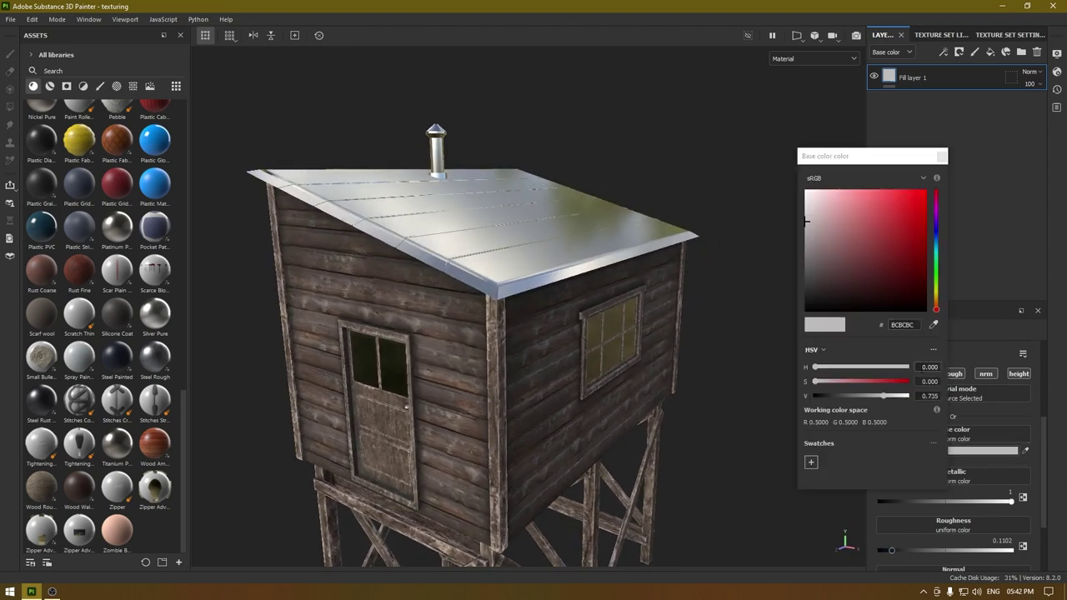
{"action": "left_click", "coordinate": [933, 324]}
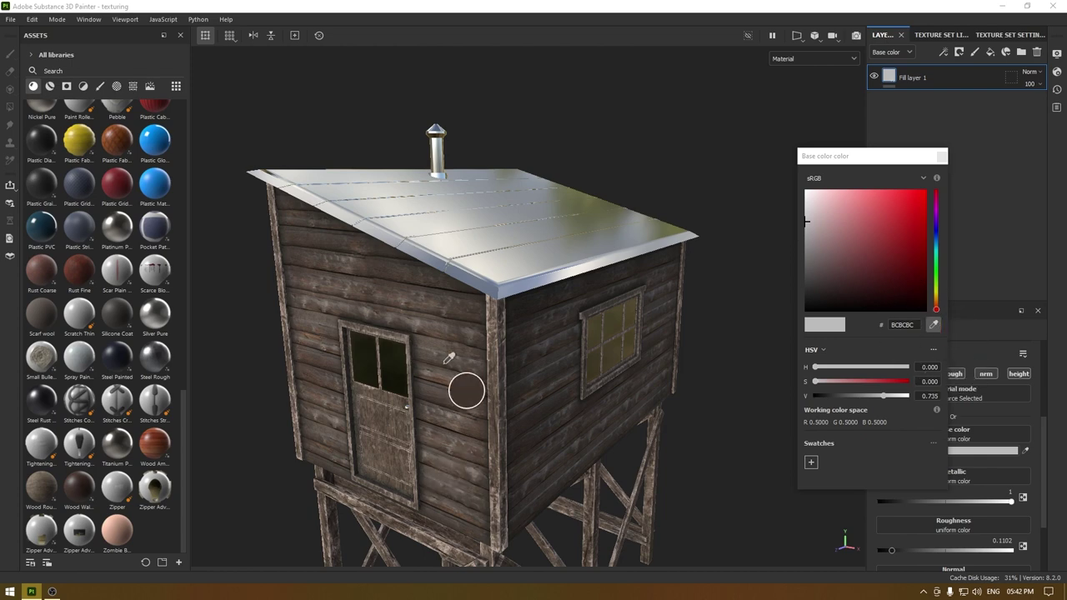
{"action": "left_click", "coordinate": [468, 390]}
{"action": "left_click_drag", "start_coordinate": [521, 390], "coordinate": [540, 356], "text": "alt"}
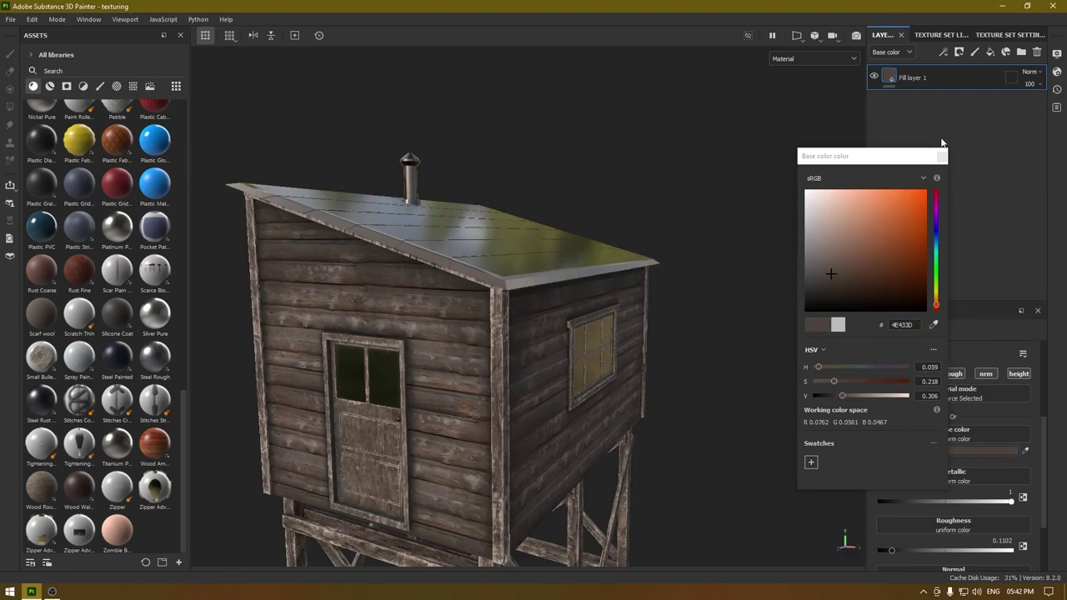
{"action": "left_click", "coordinate": [943, 151]}
{"action": "left_click_drag", "start_coordinate": [891, 550], "coordinate": [909, 549]}
{"action": "left_click_drag", "start_coordinate": [500, 358], "coordinate": [618, 350], "text": "alt"}
- Add a second fill layer above Fill layer 1 in metal_mat with only the roughness channel enabled
{"action": "left_click", "coordinate": [988, 52]}
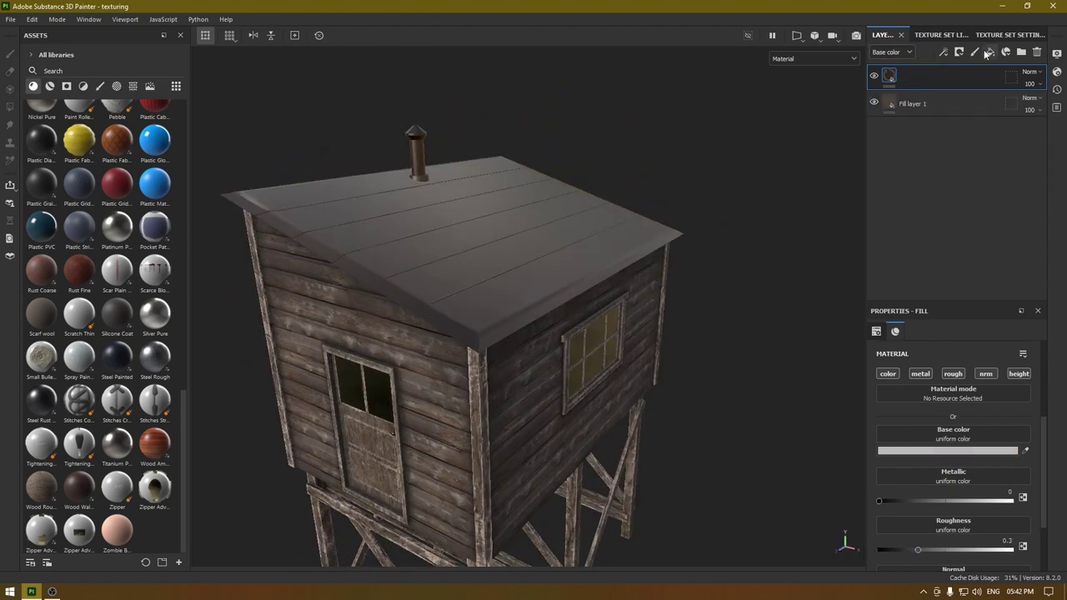
{"action": "left_click", "coordinate": [888, 373]}
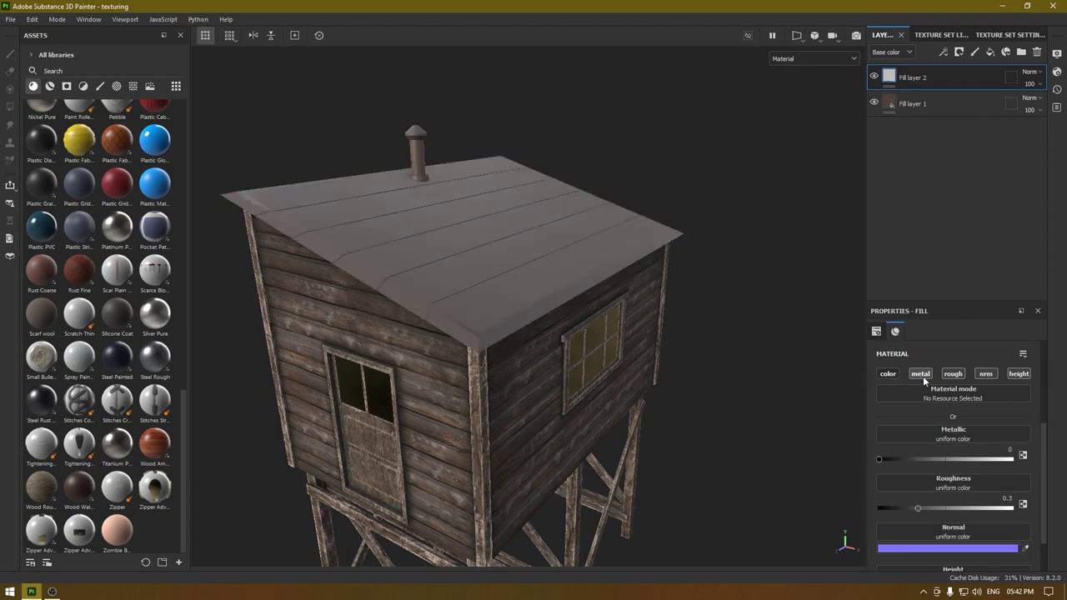
{"action": "left_click", "coordinate": [920, 373]}
{"action": "left_click", "coordinate": [980, 374]}
{"action": "left_click", "coordinate": [1014, 373]}
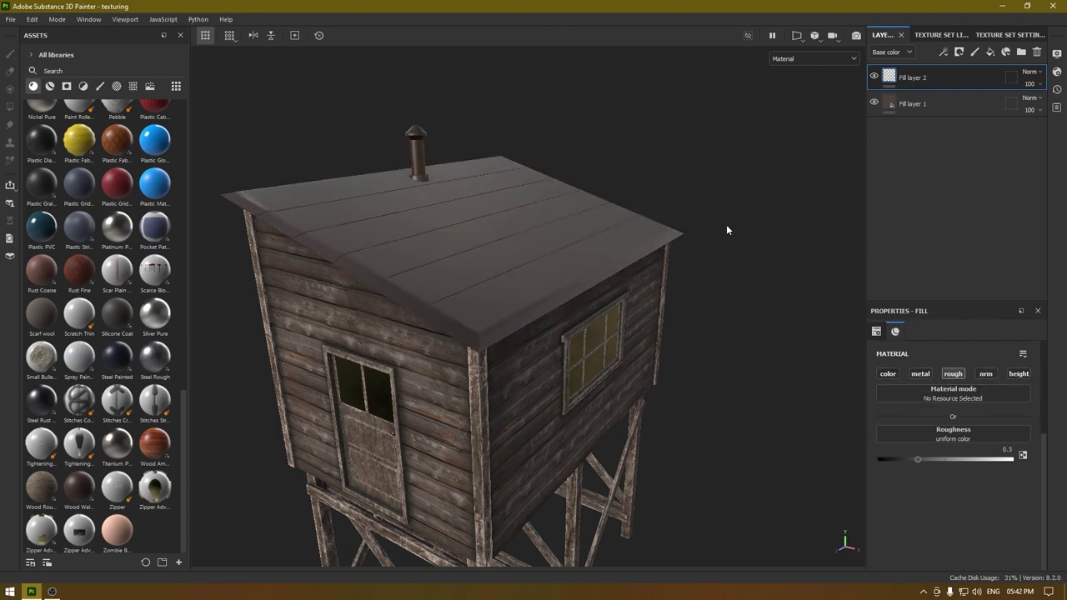
- Add a black mask to Fill layer 2 and put a fill effect in that mask
{"action": "right_click", "coordinate": [916, 83]}
{"action": "left_click", "coordinate": [943, 102]}
{"action": "right_click", "coordinate": [940, 83]}
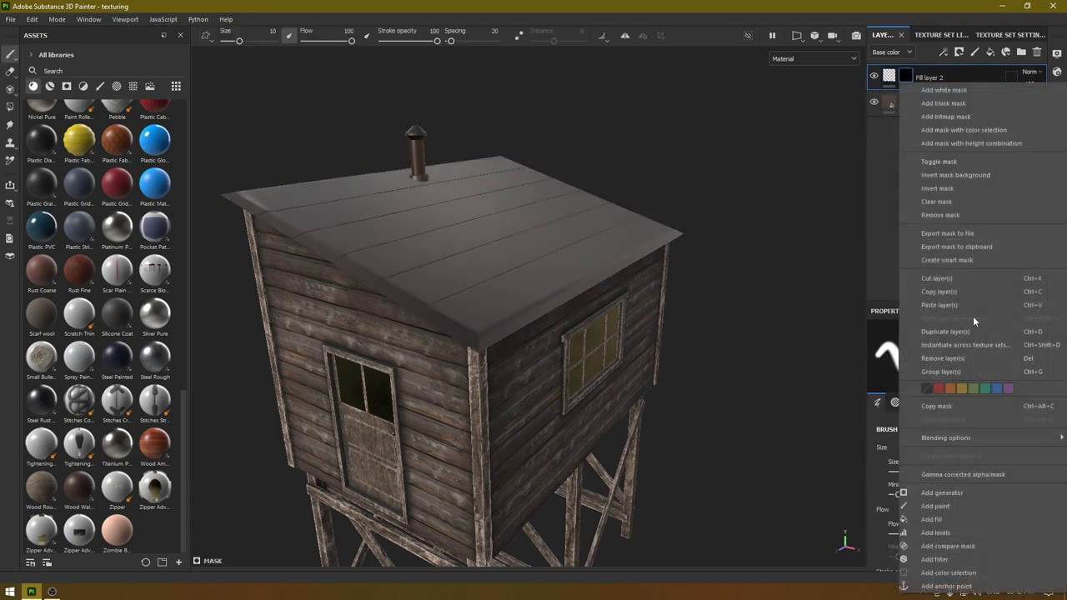
{"action": "left_click", "coordinate": [942, 519]}
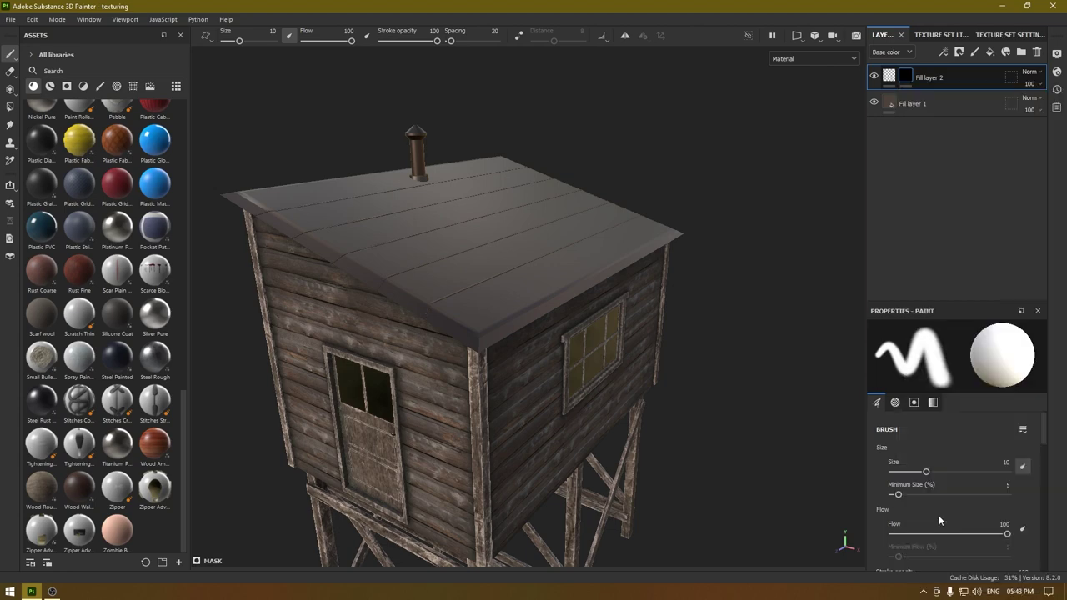
- Apply the Grunge Leaks texture to the grayscale fill in Fill layer 2's mask
{"action": "left_click", "coordinate": [150, 87]}
{"action": "left_click", "coordinate": [132, 86]}
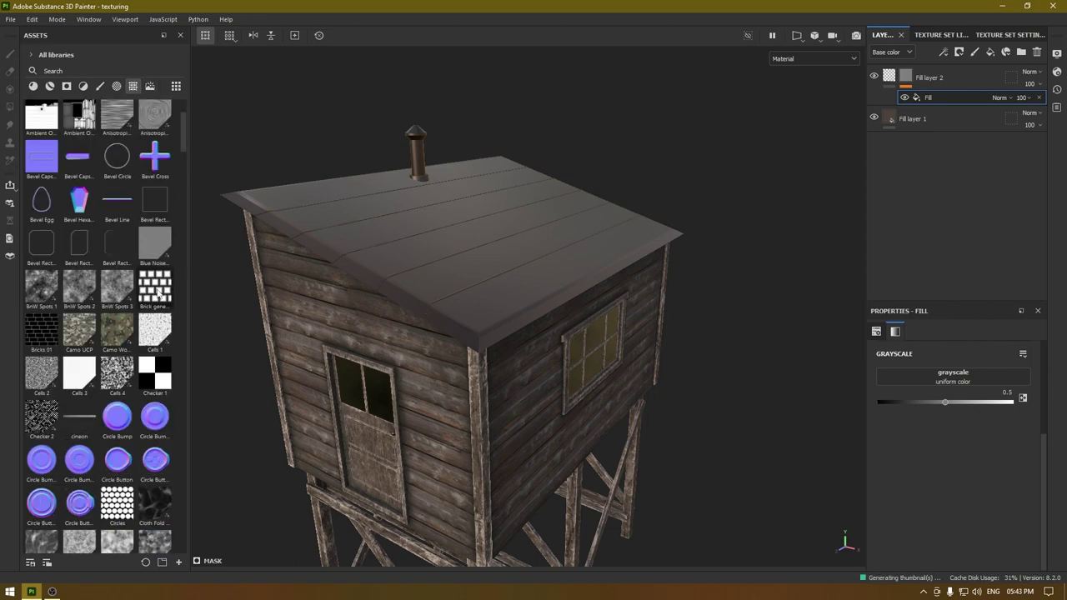
{"action": "scroll", "coordinate": [158, 290], "scroll_direction": "down", "scroll_amount": 20}
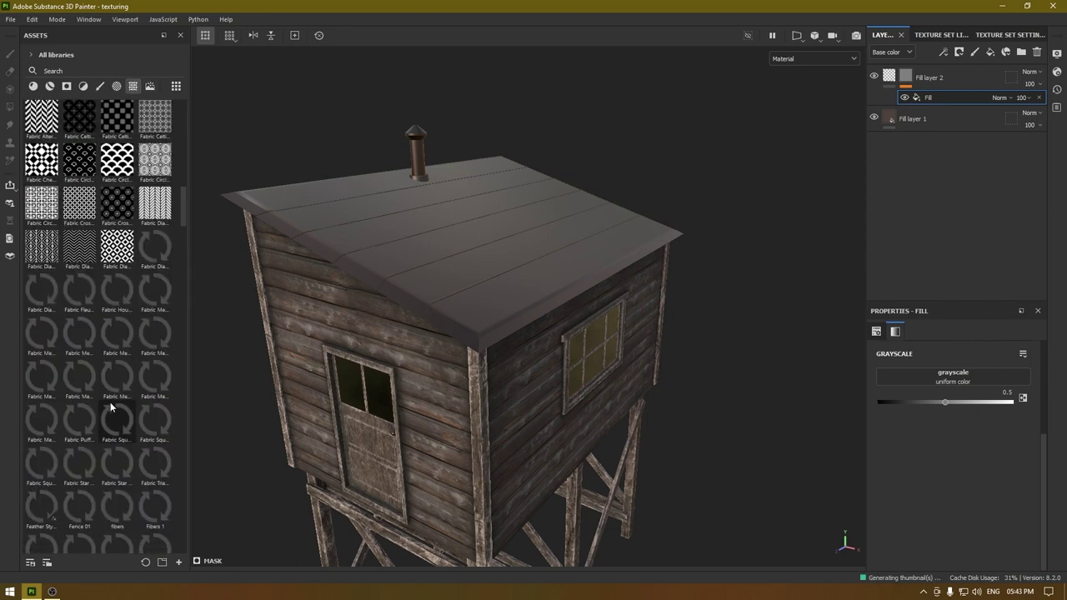
{"action": "scroll", "coordinate": [117, 399], "scroll_direction": "down", "scroll_amount": 5}
{"action": "scroll", "coordinate": [125, 387], "scroll_direction": "down", "scroll_amount": 3}
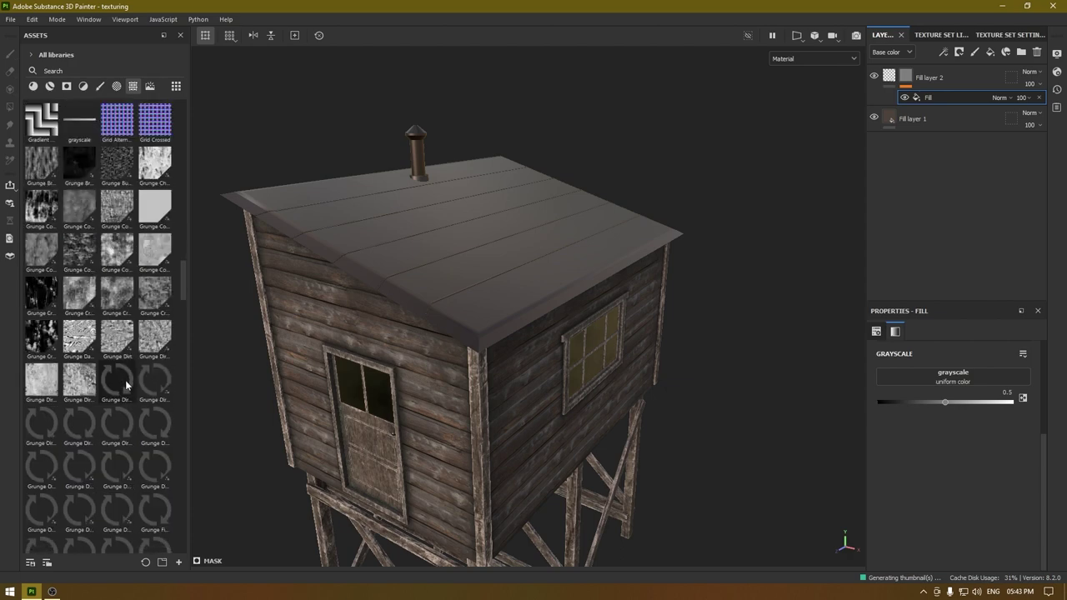
{"action": "scroll", "coordinate": [94, 284], "scroll_direction": "down", "scroll_amount": 5}
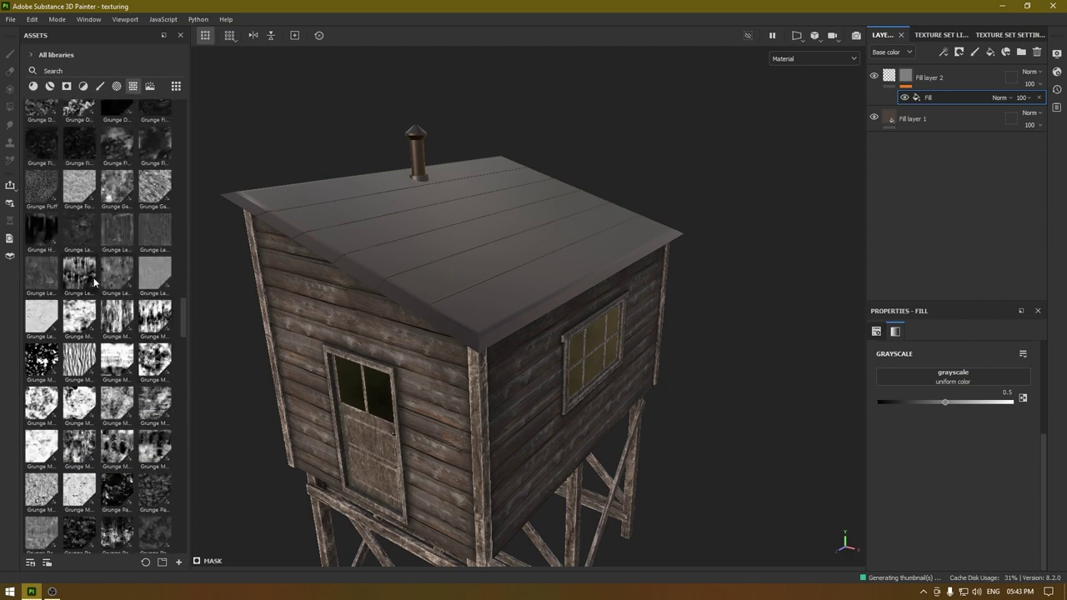
{"action": "left_click_drag", "start_coordinate": [83, 275], "coordinate": [956, 381]}
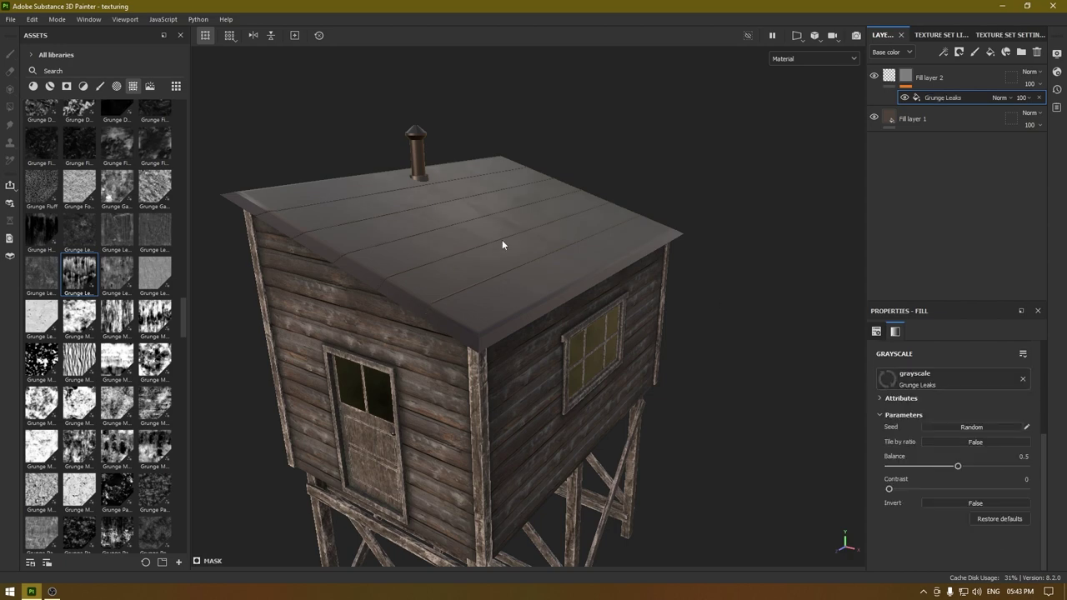
{"action": "left_click_drag", "start_coordinate": [502, 244], "coordinate": [430, 290], "text": "alt"}
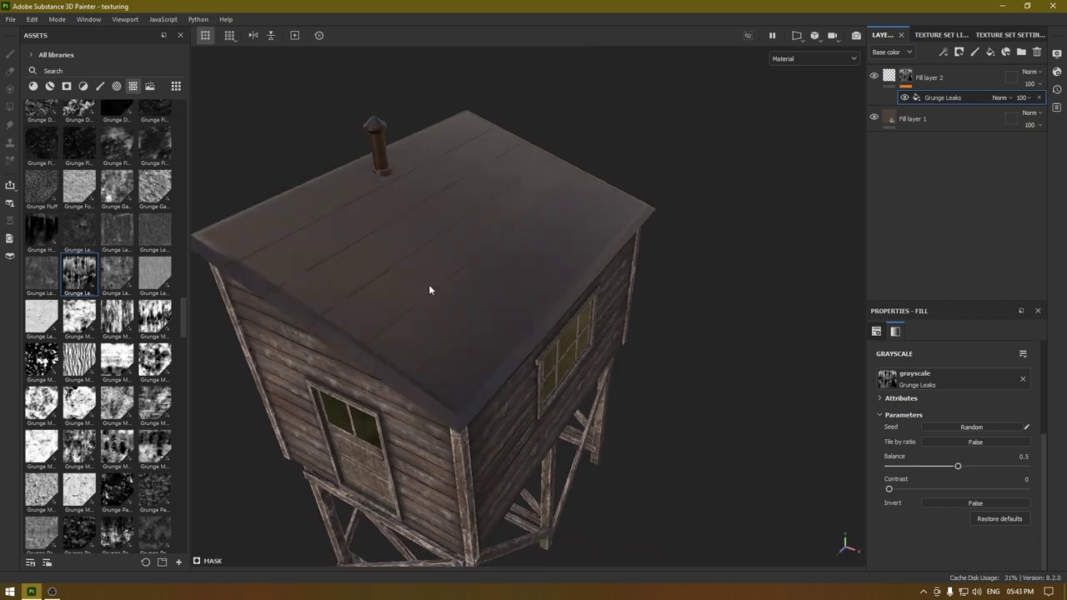
{"action": "left_click_drag", "start_coordinate": [442, 245], "coordinate": [430, 252], "text": "alt"}
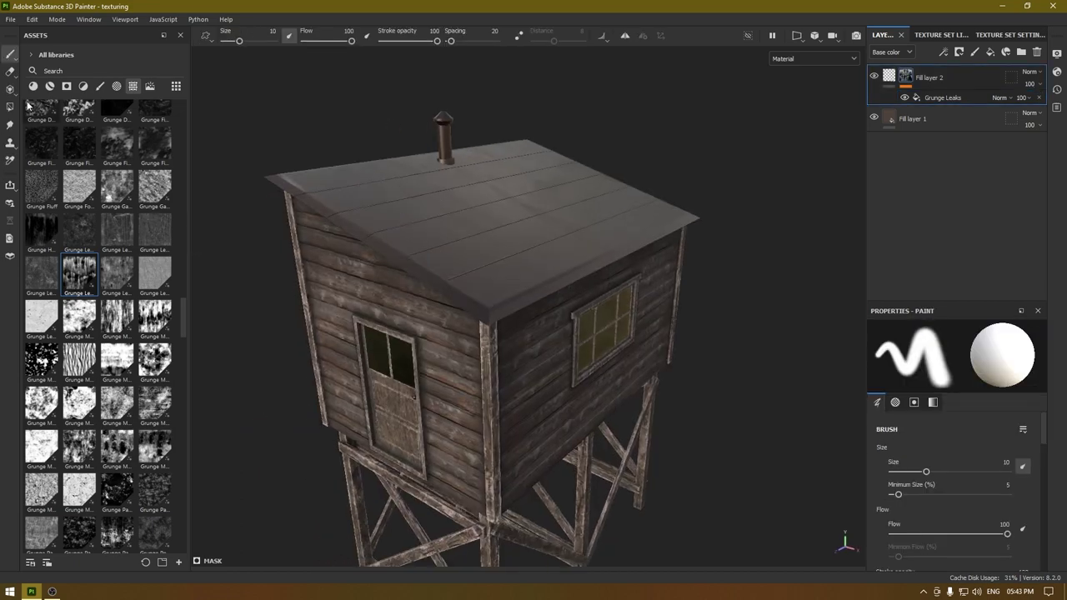
- Add the Iron Raw Damaged material as a new layer above Fill layer 2
{"action": "left_click", "coordinate": [33, 86]}
{"action": "scroll", "coordinate": [156, 301], "scroll_direction": "up", "scroll_amount": 3}
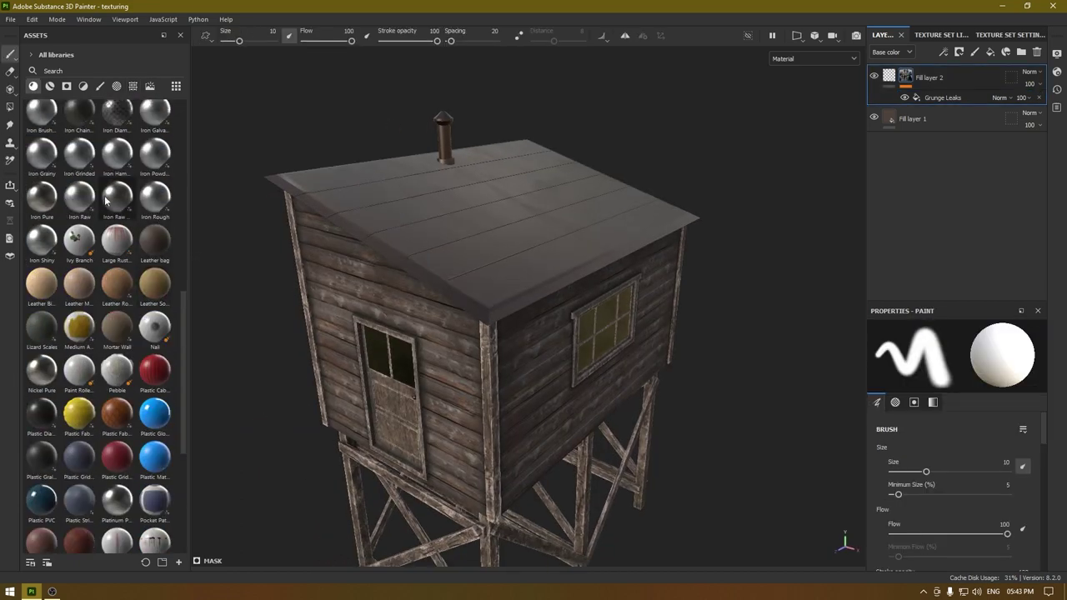
{"action": "mouse_move", "coordinate": [106, 200]}
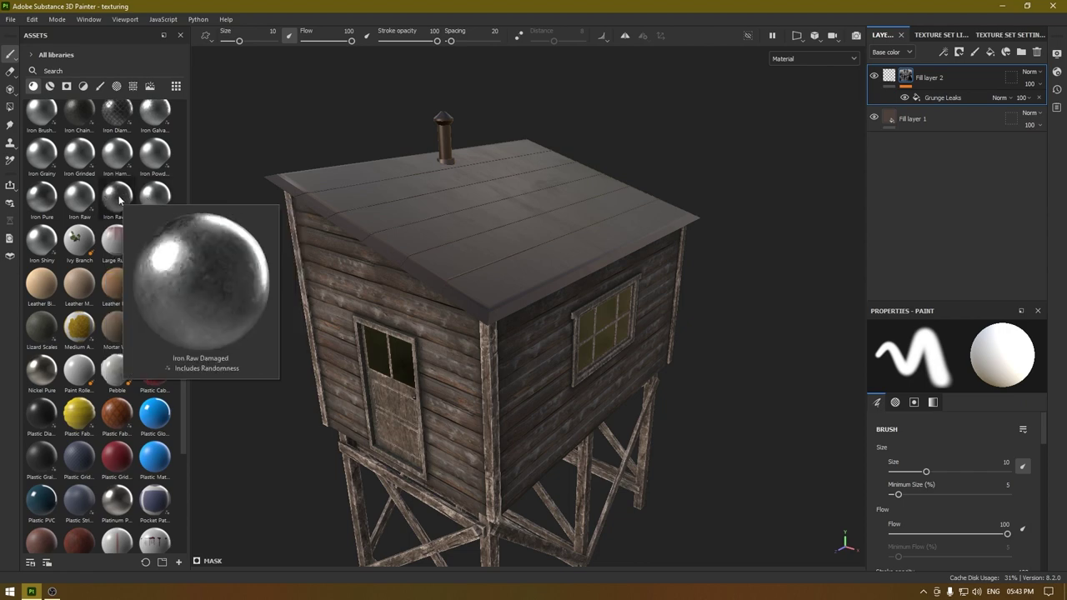
{"action": "scroll", "coordinate": [116, 204], "scroll_direction": "up", "scroll_amount": 3}
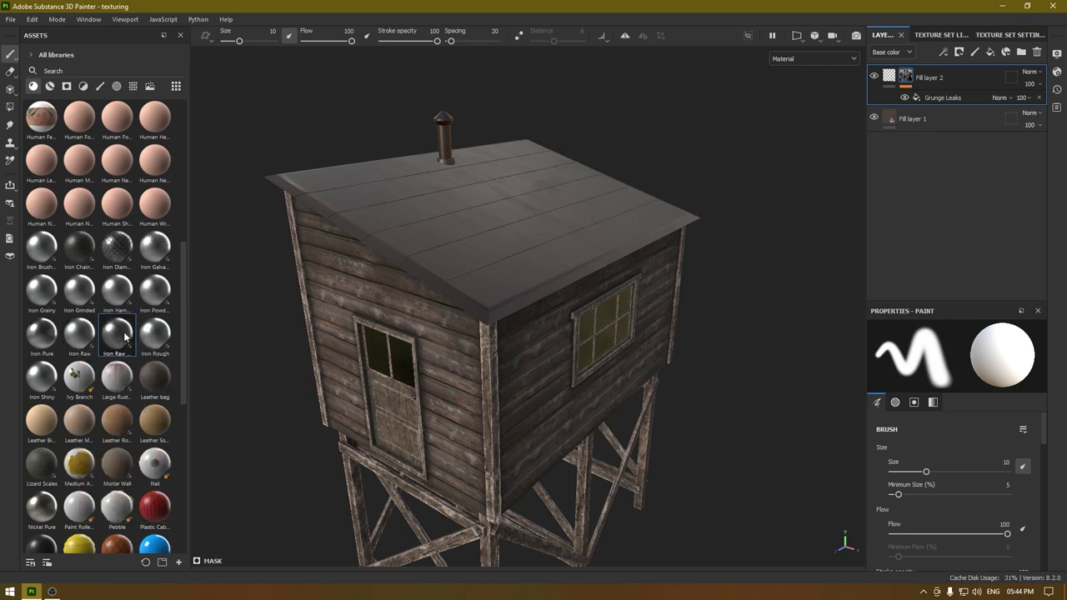
{"action": "left_click_drag", "start_coordinate": [127, 335], "coordinate": [978, 66]}
{"action": "scroll", "coordinate": [563, 220], "scroll_direction": "up", "scroll_amount": 5}
{"action": "scroll", "coordinate": [575, 367], "scroll_direction": "down", "scroll_amount": 1}
{"action": "middle_click_drag", "start_coordinate": [607, 381], "coordinate": [649, 381], "text": "alt"}
- Give the Iron Raw Damaged layer a black mask with a Metal Edge Wear generator
{"action": "right_click", "coordinate": [926, 84]}
{"action": "left_click", "coordinate": [945, 104]}
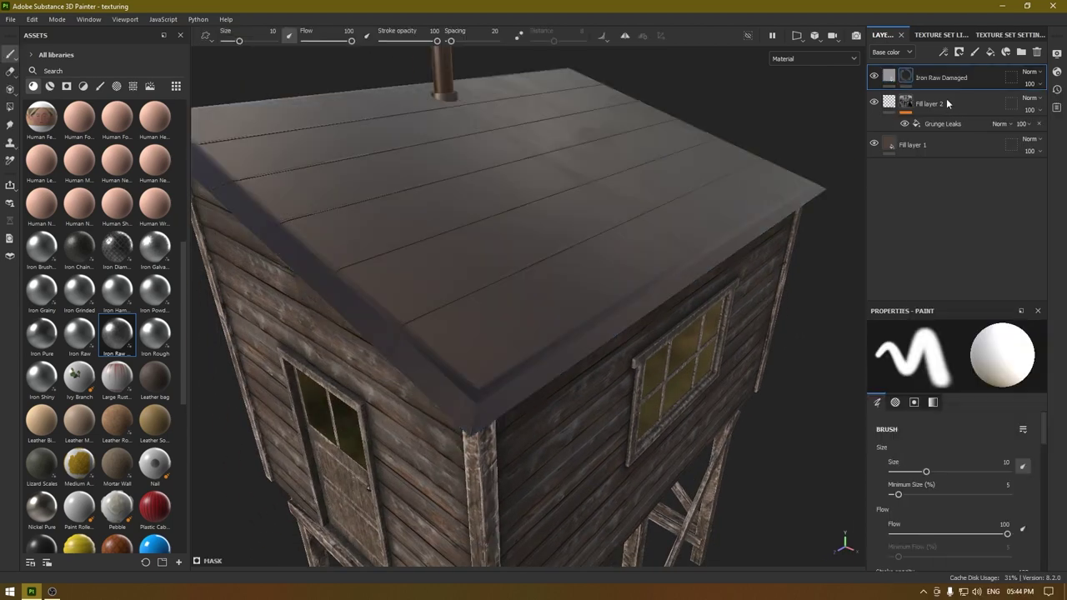
{"action": "right_click", "coordinate": [939, 86]}
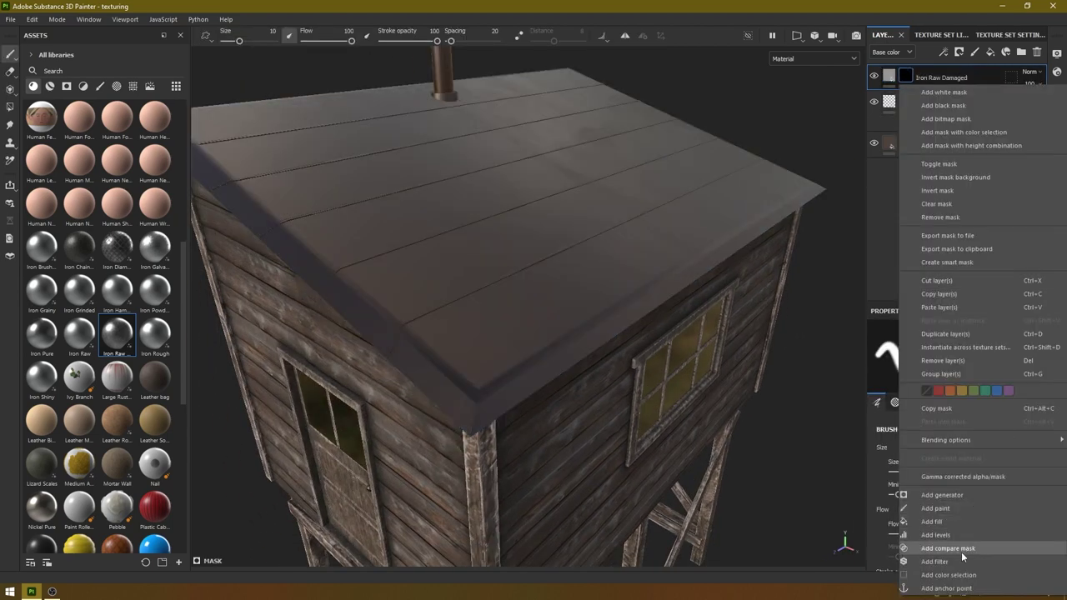
{"action": "left_click", "coordinate": [949, 496]}
{"action": "left_click", "coordinate": [964, 358]}
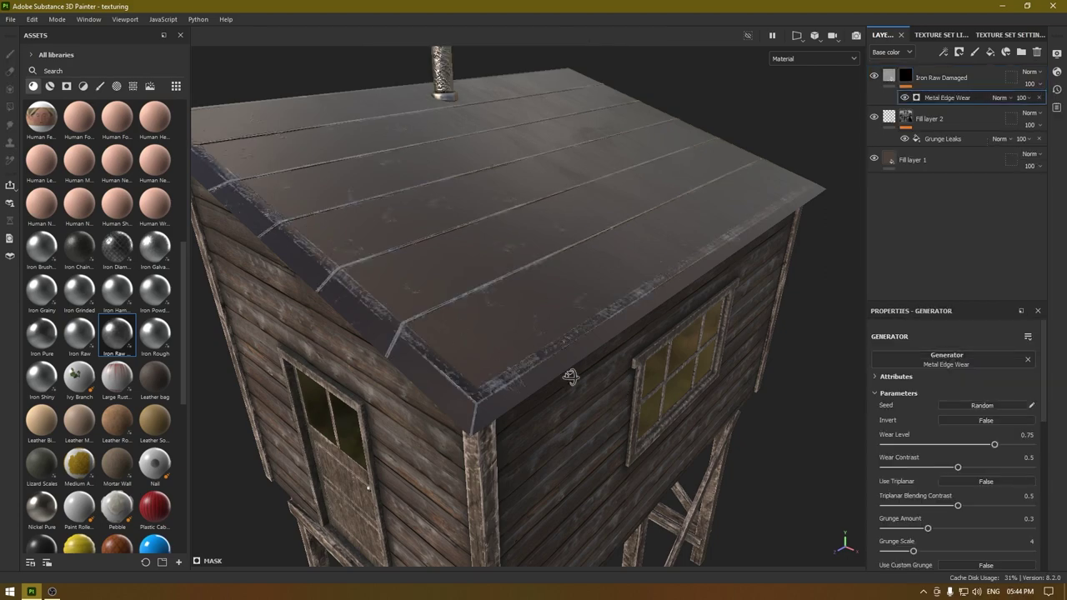
- Set the Metal Edge Wear generator's Wear Level to about 0.82 and Wear Contrast to 1
{"action": "left_click_drag", "start_coordinate": [572, 377], "coordinate": [533, 242], "text": "alt"}
{"action": "left_click_drag", "start_coordinate": [667, 398], "coordinate": [661, 289], "text": "alt"}
{"action": "left_click_drag", "start_coordinate": [995, 443], "coordinate": [1010, 444]}
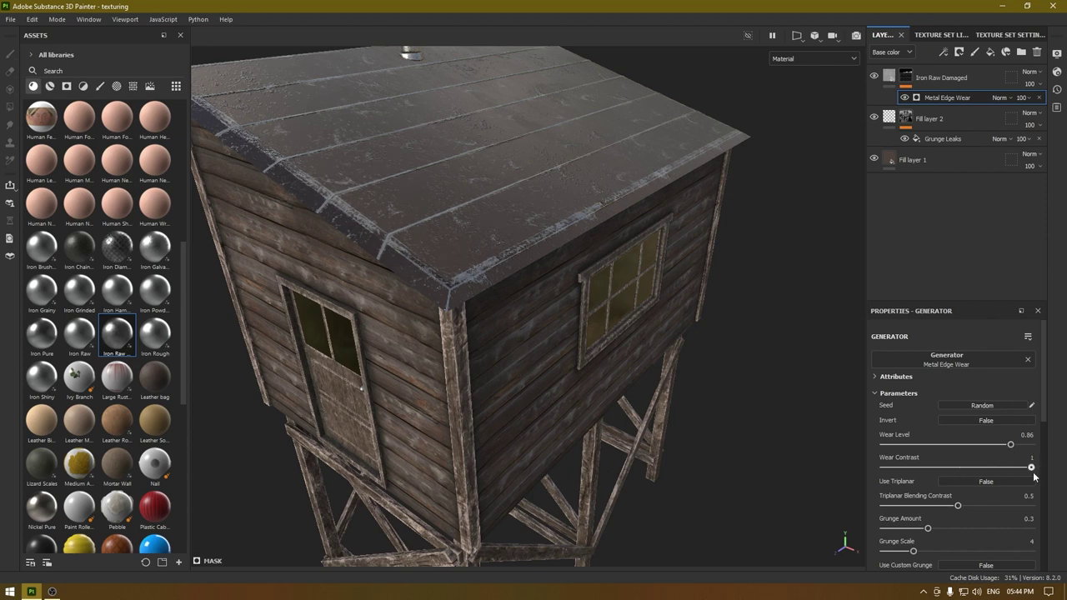
{"action": "left_click_drag", "start_coordinate": [1012, 446], "coordinate": [1003, 446]}
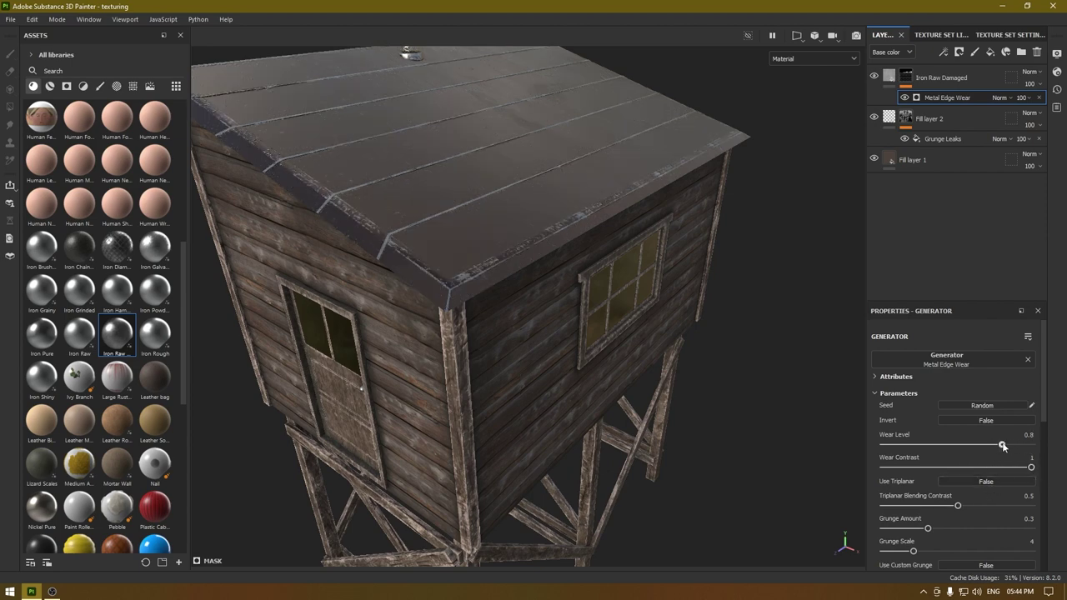
{"action": "scroll", "coordinate": [515, 290], "scroll_direction": "down", "scroll_amount": 3}
{"action": "left_click_drag", "start_coordinate": [515, 290], "coordinate": [551, 328], "text": "alt"}
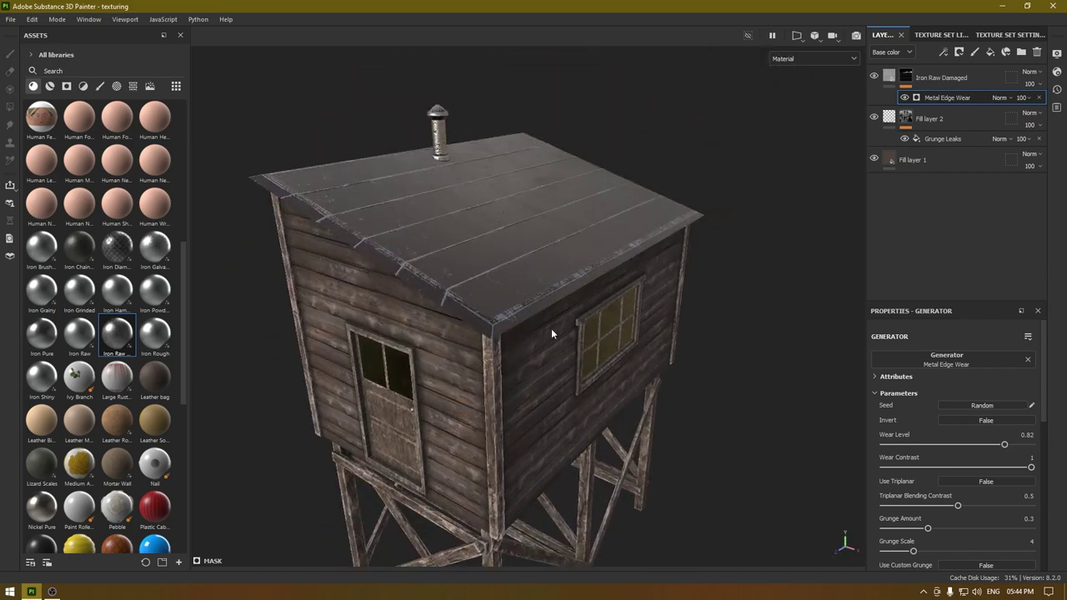
- Darken the Iron Raw Damaged layer's color to the mid grey 808080
{"action": "left_click", "coordinate": [873, 76]}
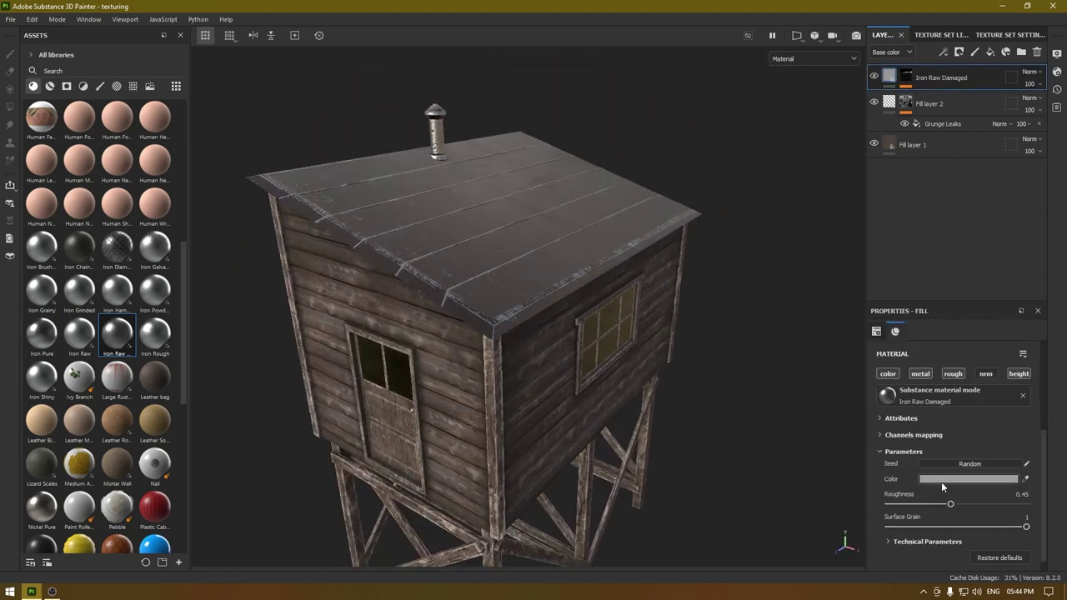
{"action": "left_click", "coordinate": [943, 480]}
{"action": "left_click_drag", "start_coordinate": [862, 396], "coordinate": [869, 401]}
{"action": "left_click", "coordinate": [941, 156]}
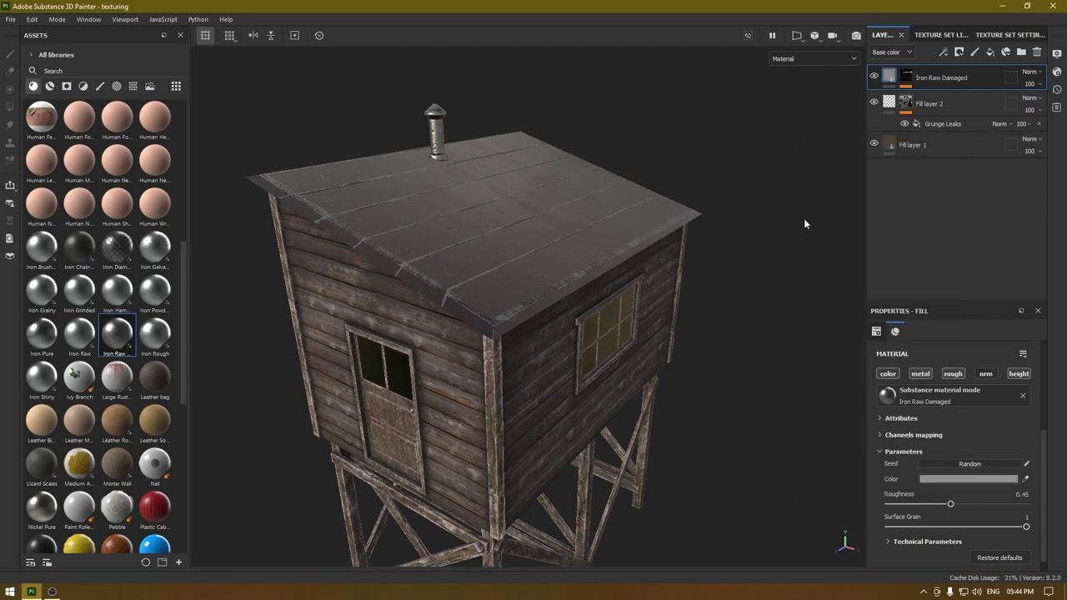
{"action": "left_click_drag", "start_coordinate": [804, 218], "coordinate": [581, 356], "text": "alt"}
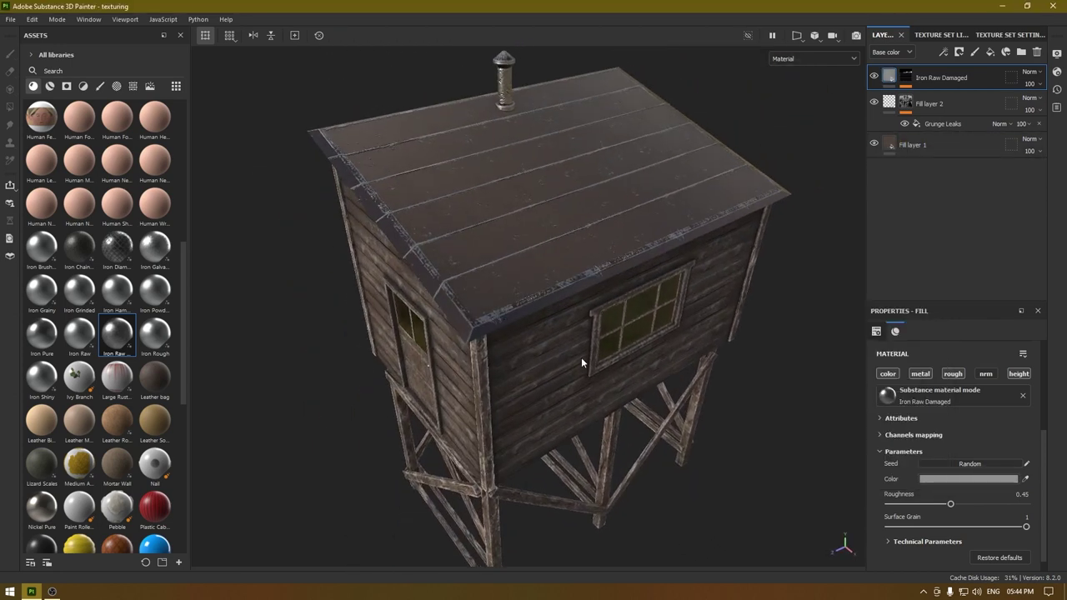
{"action": "left_click", "coordinate": [961, 480]}
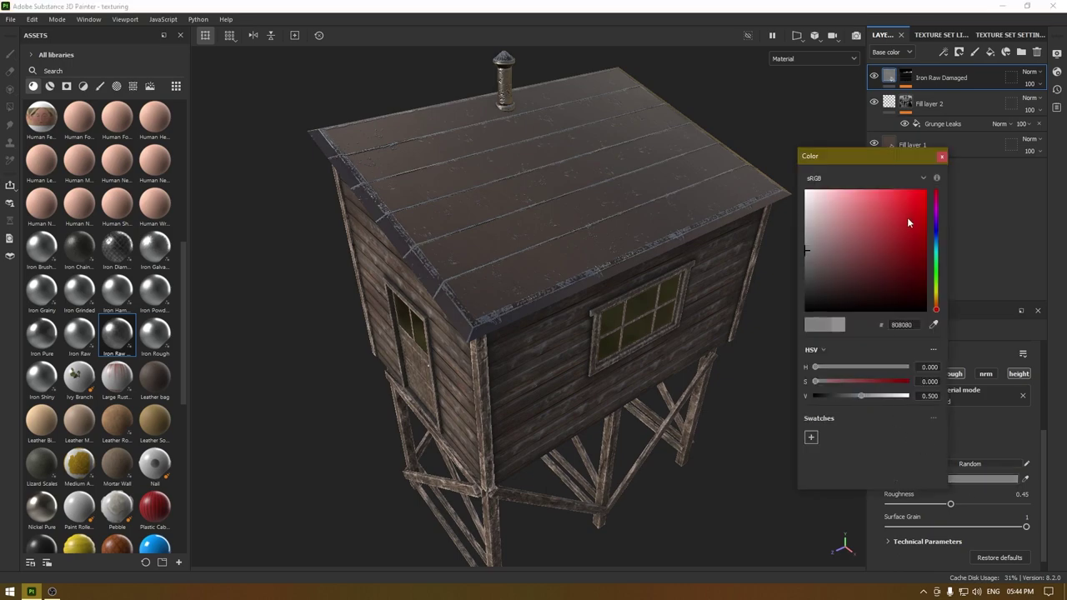
{"action": "left_click", "coordinate": [941, 155]}
- Examine the roof and chimney edge wear from several sides, comparing it with the Iron Raw Damaged layer hidden and shown
{"action": "left_click_drag", "start_coordinate": [534, 329], "coordinate": [612, 269], "text": "alt"}
{"action": "right_click_drag", "start_coordinate": [612, 269], "coordinate": [553, 261], "text": "alt"}
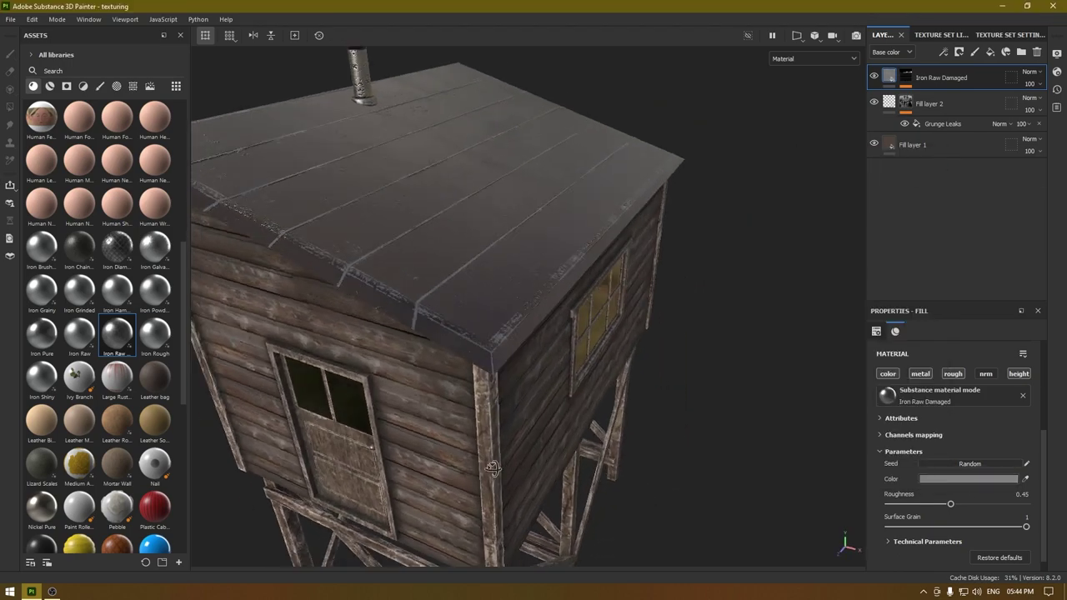
{"action": "left_click_drag", "start_coordinate": [552, 261], "coordinate": [575, 275], "text": "alt"}
{"action": "mouse_move", "coordinate": [575, 275]}
{"action": "right_mouse_down", "text": "alt"}
{"action": "mouse_move", "coordinate": [581, 342]}
{"action": "mouse_move", "coordinate": [587, 274]}
{"action": "right_mouse_up", "text": "alt"}
{"action": "middle_click_drag", "start_coordinate": [587, 274], "coordinate": [523, 279], "text": "alt"}
{"action": "left_click", "coordinate": [874, 77]}
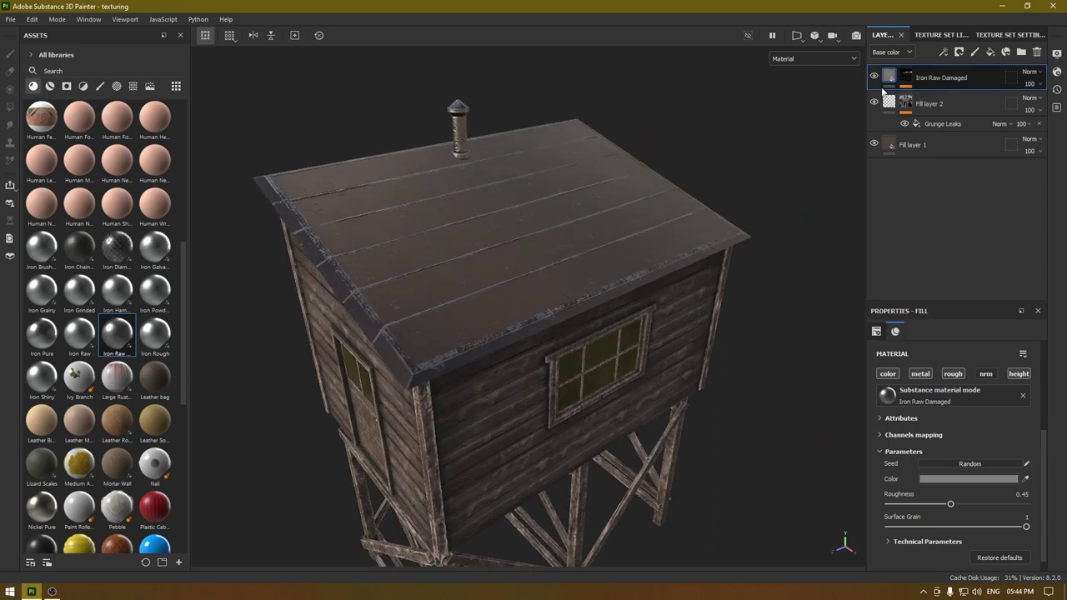
{"action": "left_click", "coordinate": [875, 77]}
{"action": "left_click_drag", "start_coordinate": [550, 198], "coordinate": [577, 198], "text": "alt"}
- Add a fill layer above Iron Raw Damaged with only the color and roughness channels enabled, and set Roughness to 1
{"action": "left_click", "coordinate": [989, 52]}
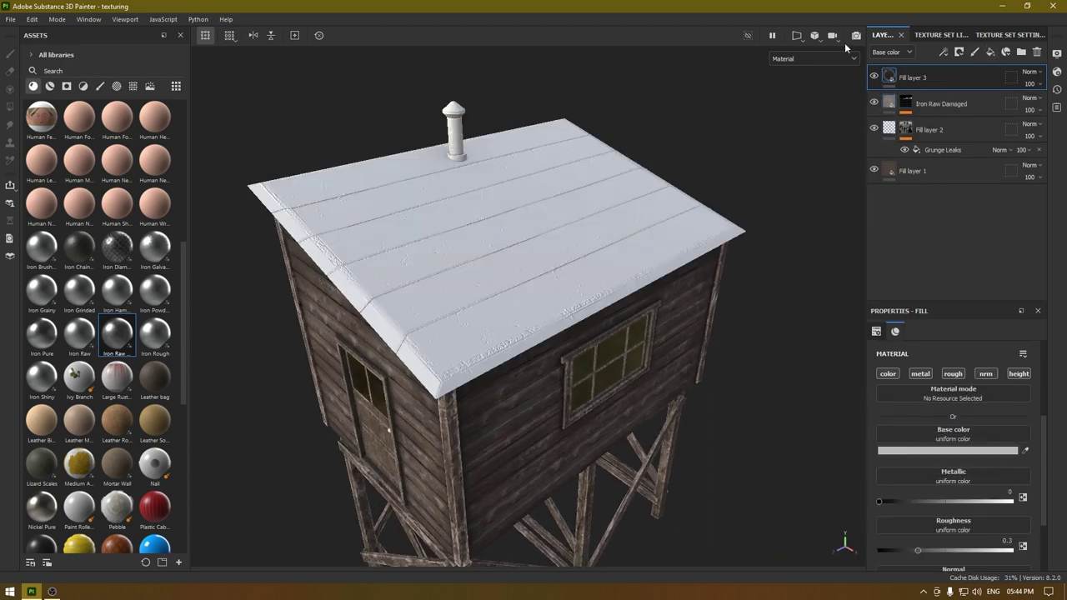
{"action": "left_click", "coordinate": [920, 375]}
{"action": "left_click", "coordinate": [982, 376]}
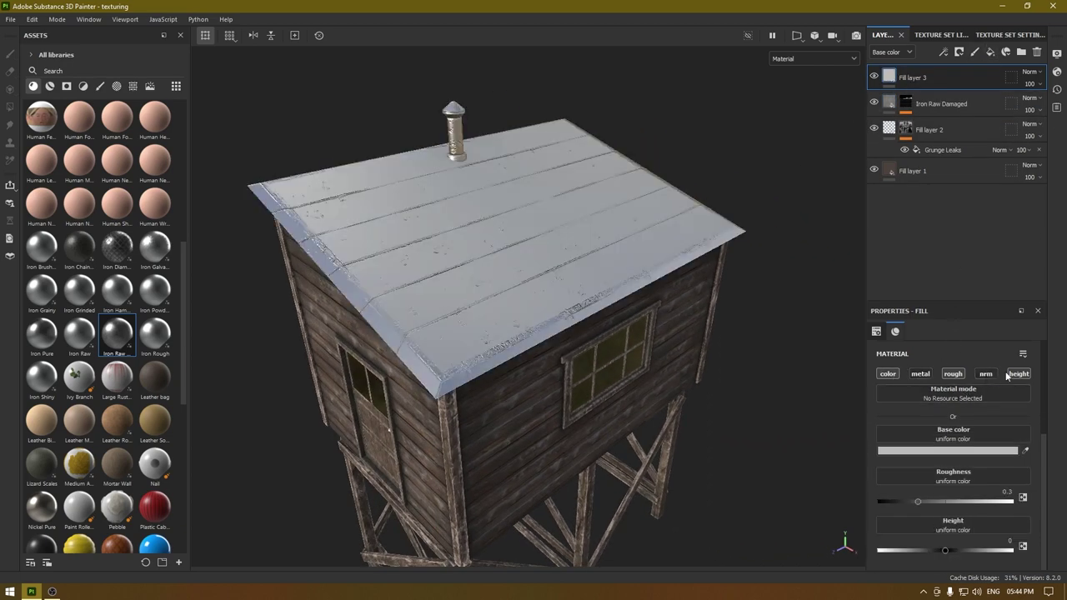
{"action": "left_click", "coordinate": [1018, 375]}
{"action": "left_click_drag", "start_coordinate": [917, 501], "coordinate": [1010, 501]}
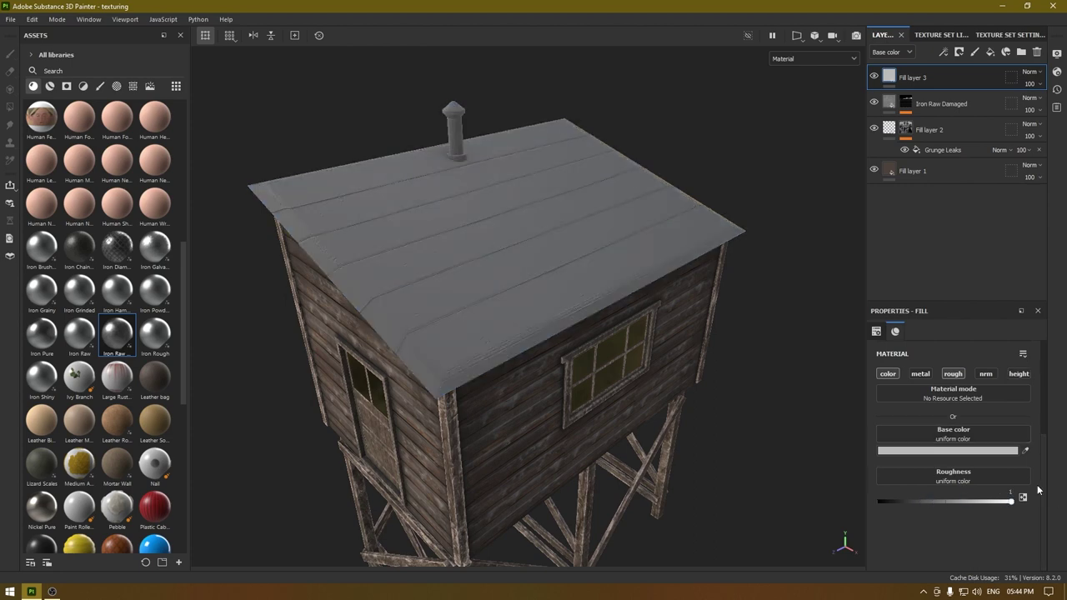
- Add a black mask to Fill layer 3 and put a fill effect in that mask
{"action": "right_click", "coordinate": [934, 84]}
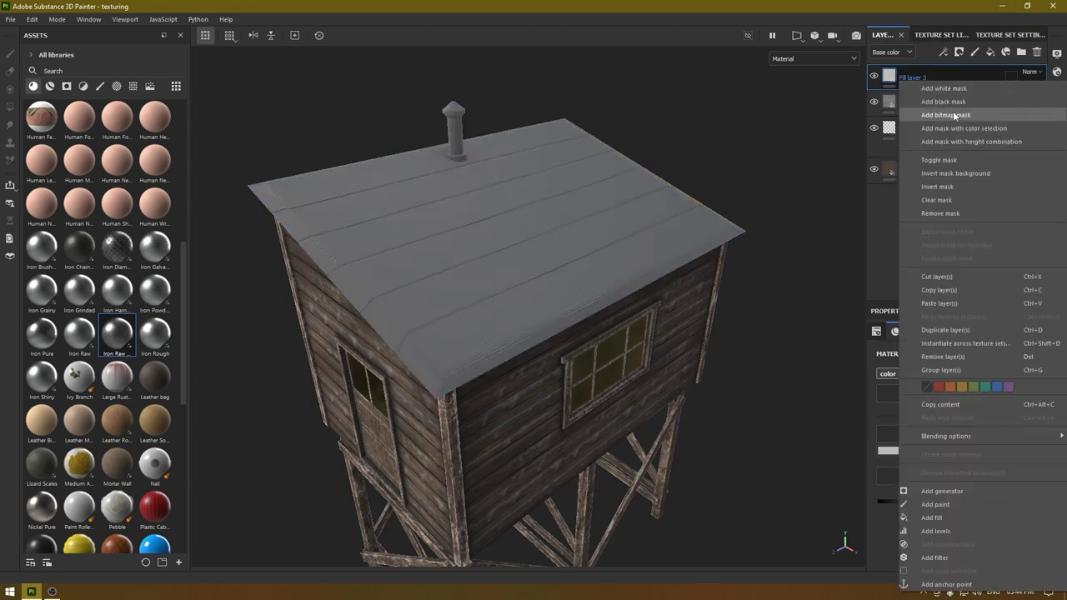
{"action": "left_click", "coordinate": [943, 102]}
{"action": "right_click", "coordinate": [946, 82]}
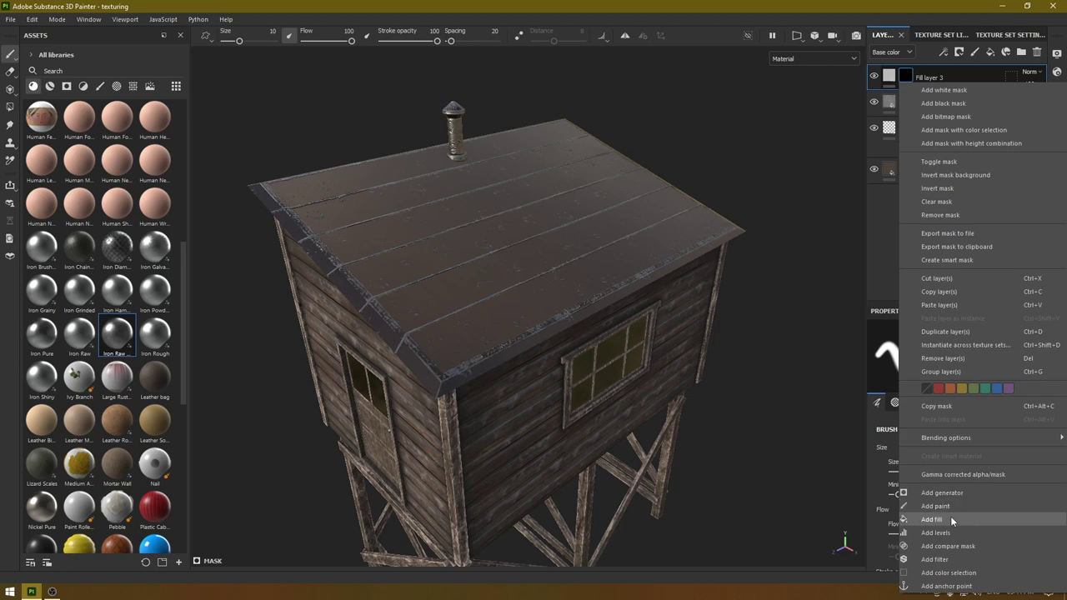
{"action": "left_click", "coordinate": [950, 518]}
- Apply the Grunge Dirt Muddy texture to the grayscale fill in Fill layer 3's mask
{"action": "left_click", "coordinate": [133, 86]}
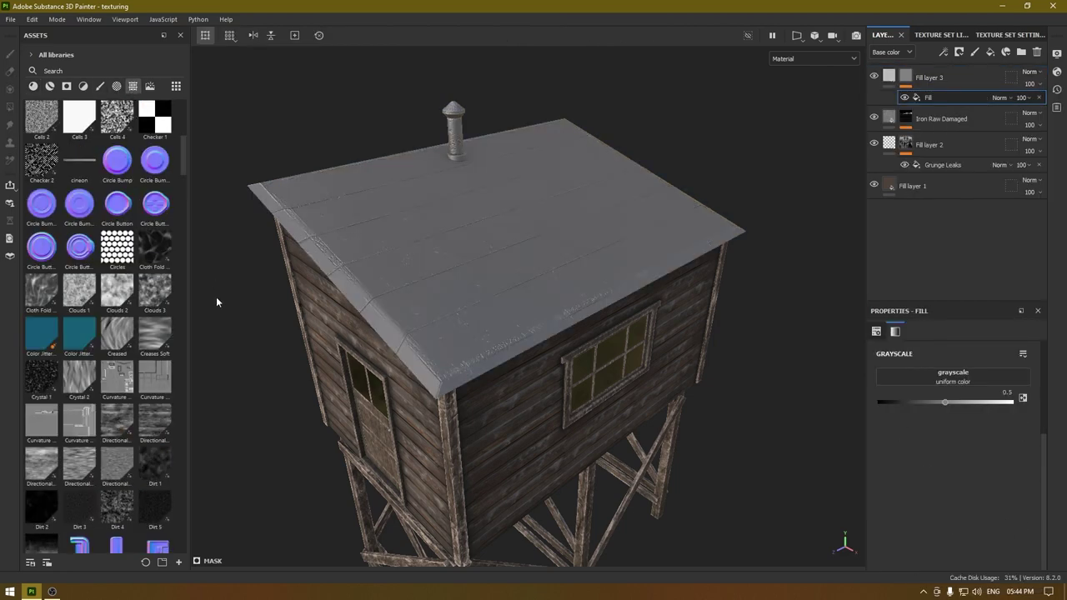
{"action": "scroll", "coordinate": [108, 350], "scroll_direction": "down", "scroll_amount": 5}
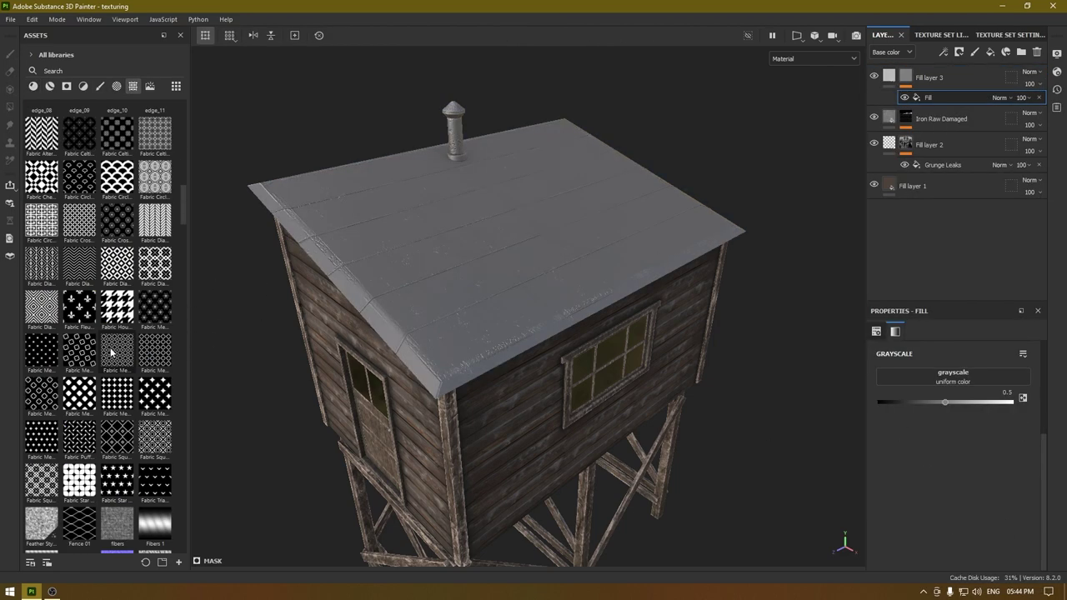
{"action": "scroll", "coordinate": [108, 350], "scroll_direction": "down", "scroll_amount": 5}
{"action": "scroll", "coordinate": [112, 362], "scroll_direction": "down", "scroll_amount": 5}
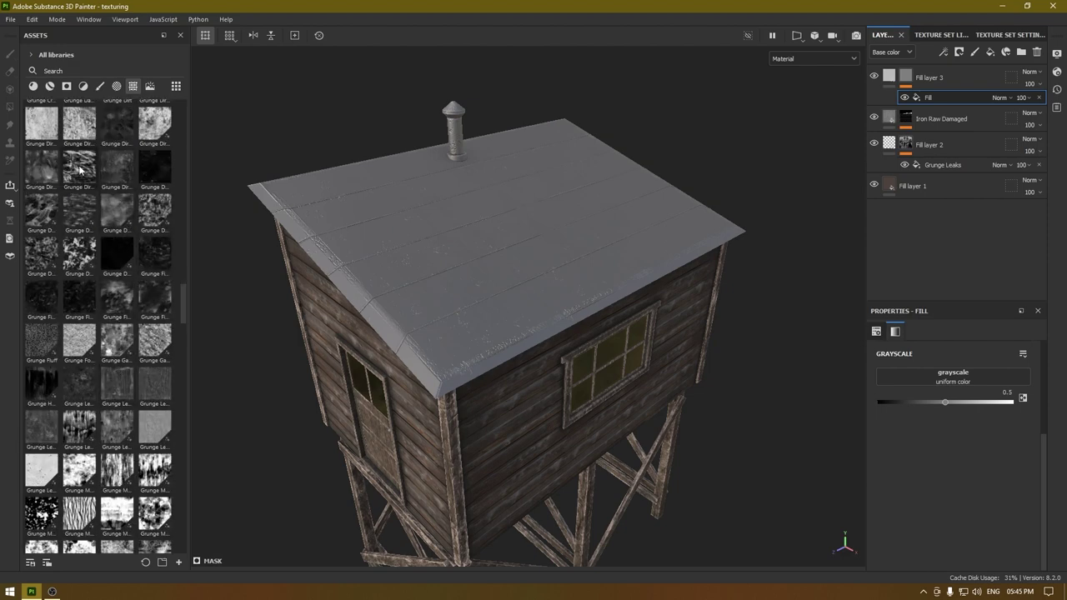
{"action": "mouse_move", "coordinate": [80, 171]}
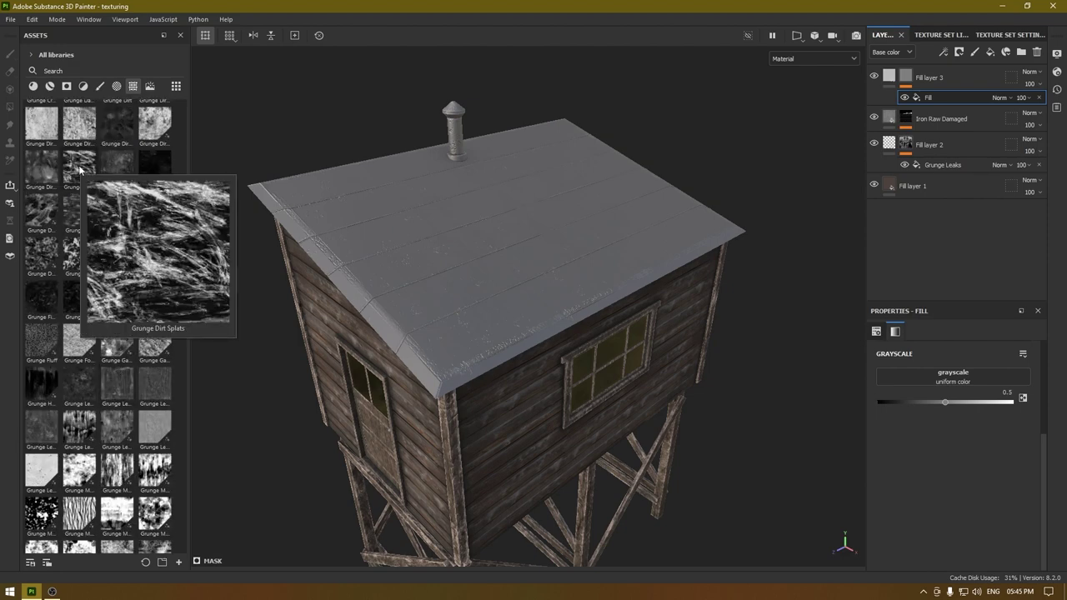
{"action": "scroll", "coordinate": [120, 265], "scroll_direction": "up", "scroll_amount": 3}
{"action": "mouse_move", "coordinate": [120, 267]}
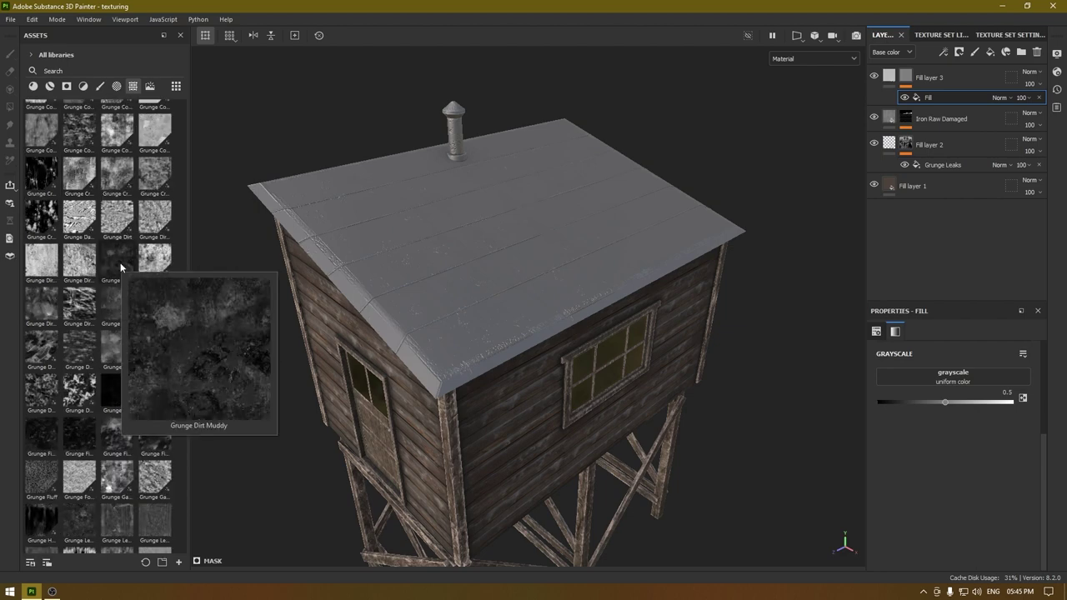
{"action": "left_click_drag", "start_coordinate": [120, 267], "coordinate": [1012, 385]}
{"action": "left_click_drag", "start_coordinate": [757, 292], "coordinate": [522, 245], "text": "alt"}
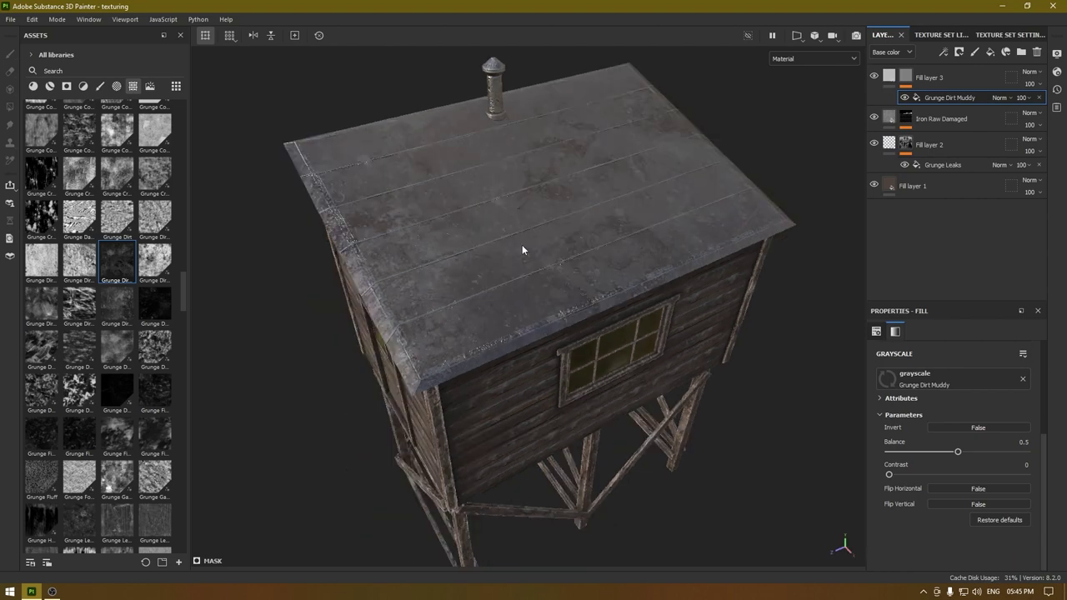
- Darken the base color of Fill layer 3 to a near-black grey
{"action": "scroll", "coordinate": [522, 250], "scroll_direction": "up", "scroll_amount": 3}
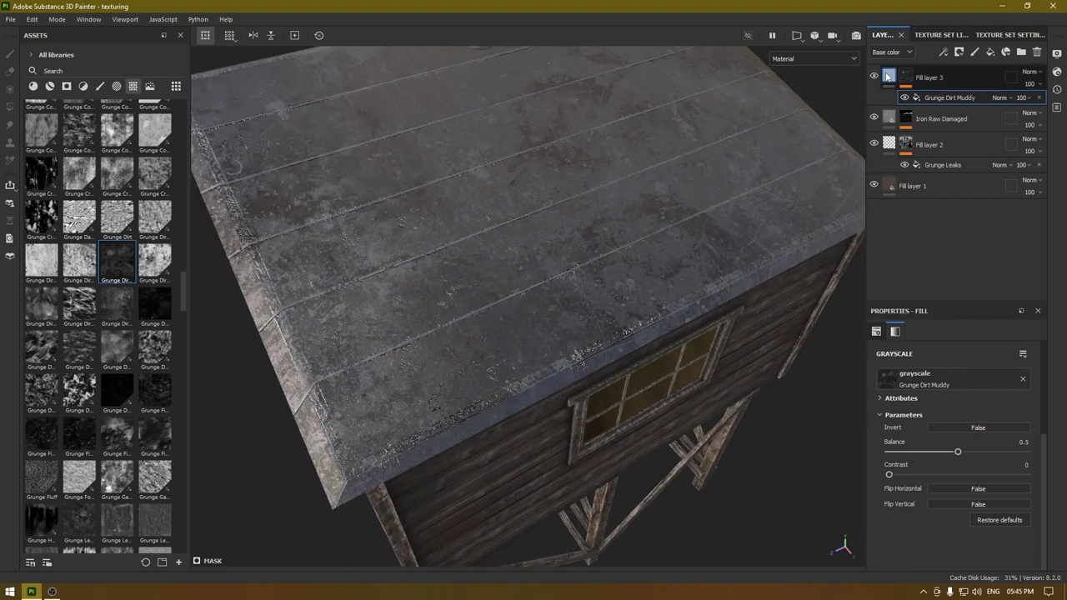
{"action": "left_click", "coordinate": [889, 76]}
{"action": "left_click", "coordinate": [933, 455]}
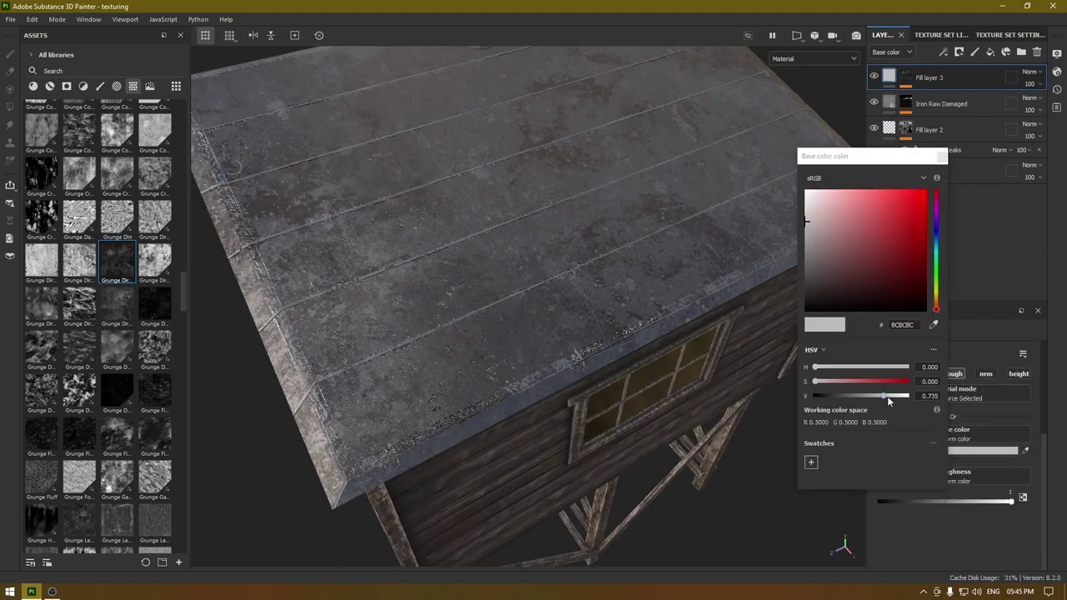
{"action": "left_click_drag", "start_coordinate": [889, 401], "coordinate": [825, 403]}
{"action": "scroll", "coordinate": [558, 264], "scroll_direction": "down", "scroll_amount": 3}
{"action": "left_click_drag", "start_coordinate": [557, 264], "coordinate": [617, 333], "text": "alt"}
{"action": "left_click", "coordinate": [940, 157]}
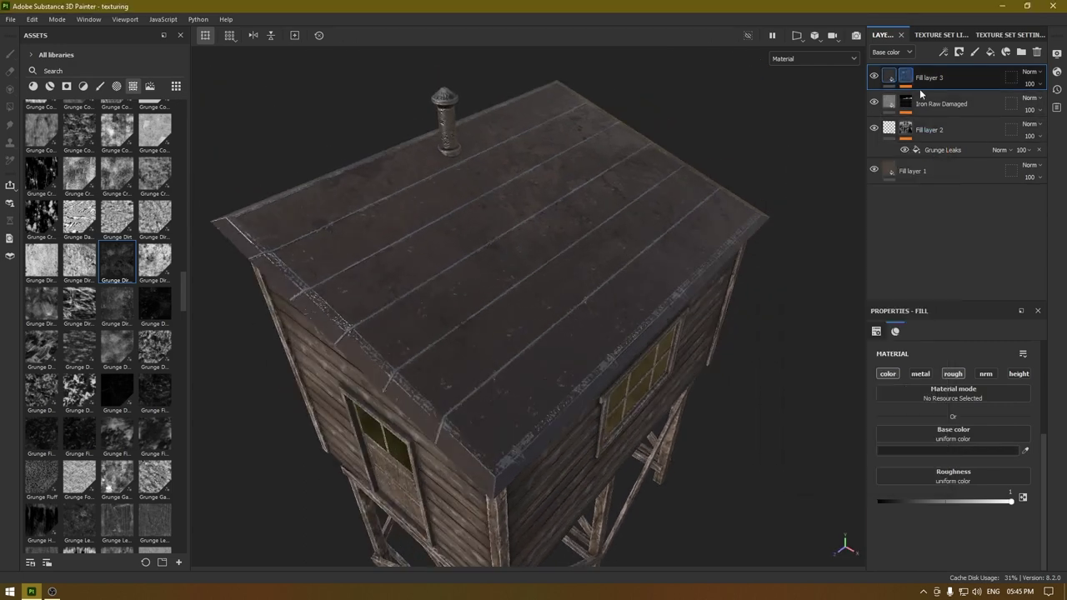
- Try a tiling of 3 and a Balance of 0.67 on the Grunge Dirt Muddy fill in Fill layer 3's mask
{"action": "left_click", "coordinate": [907, 78]}
{"action": "left_click", "coordinate": [938, 97]}
{"action": "scroll", "coordinate": [933, 445], "scroll_direction": "up", "scroll_amount": 3}
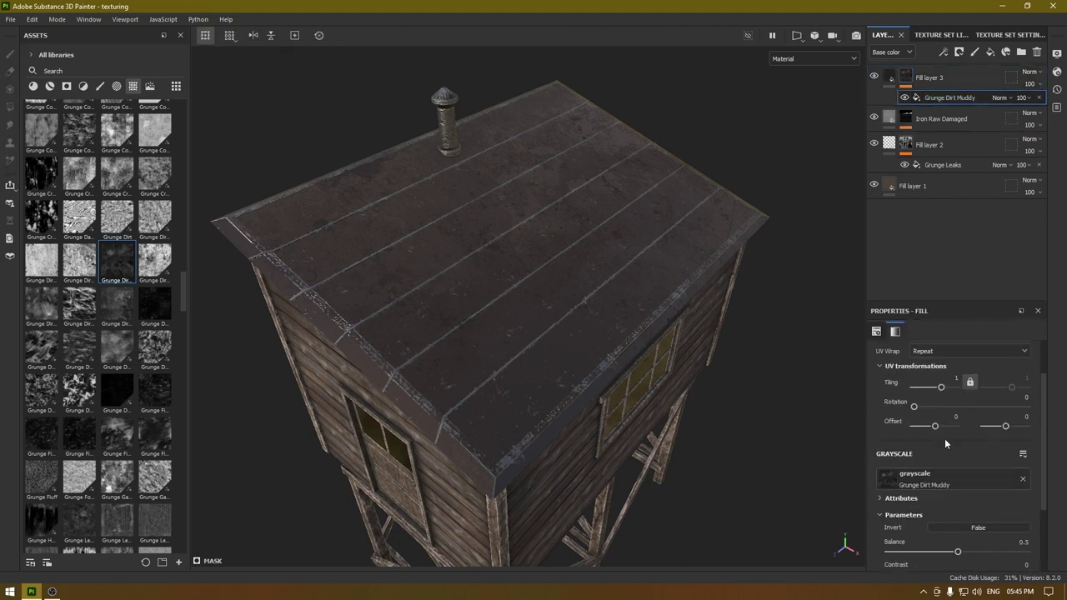
{"action": "left_click_drag", "start_coordinate": [941, 386], "coordinate": [944, 386]}
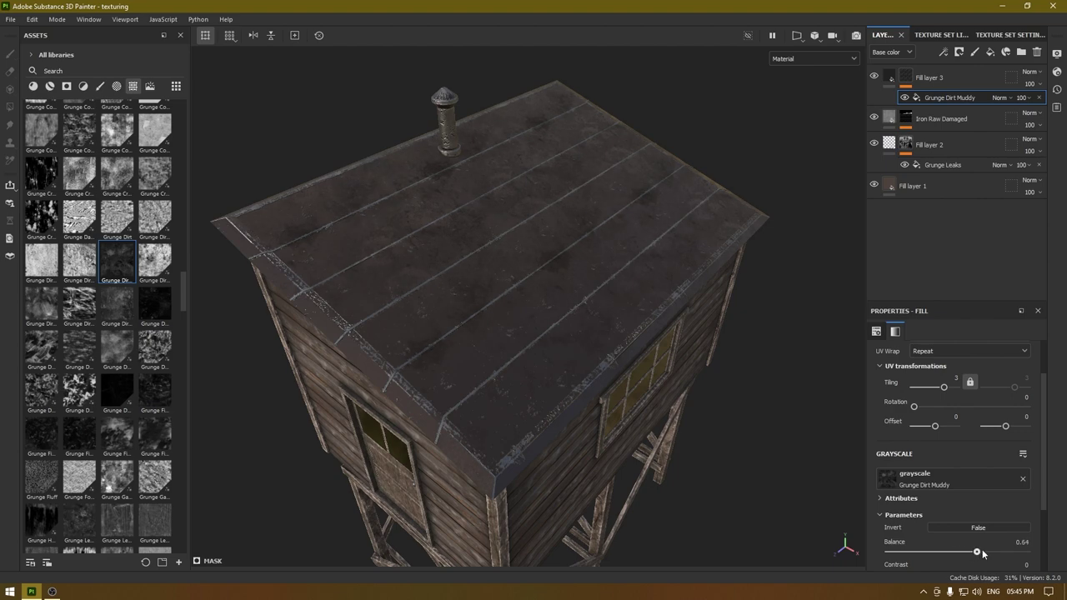
{"action": "left_click_drag", "start_coordinate": [982, 549], "coordinate": [988, 553]}
{"action": "left_click_drag", "start_coordinate": [550, 300], "coordinate": [581, 369], "text": "alt"}
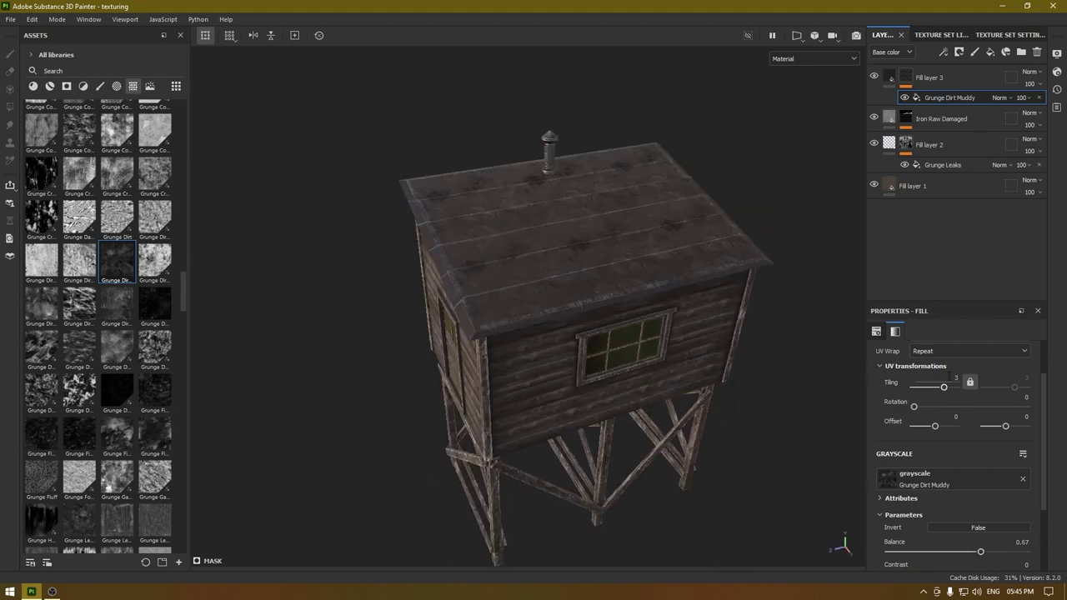
- Set the Grunge Dirt Muddy fill's tiling to 1 and its Balance to 0.74, checking the dirt across the roof
{"action": "type", "text": "2"}
{"action": "key", "text": "Return"}
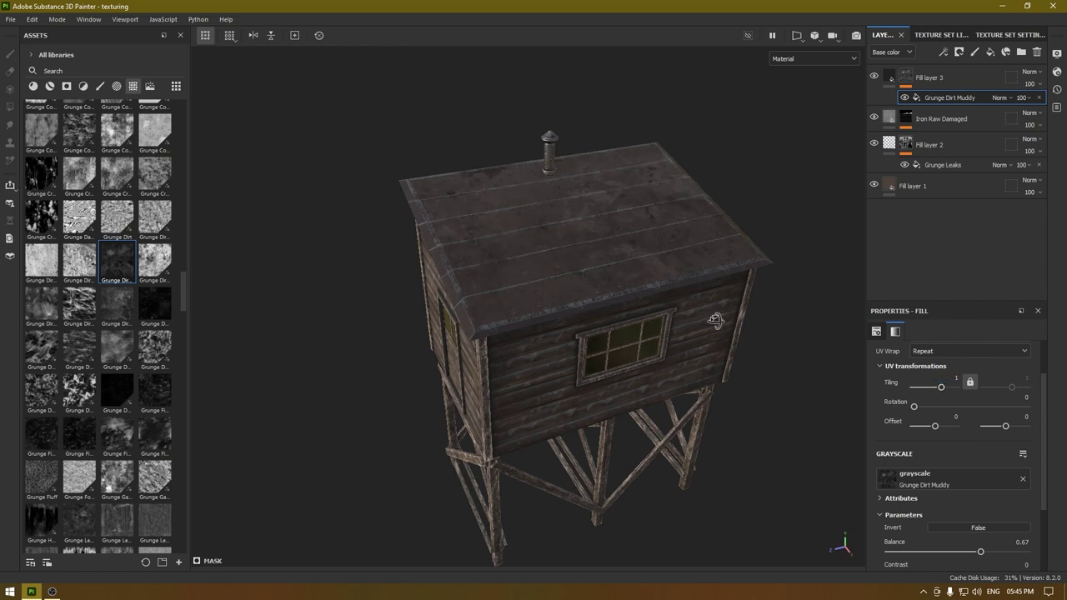
{"action": "left_click_drag", "start_coordinate": [715, 321], "coordinate": [741, 321], "text": "alt"}
{"action": "scroll", "coordinate": [971, 530], "scroll_direction": "down", "scroll_amount": 3}
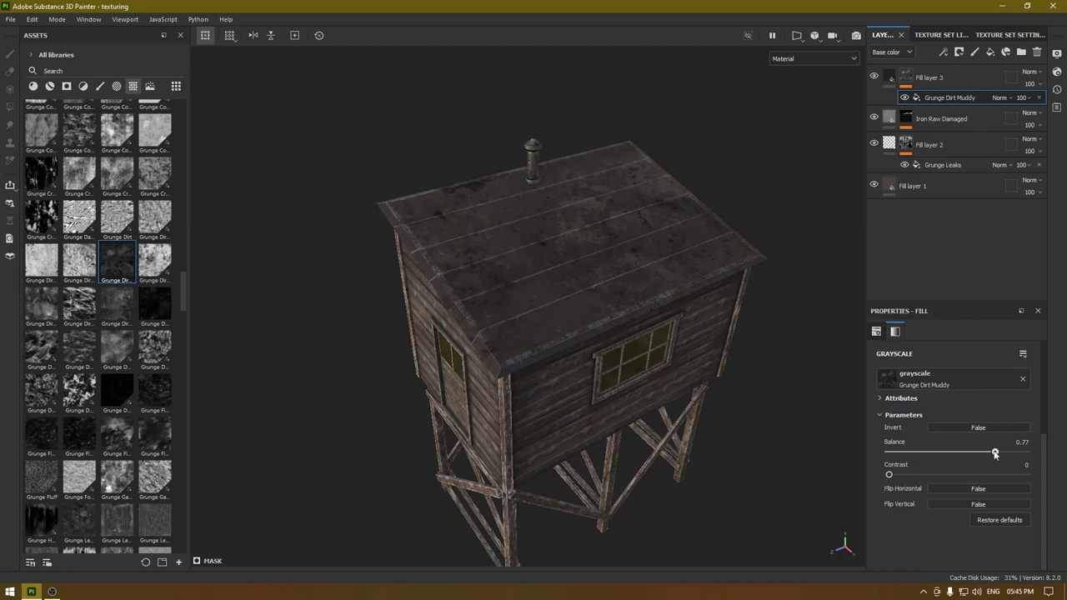
{"action": "left_click_drag", "start_coordinate": [532, 352], "coordinate": [576, 393], "text": "alt"}
{"action": "scroll", "coordinate": [593, 292], "scroll_direction": "down", "scroll_amount": 3}
{"action": "scroll", "coordinate": [576, 392], "scroll_direction": "up", "scroll_amount": 4}
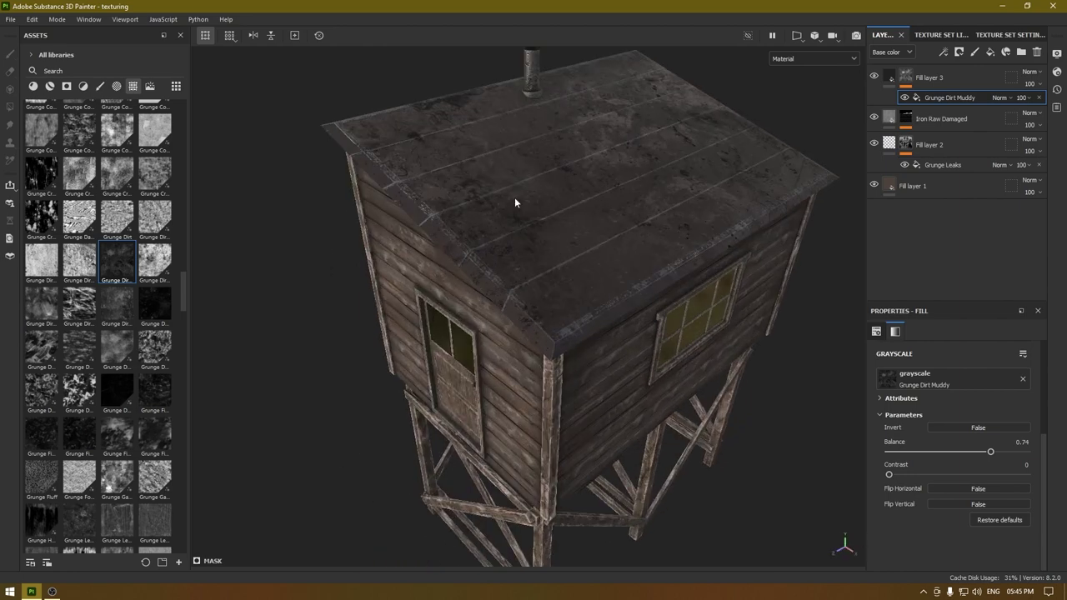
{"action": "middle_click_drag", "start_coordinate": [508, 195], "coordinate": [498, 204], "text": "alt"}
{"action": "left_click_drag", "start_coordinate": [498, 207], "coordinate": [515, 255], "text": "alt"}
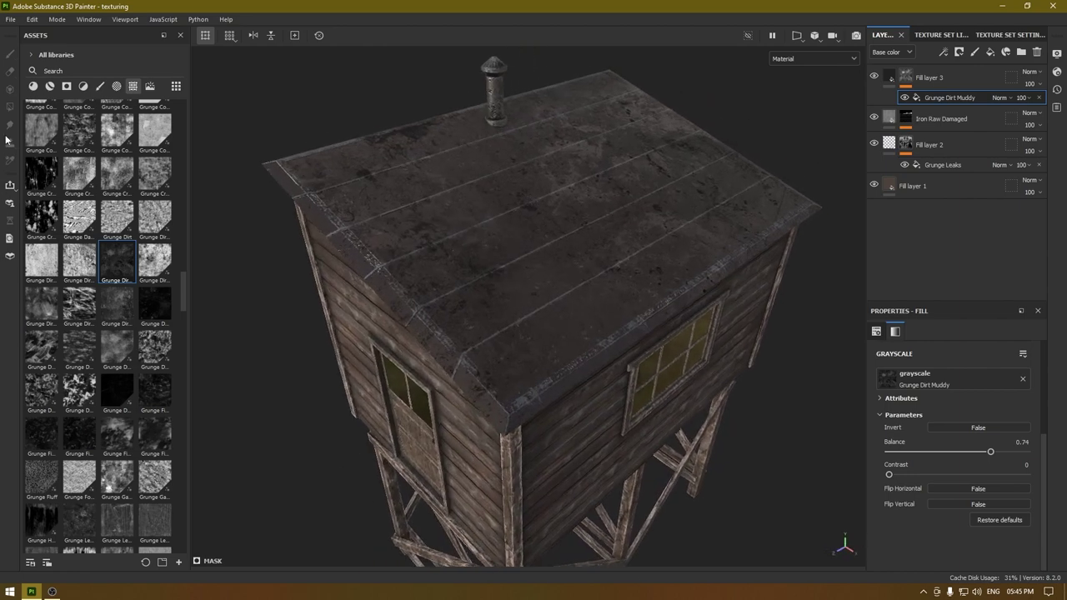
- Add the Rust Fine material as a new layer above Fill layer 3
{"action": "left_click", "coordinate": [33, 87]}
{"action": "scroll", "coordinate": [71, 434], "scroll_direction": "down", "scroll_amount": 5}
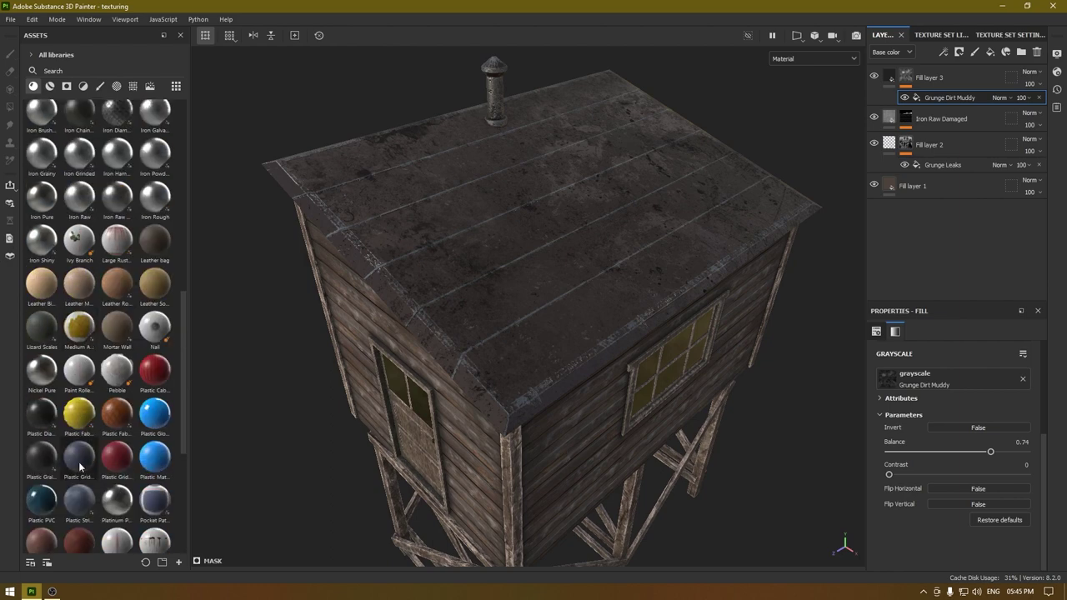
{"action": "scroll", "coordinate": [70, 435], "scroll_direction": "down", "scroll_amount": 3}
{"action": "left_click_drag", "start_coordinate": [76, 417], "coordinate": [949, 72]}
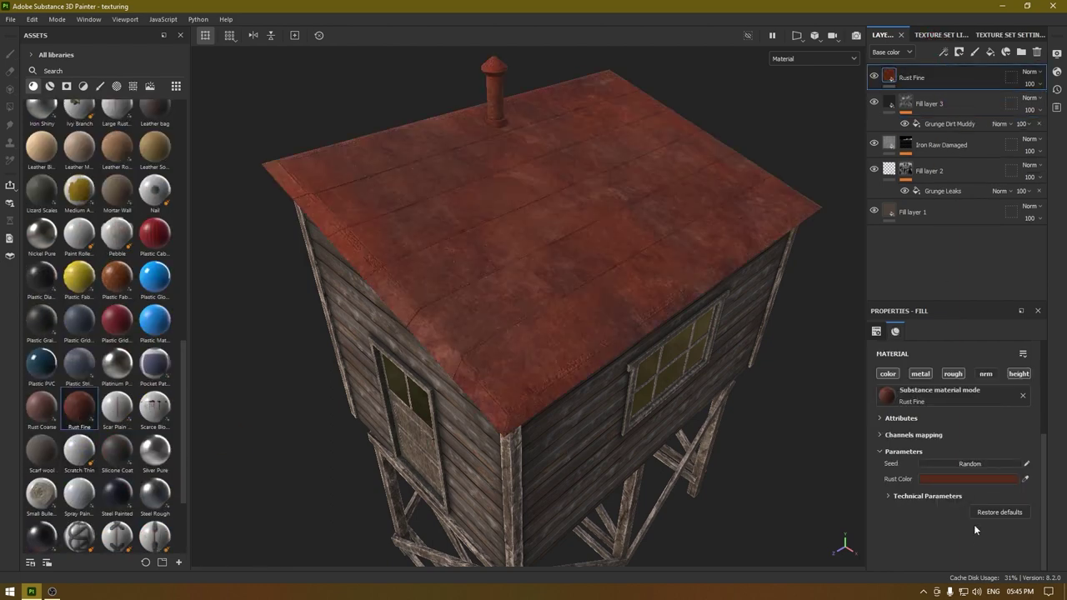
- Give the Rust Fine layer a black mask driven by a Dripping Rust generator
{"action": "right_click", "coordinate": [933, 75]}
{"action": "left_click", "coordinate": [946, 102]}
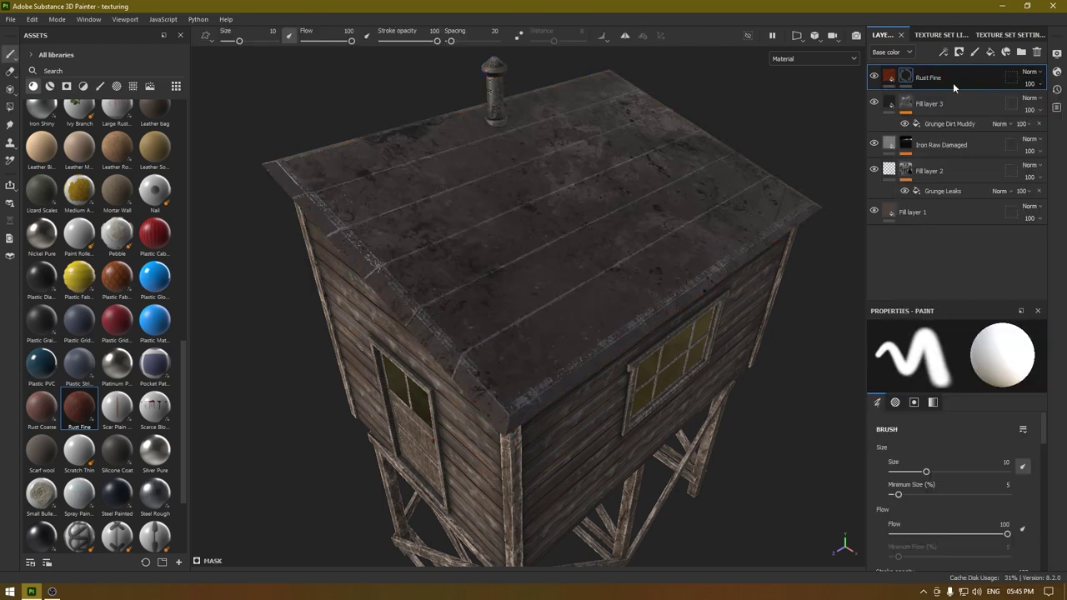
{"action": "right_click", "coordinate": [953, 83]}
{"action": "left_click", "coordinate": [971, 493]}
{"action": "left_click", "coordinate": [977, 363]}
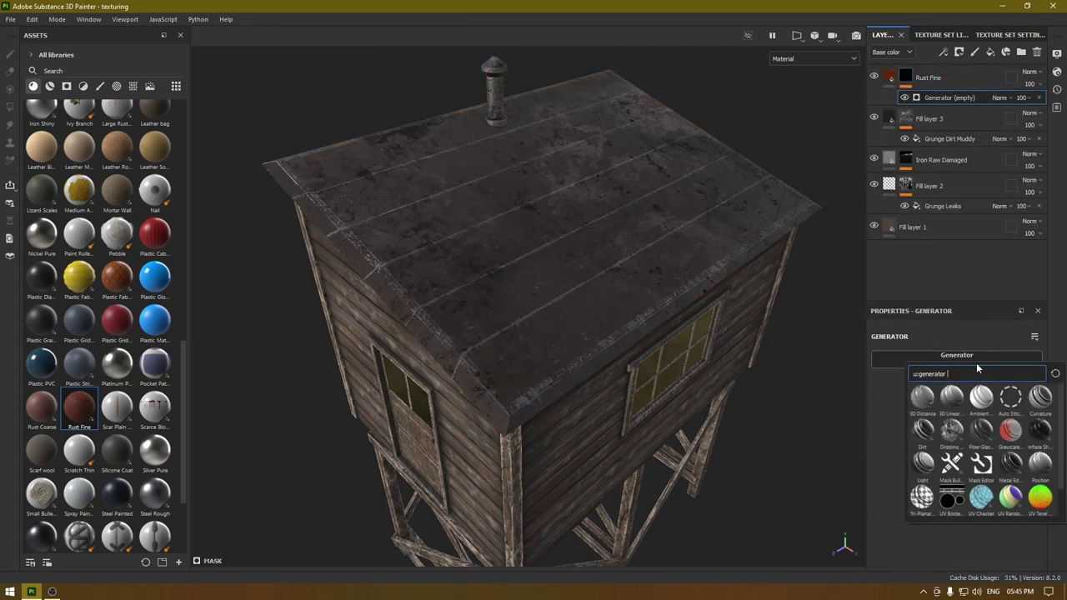
{"action": "left_click", "coordinate": [951, 434]}
{"action": "left_click_drag", "start_coordinate": [533, 318], "coordinate": [555, 325], "text": "alt"}
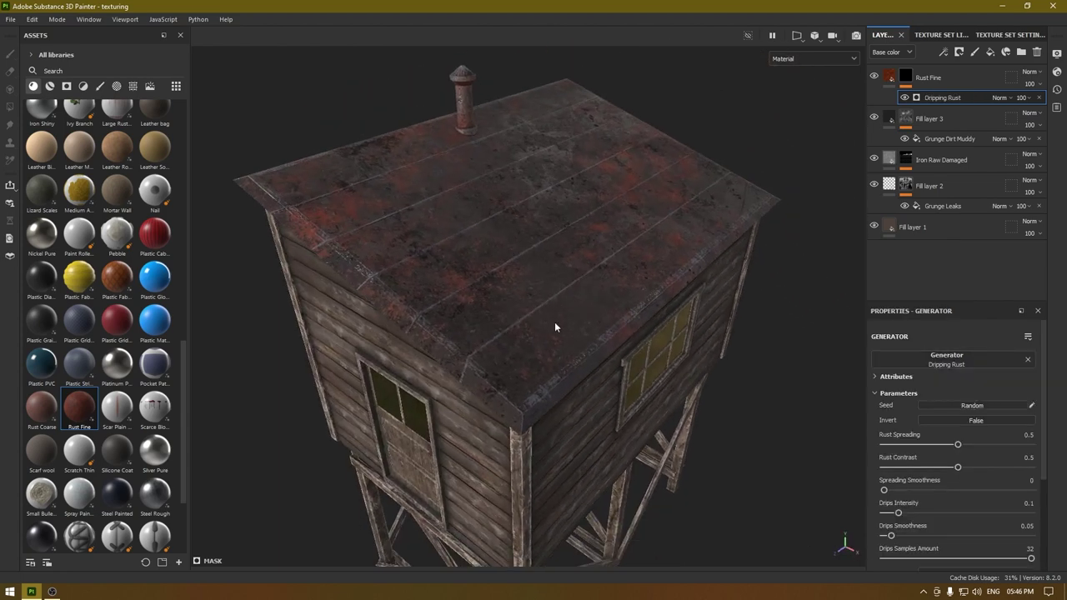
- Darken the Rust Fine layer's Rust Color to the deep brown 28140B
{"action": "left_click", "coordinate": [890, 77]}
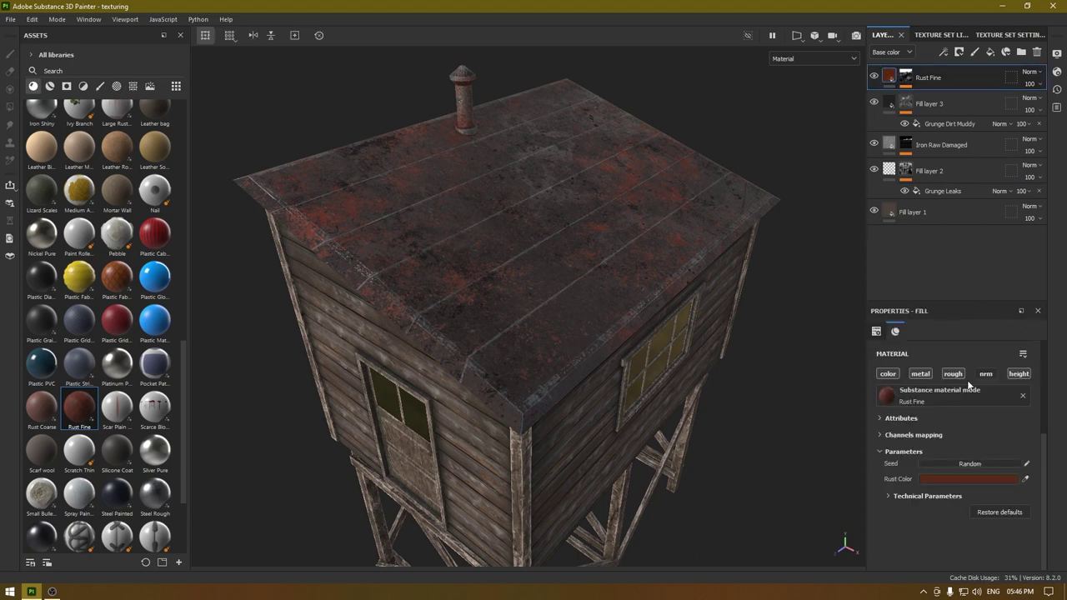
{"action": "left_click", "coordinate": [956, 479]}
{"action": "left_click_drag", "start_coordinate": [838, 398], "coordinate": [831, 393]}
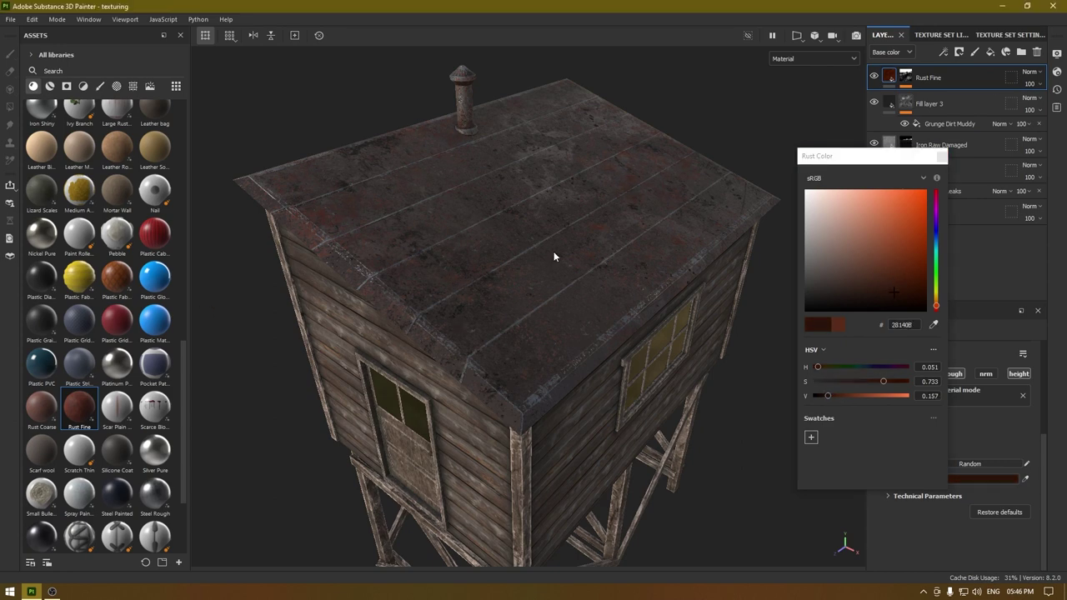
{"action": "left_click", "coordinate": [943, 157]}
{"action": "left_click_drag", "start_coordinate": [575, 249], "coordinate": [520, 245], "text": "alt"}
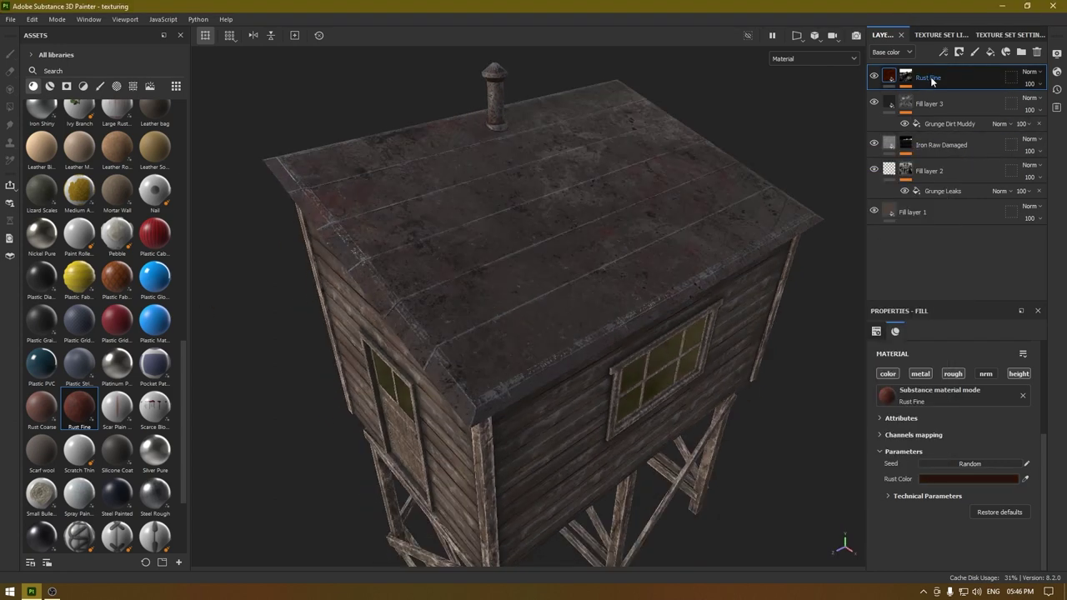
- Set Rust Spreading to 0.66 in the Dripping Rust generator on the Rust Fine mask
{"action": "left_click", "coordinate": [908, 77]}
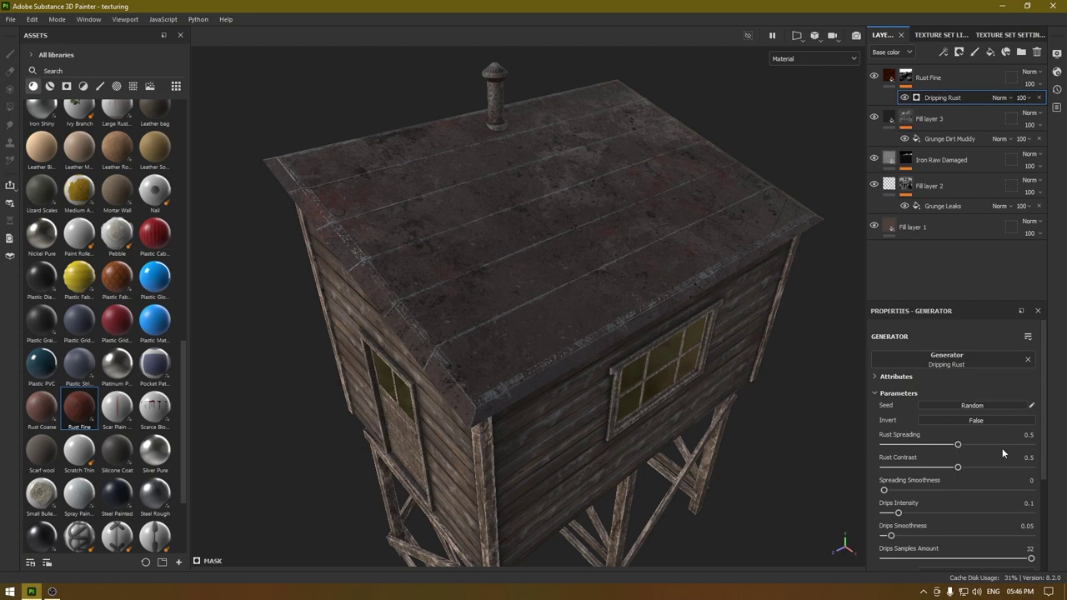
{"action": "left_click_drag", "start_coordinate": [959, 444], "coordinate": [985, 447]}
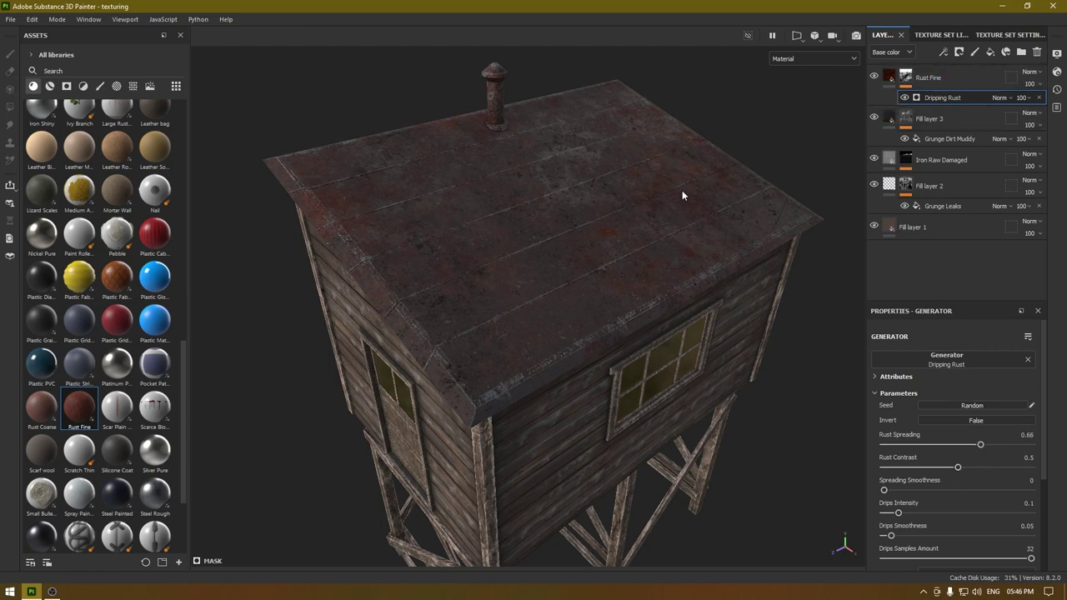
{"action": "left_click_drag", "start_coordinate": [681, 195], "coordinate": [615, 185], "text": "alt"}
- Add a second Rust Fine layer at the top of the stack and increase its tiling
{"action": "left_click_drag", "start_coordinate": [86, 407], "coordinate": [934, 66]}
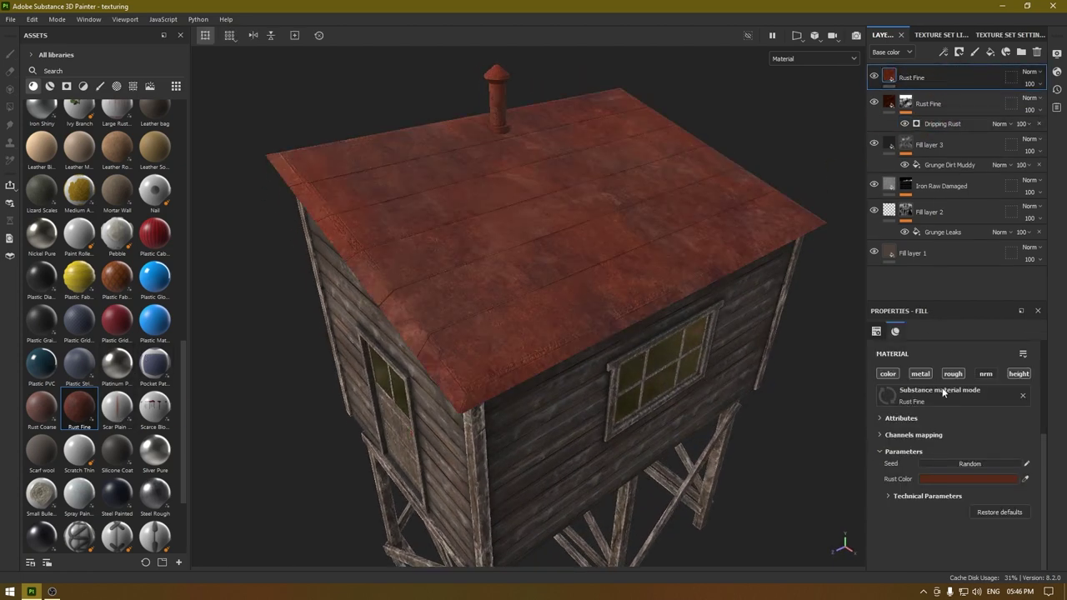
{"action": "scroll", "coordinate": [957, 401], "scroll_direction": "up", "scroll_amount": 2}
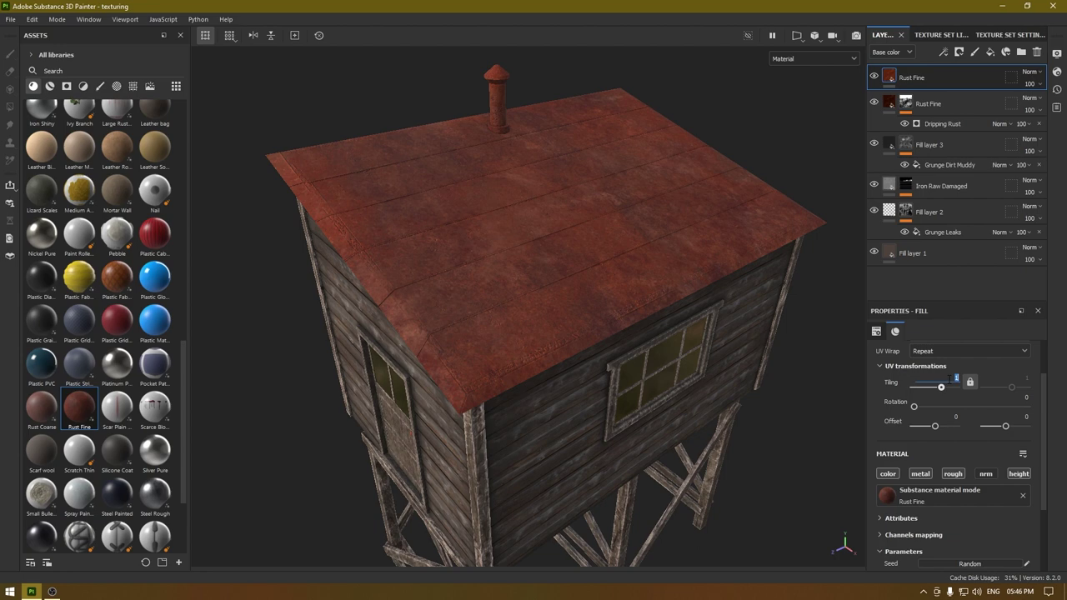
{"action": "scroll", "coordinate": [950, 433], "scroll_direction": "down", "scroll_amount": 2}
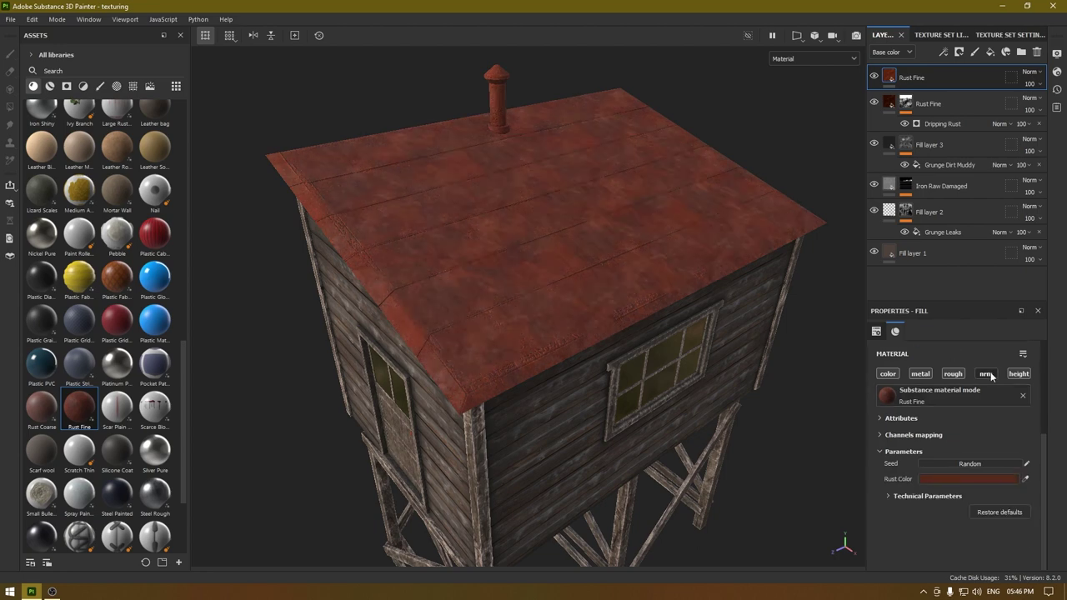
{"action": "scroll", "coordinate": [950, 425], "scroll_direction": "up", "scroll_amount": 2}
- Add a black mask with a paint effect to the upper Rust Fine layer
{"action": "right_click", "coordinate": [898, 78]}
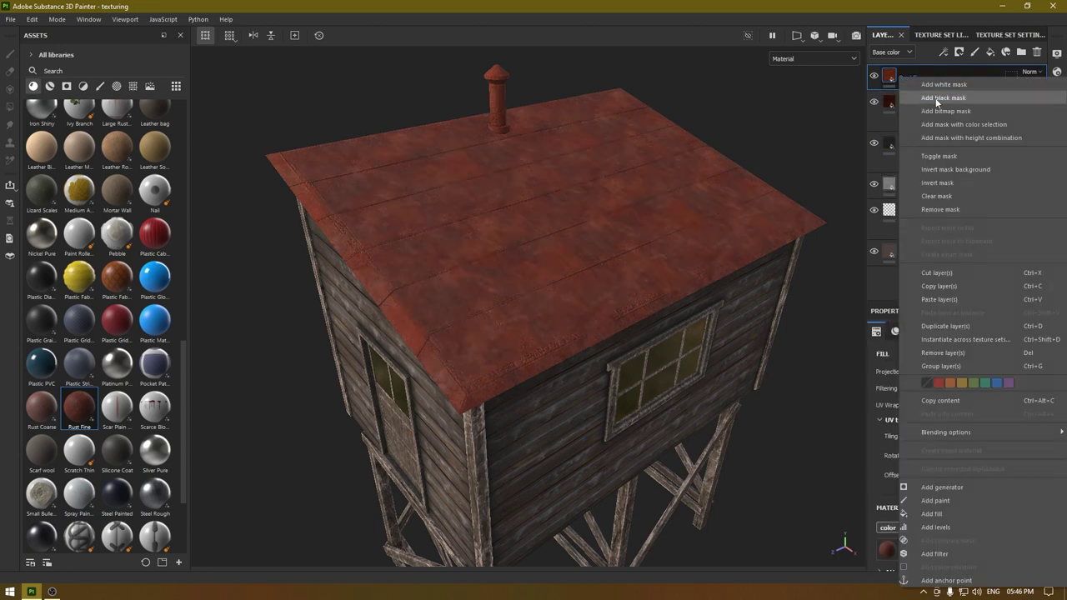
{"action": "left_click", "coordinate": [937, 98]}
{"action": "right_click", "coordinate": [905, 76]}
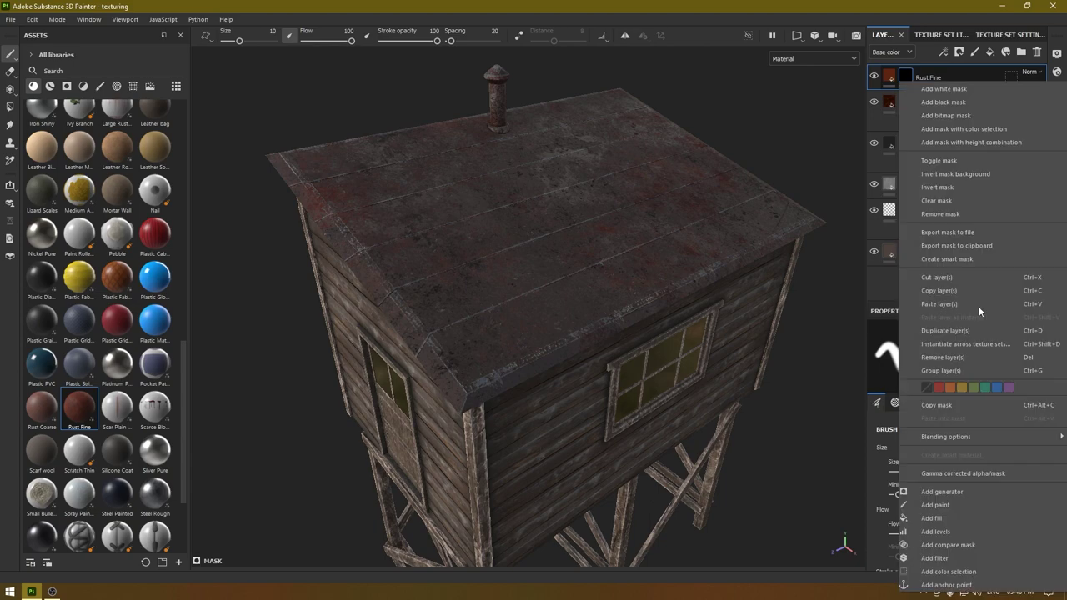
{"action": "left_click", "coordinate": [943, 504]}
- Assign the Grunge Leaks texture as the brush stencil for painting the upper Rust Fine mask, and turn the roof to face it
{"action": "left_click", "coordinate": [132, 87]}
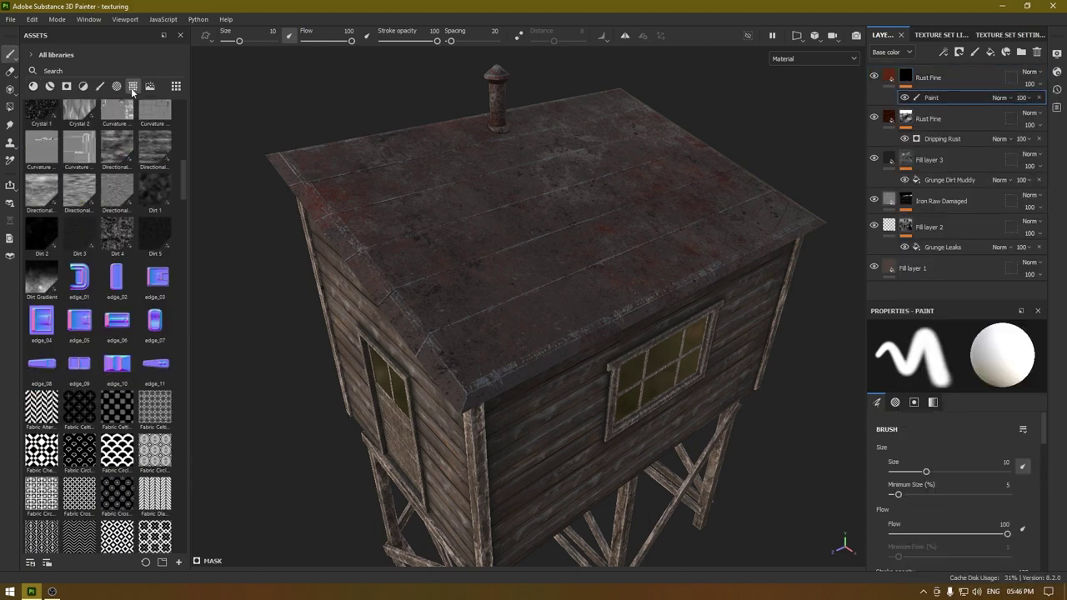
{"action": "scroll", "coordinate": [100, 334], "scroll_direction": "down", "scroll_amount": 5}
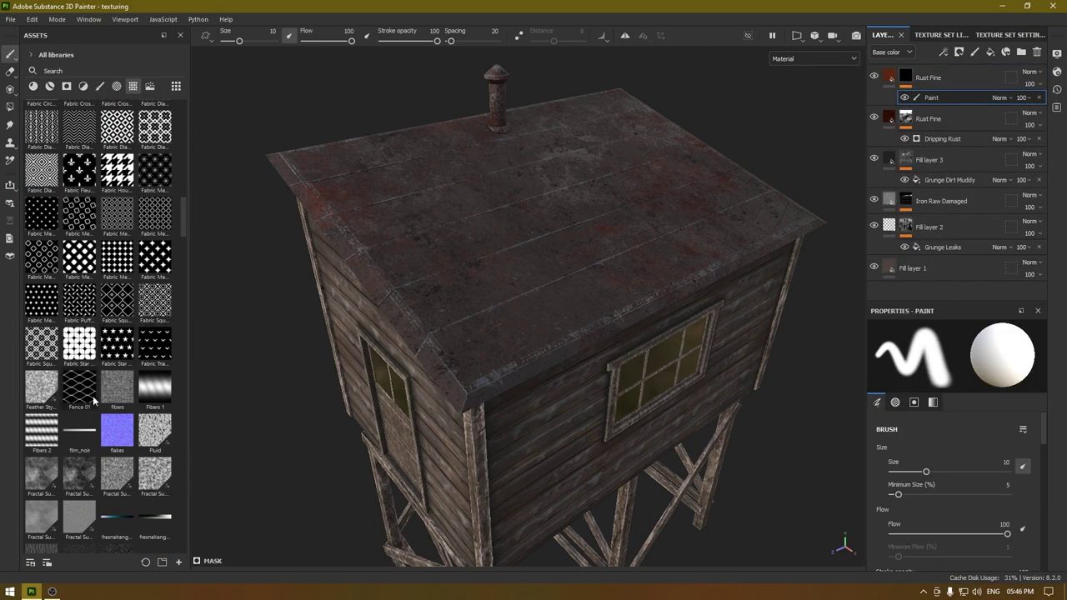
{"action": "scroll", "coordinate": [94, 401], "scroll_direction": "down", "scroll_amount": 10}
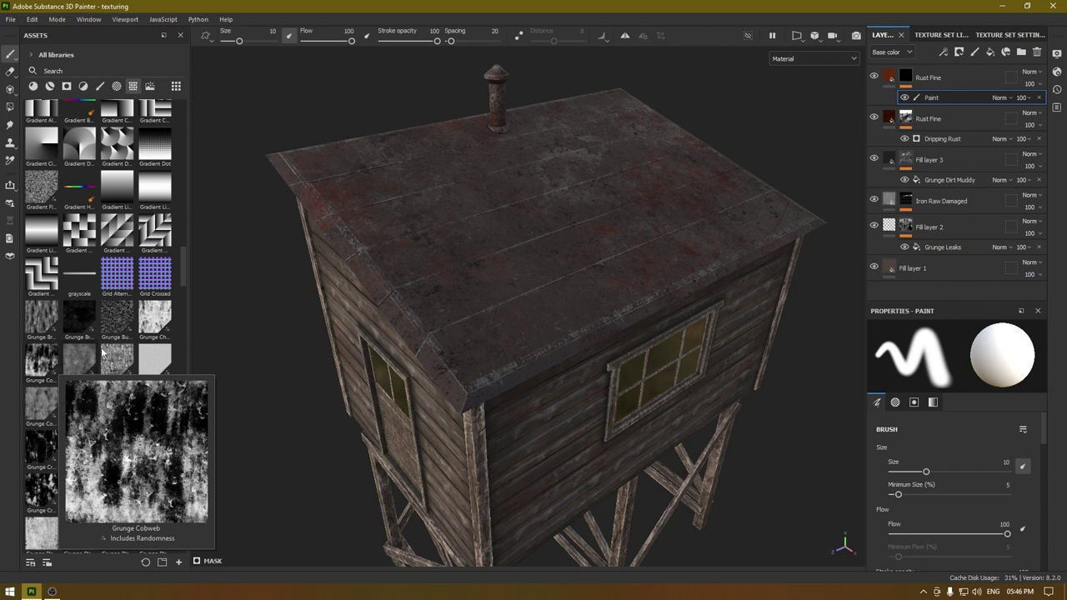
{"action": "mouse_move", "coordinate": [128, 296]}
{"action": "scroll", "coordinate": [128, 296], "scroll_direction": "down", "scroll_amount": 3}
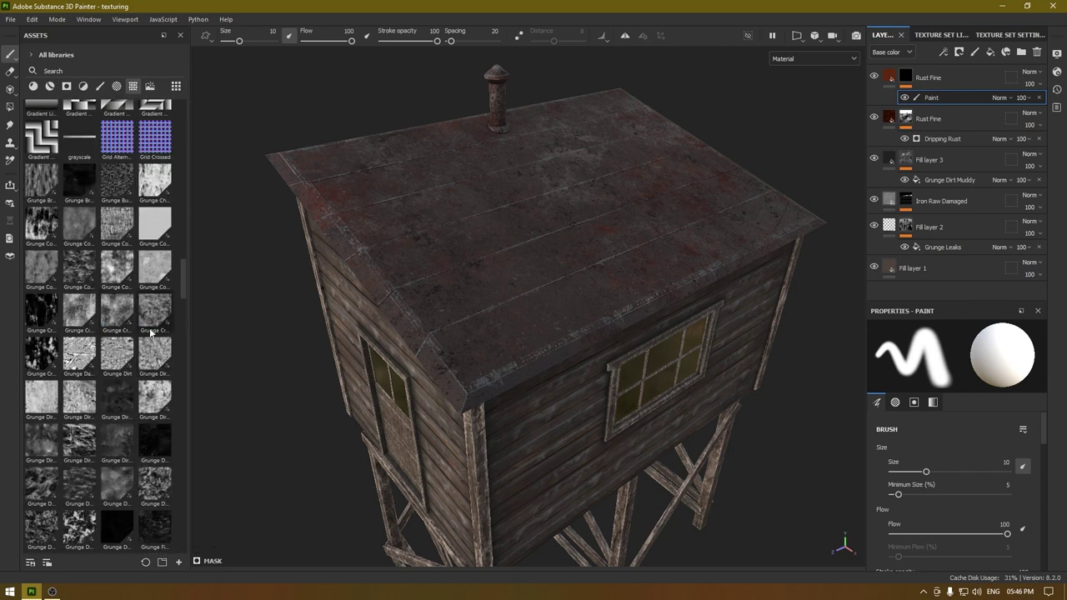
{"action": "scroll", "coordinate": [148, 331], "scroll_direction": "down", "scroll_amount": 3}
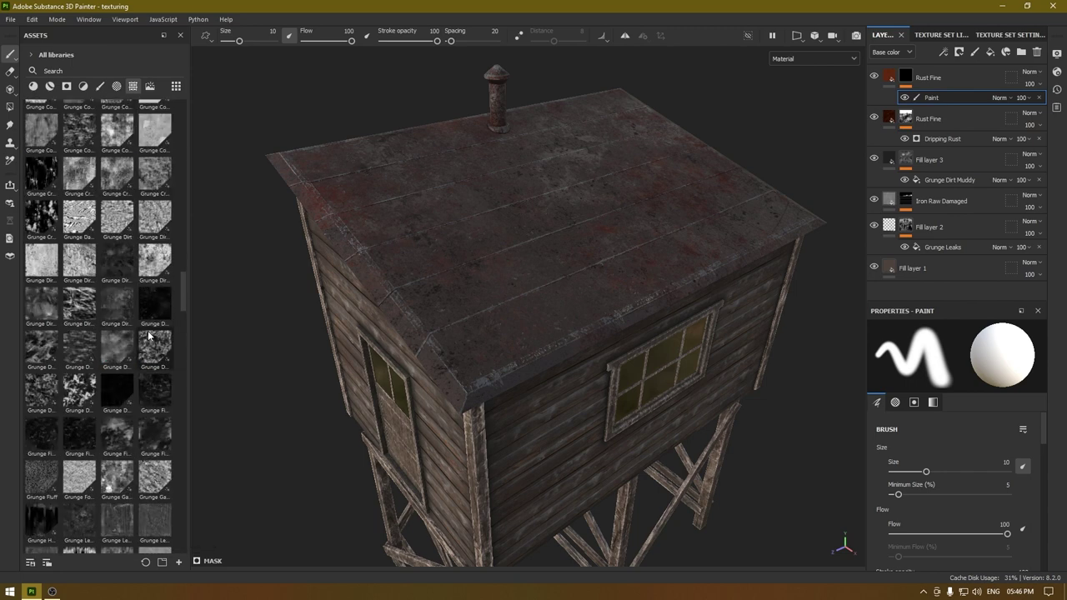
{"action": "scroll", "coordinate": [148, 335], "scroll_direction": "down", "scroll_amount": 2}
{"action": "mouse_move", "coordinate": [73, 434]}
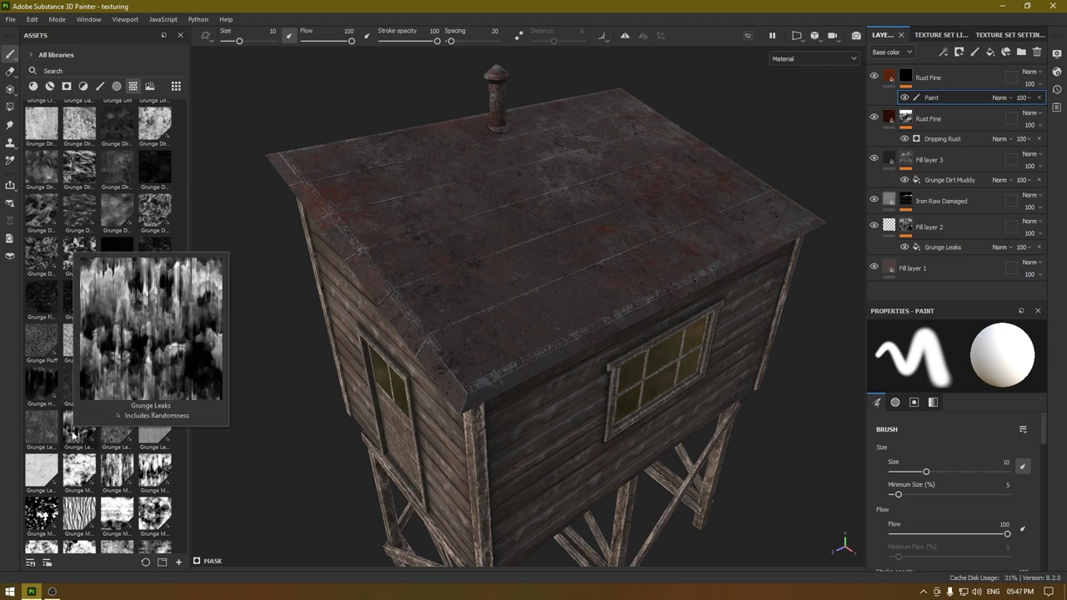
{"action": "scroll", "coordinate": [922, 439], "scroll_direction": "down", "scroll_amount": 4}
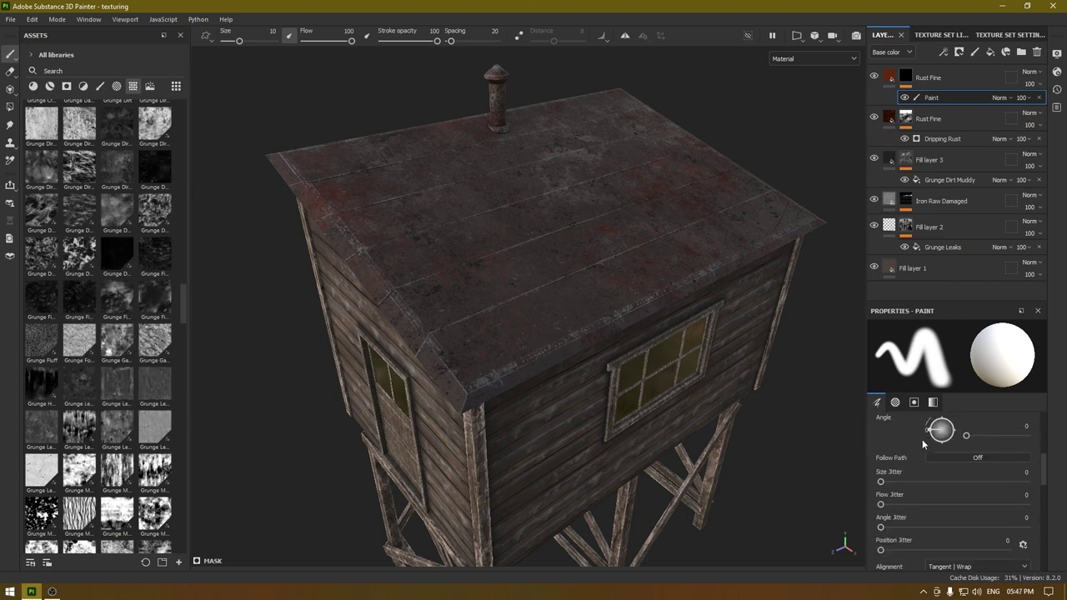
{"action": "scroll", "coordinate": [921, 439], "scroll_direction": "down", "scroll_amount": 3}
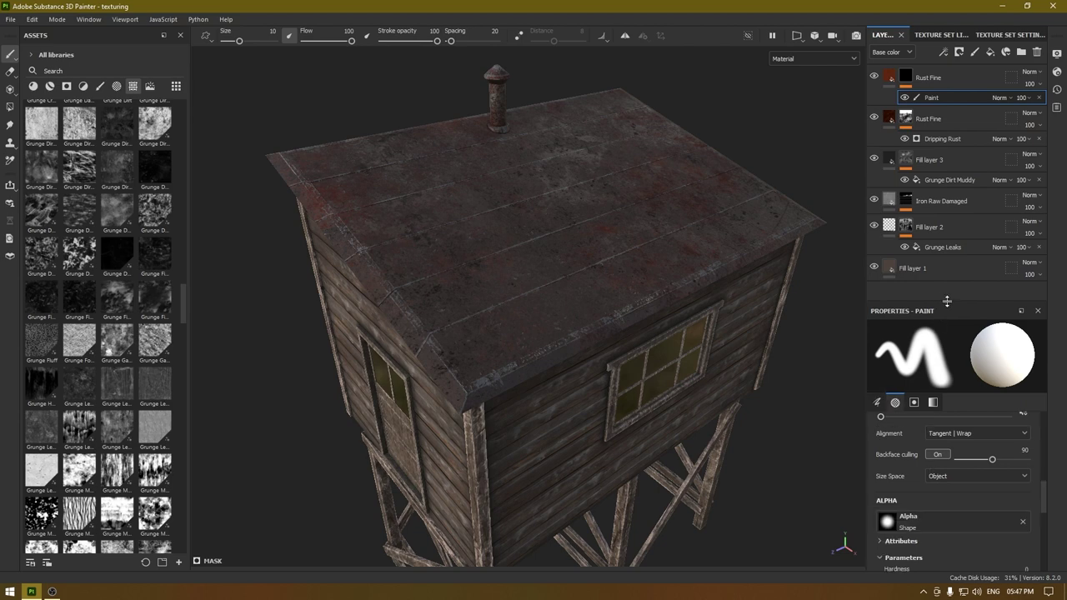
{"action": "left_click_drag", "start_coordinate": [946, 301], "coordinate": [947, 245]}
{"action": "scroll", "coordinate": [937, 441], "scroll_direction": "down", "scroll_amount": 4}
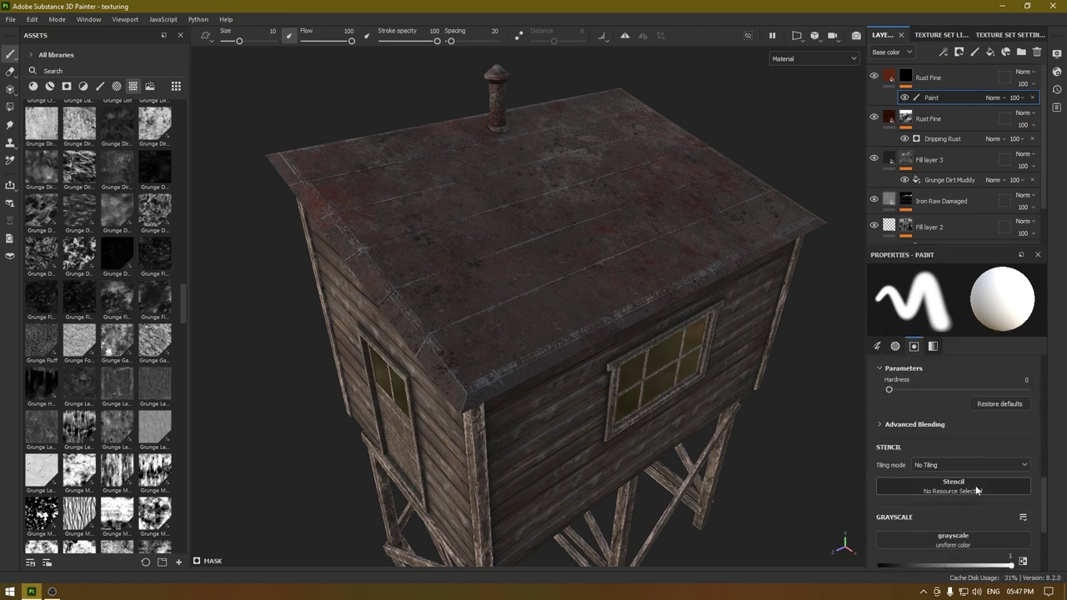
{"action": "left_click_drag", "start_coordinate": [81, 429], "coordinate": [949, 486]}
{"action": "left_click_drag", "start_coordinate": [588, 220], "coordinate": [451, 310], "text": "alt"}
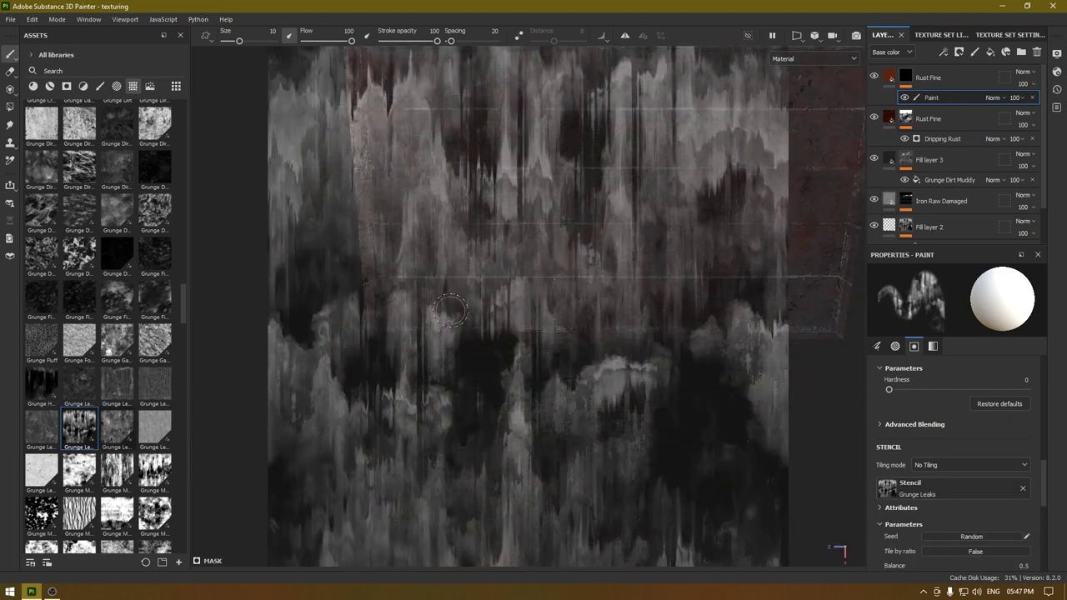
- Show the 3D and 2D views side by side for painting the roof's rust mask
{"action": "middle_click_drag", "start_coordinate": [528, 222], "coordinate": [512, 276], "text": "alt"}
{"action": "left_click", "coordinate": [796, 42]}
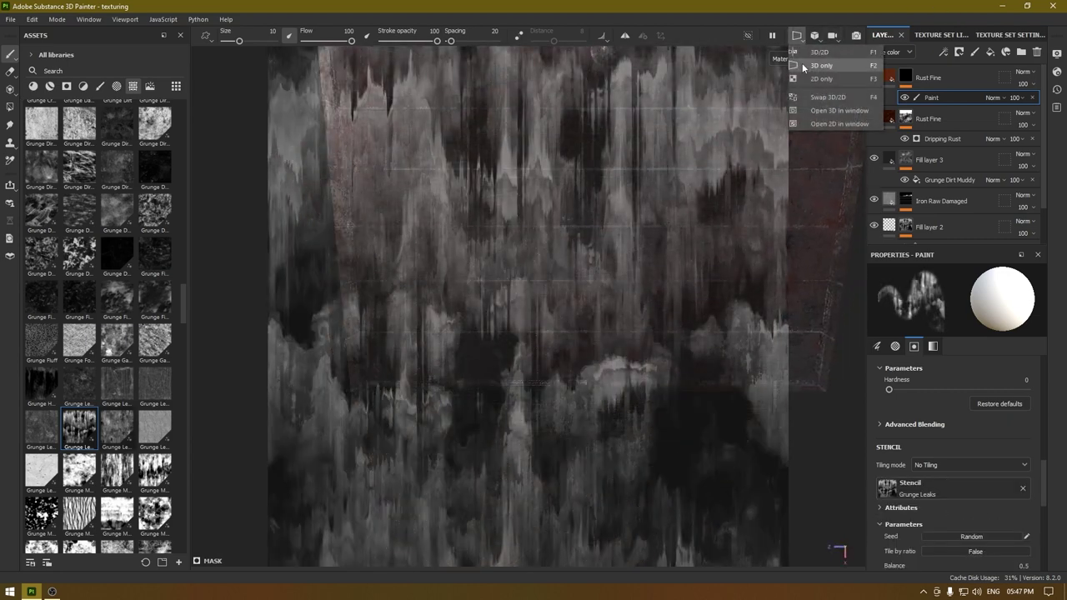
{"action": "left_click", "coordinate": [810, 65]}
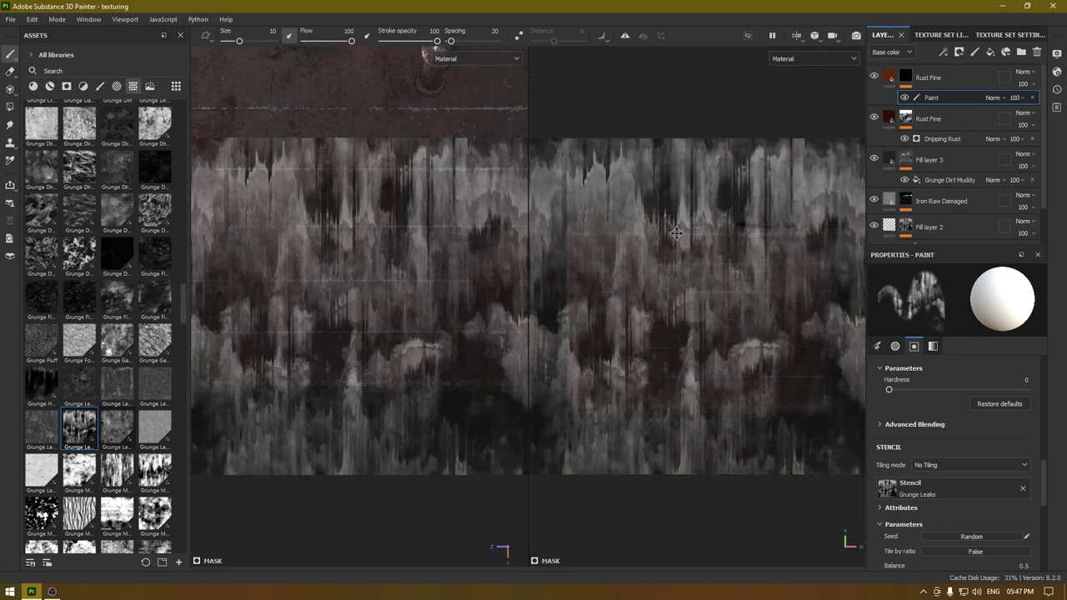
- Scale the Grunge Leaks stencil and align the 2D view so the stencil covers the roof's whole UV shell
{"action": "key", "text": "s"}
{"action": "right_click_drag", "start_coordinate": [655, 271], "coordinate": [661, 224]}
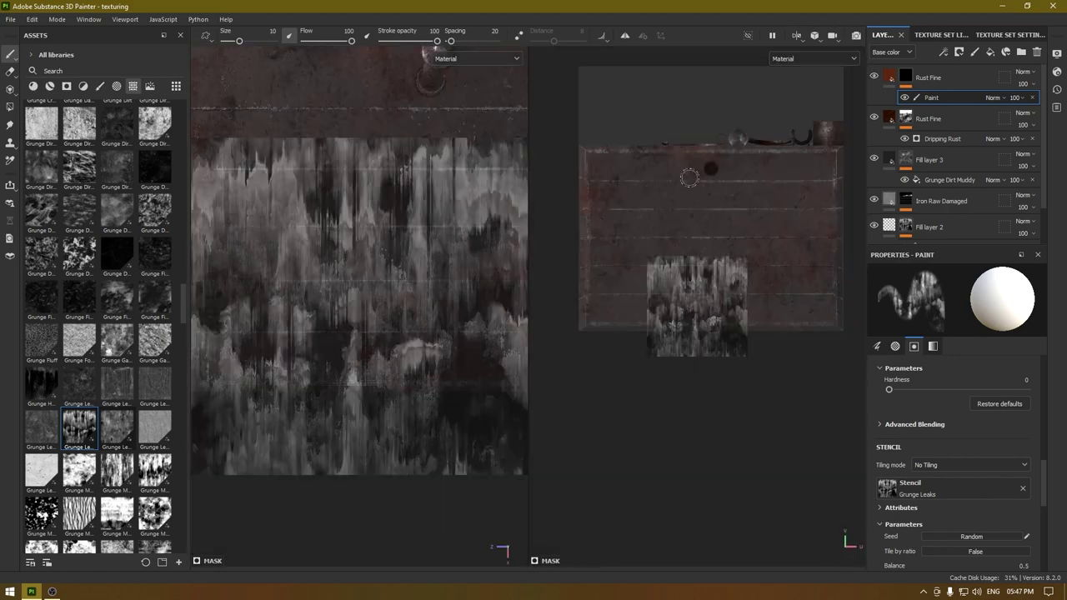
{"action": "right_click_drag", "start_coordinate": [690, 178], "coordinate": [700, 181], "text": "alt"}
{"action": "middle_click_drag", "start_coordinate": [721, 180], "coordinate": [754, 177], "text": "alt"}
{"action": "right_click_drag", "start_coordinate": [754, 177], "coordinate": [756, 121], "text": "alt"}
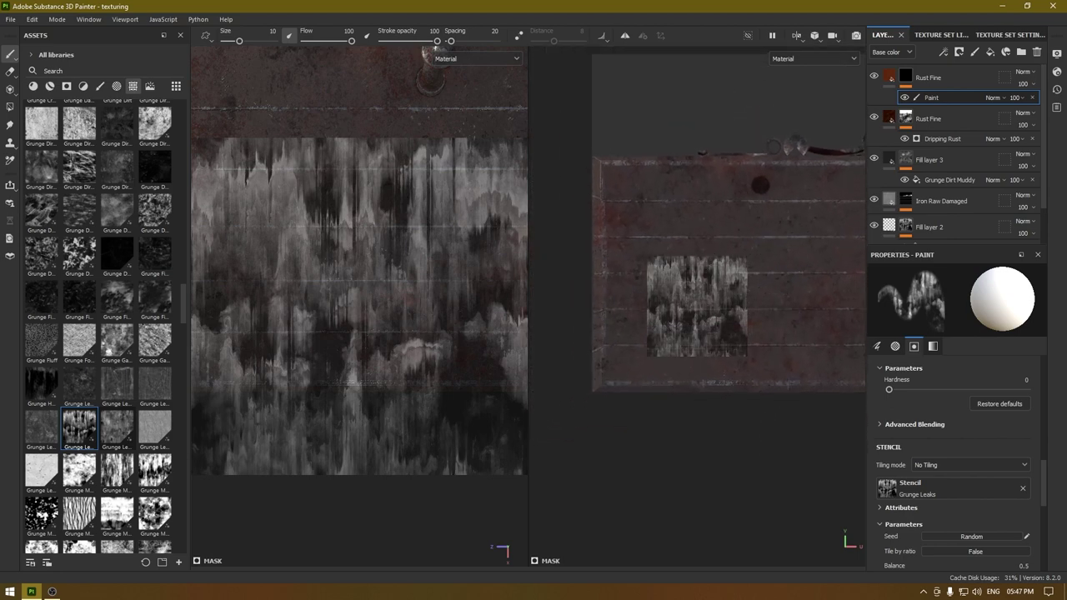
{"action": "scroll", "coordinate": [703, 226], "scroll_direction": "down", "scroll_amount": 2}
{"action": "key", "text": "s"}
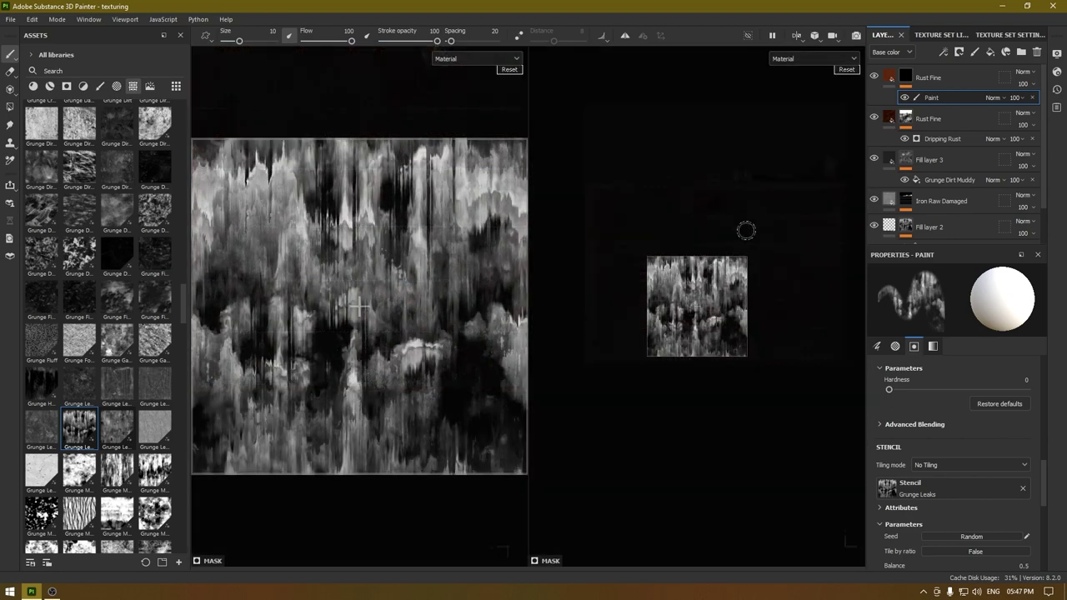
{"action": "right_click_drag", "start_coordinate": [745, 230], "coordinate": [766, 292]}
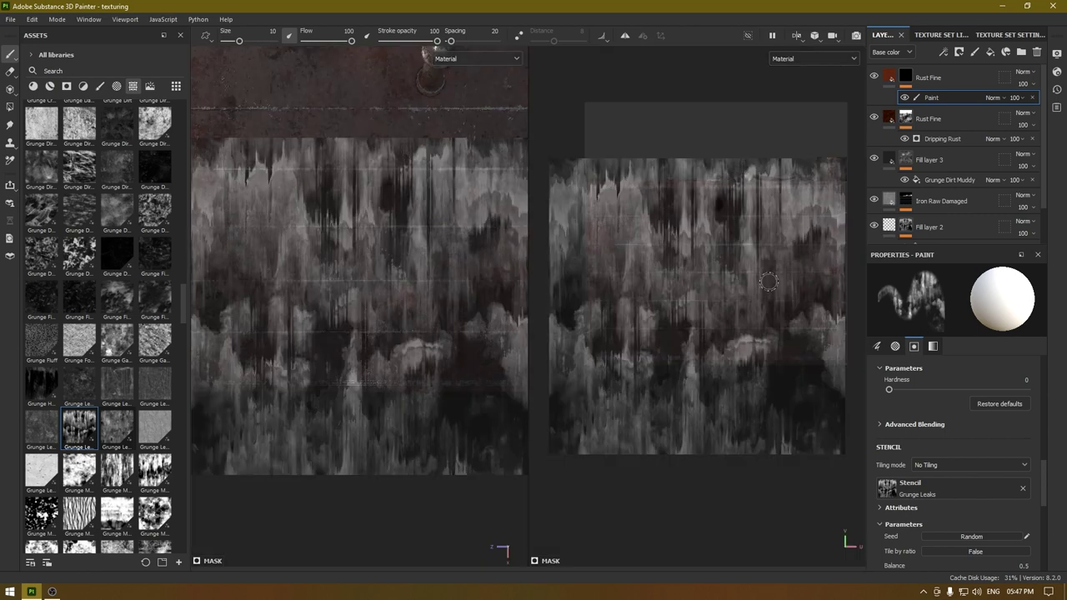
{"action": "middle_click_drag", "start_coordinate": [754, 254], "coordinate": [737, 233], "text": "alt"}
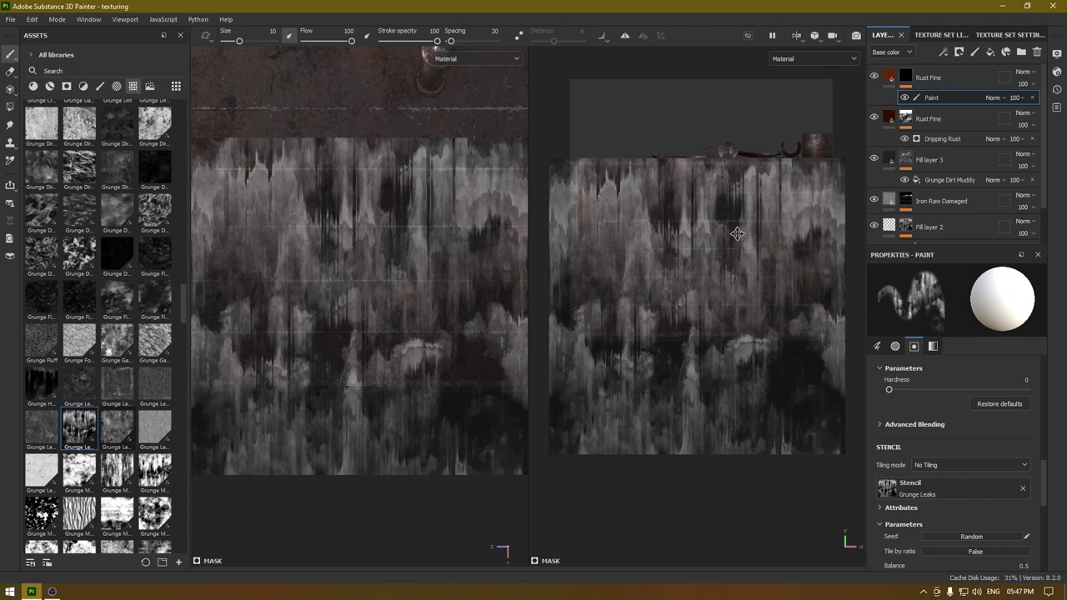
- Enlarge the brush to about 45, paint leak-shaped rust across the roof through the stencil, and remove the stencil from the brush
{"action": "key", "text": "bracketright"}
{"action": "key", "text": "bracketright"}
{"action": "key", "text": "bracketright"}
{"action": "key", "text": "bracketright"}
{"action": "key", "text": "bracketright"}
{"action": "key", "text": "bracketright"}
{"action": "key", "text": "bracketright"}
{"action": "key", "text": "bracketright"}
{"action": "key", "text": "bracketright"}
{"action": "key", "text": "bracketright"}
{"action": "key", "text": "bracketright"}
{"action": "key", "text": "bracketright"}
{"action": "key", "text": "bracketright"}
{"action": "key", "text": "bracketright"}
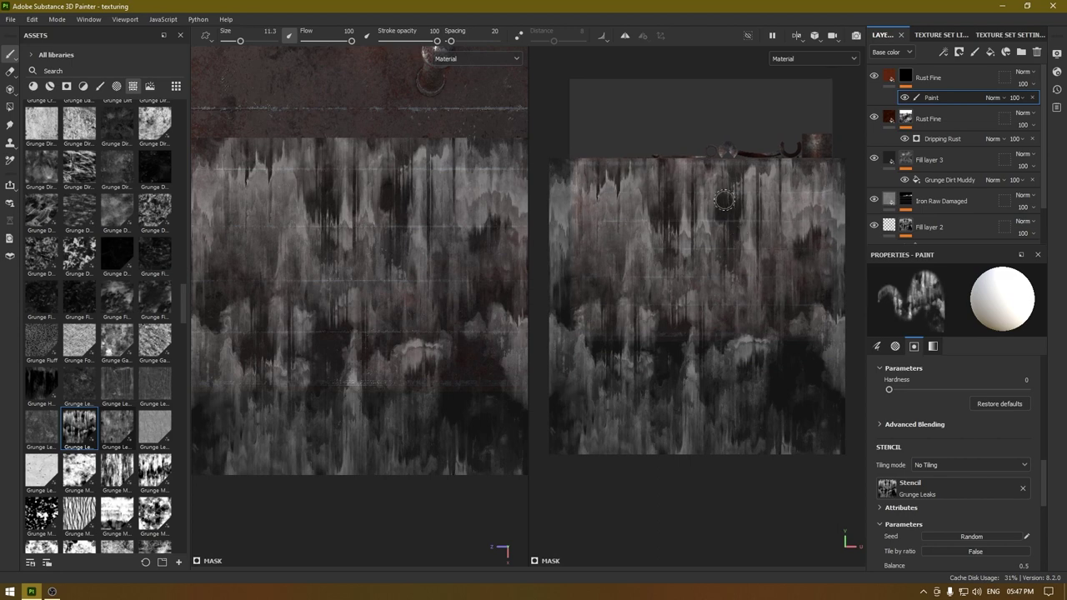
{"action": "key", "text": "bracketright"}
{"action": "key", "text": "bracketright"}
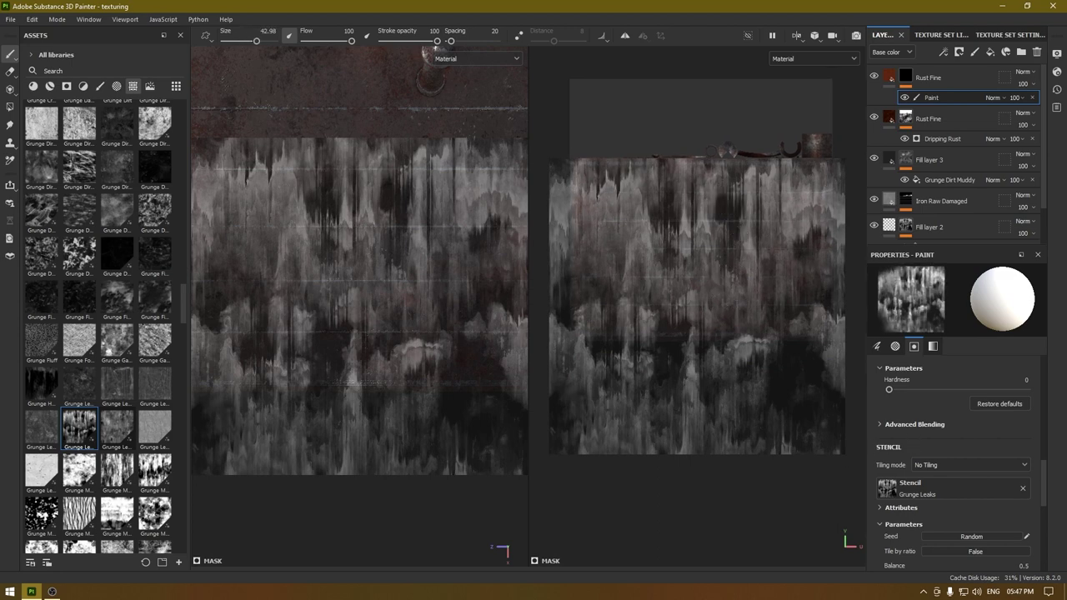
{"action": "mouse_move", "coordinate": [589, 180]}
{"action": "left_mouse_down"}
{"action": "mouse_move", "coordinate": [586, 196]}
{"action": "mouse_move", "coordinate": [658, 188]}
{"action": "left_mouse_up"}
{"action": "mouse_move", "coordinate": [441, 83]}
{"action": "left_mouse_down", "text": "alt"}
{"action": "mouse_move", "coordinate": [393, 117]}
{"action": "mouse_move", "coordinate": [369, 84]}
{"action": "mouse_move", "coordinate": [375, 90]}
{"action": "left_mouse_up", "text": "alt"}
{"action": "left_click_drag", "start_coordinate": [688, 190], "coordinate": [819, 186]}
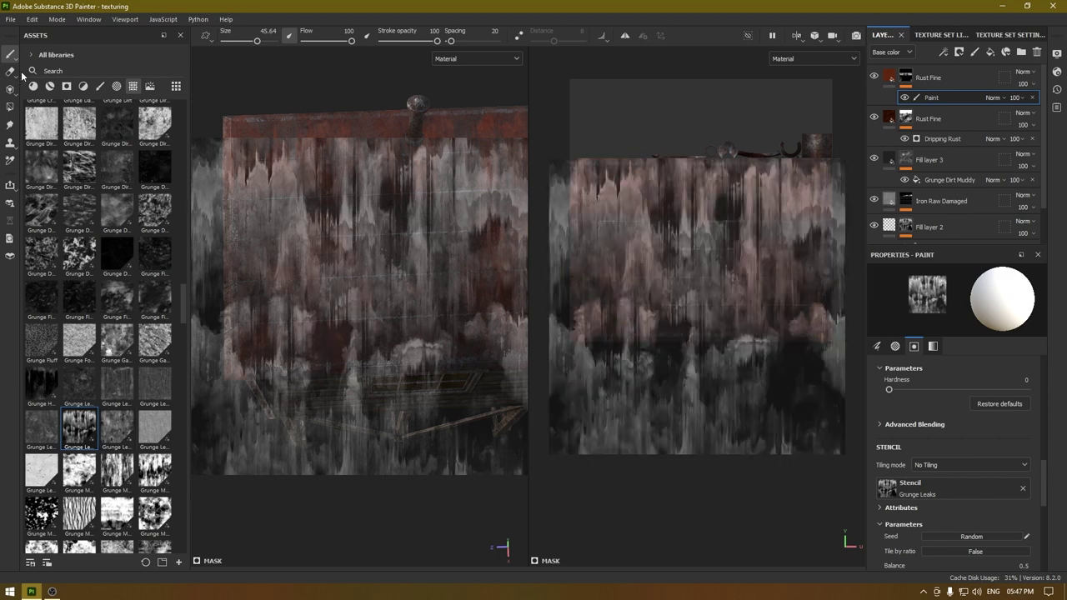
{"action": "left_click", "coordinate": [1023, 488]}
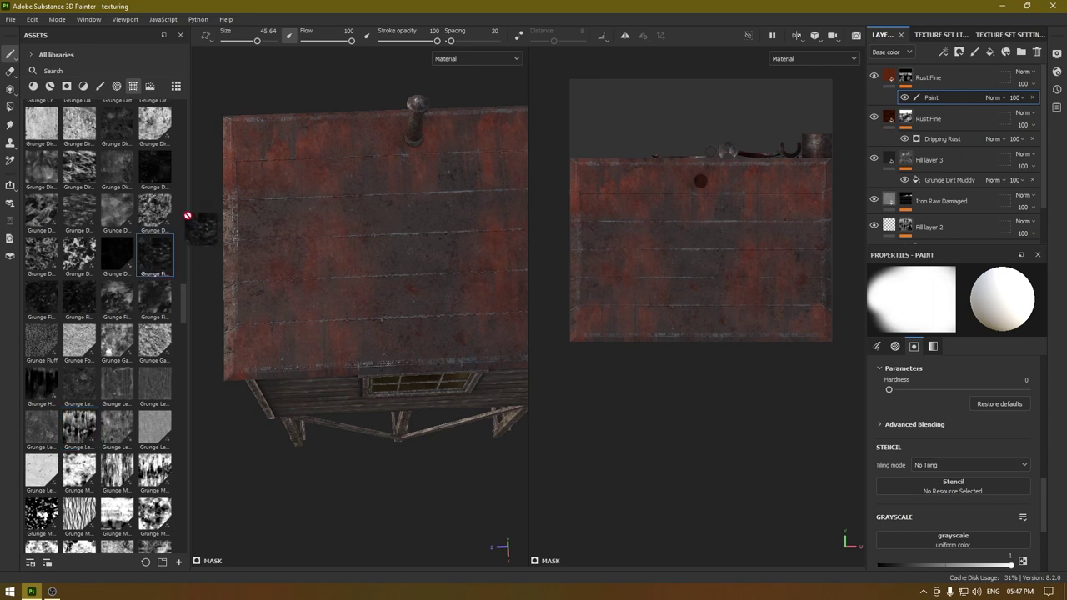
{"action": "mouse_move", "coordinate": [250, 239]}
{"action": "left_mouse_down", "text": "alt"}
{"action": "mouse_move", "coordinate": [361, 196]}
{"action": "mouse_move", "coordinate": [430, 185]}
{"action": "left_mouse_up", "text": "alt"}
- Darken the upper Rust Fine layer's Rust Color to an HSV value of 0.285
{"action": "left_click", "coordinate": [888, 78]}
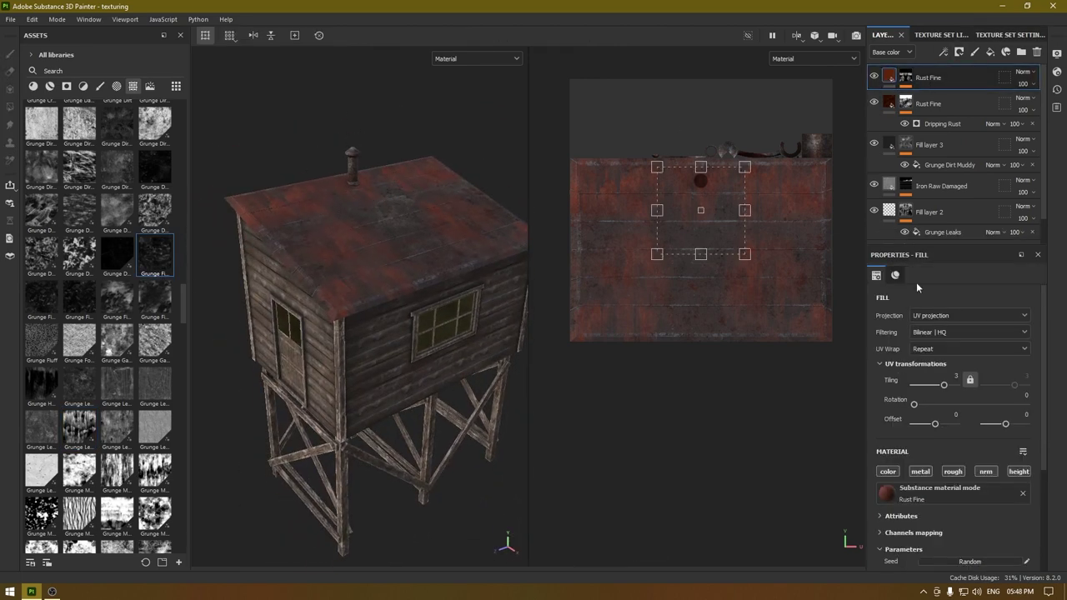
{"action": "scroll", "coordinate": [936, 383], "scroll_direction": "down", "scroll_amount": 3}
{"action": "left_click", "coordinate": [962, 446]}
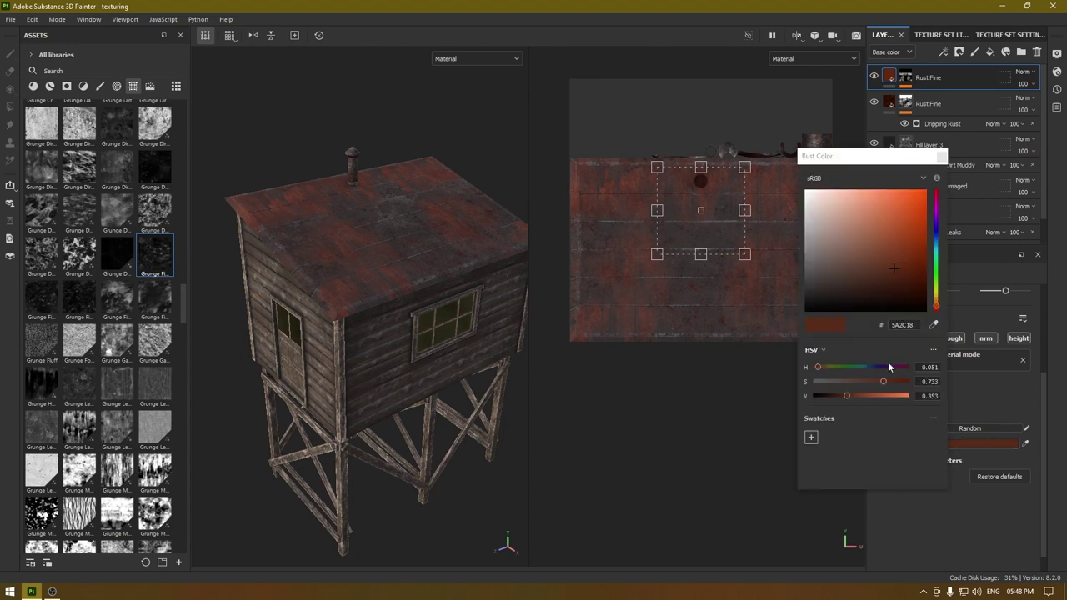
{"action": "left_click_drag", "start_coordinate": [842, 401], "coordinate": [840, 402]}
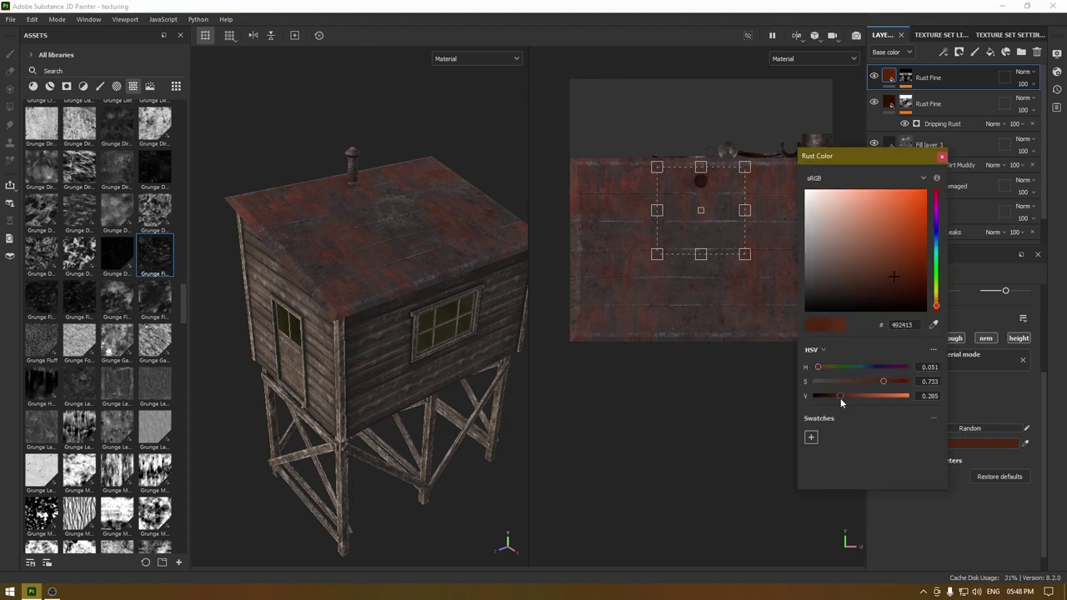
{"action": "left_click", "coordinate": [941, 157]}
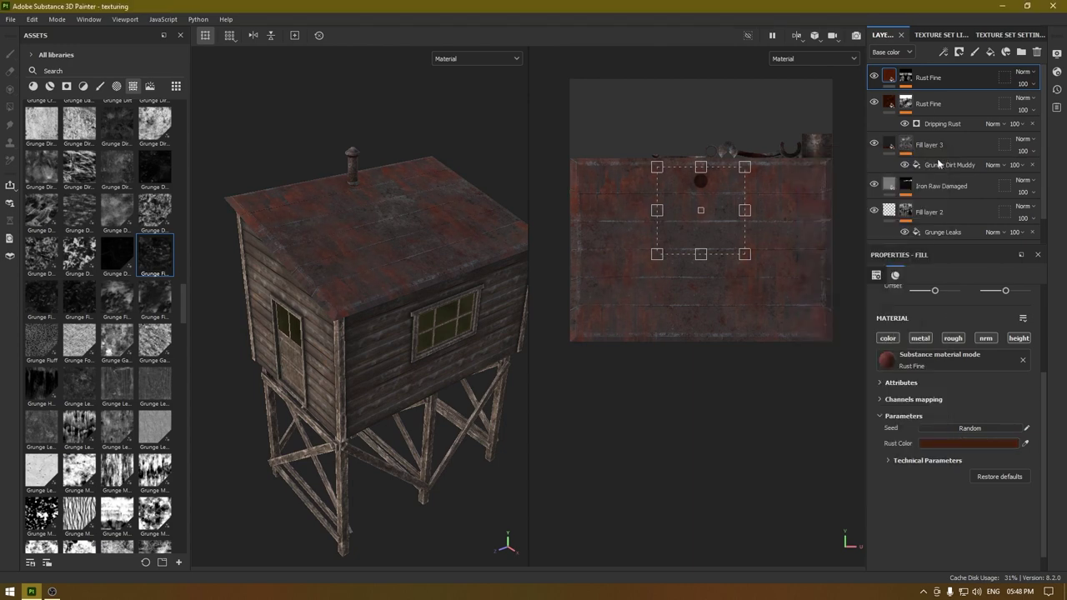
- Examine the rusted roof and cabin from several angles and distances
{"action": "left_click_drag", "start_coordinate": [381, 225], "coordinate": [270, 238], "text": "alt"}
{"action": "scroll", "coordinate": [395, 316], "scroll_direction": "up", "scroll_amount": 2}
{"action": "left_click_drag", "start_coordinate": [395, 317], "coordinate": [367, 229], "text": "alt"}
{"action": "scroll", "coordinate": [378, 209], "scroll_direction": "down", "scroll_amount": 2}
{"action": "scroll", "coordinate": [367, 229], "scroll_direction": "up", "scroll_amount": 4}
{"action": "left_click_drag", "start_coordinate": [385, 375], "coordinate": [421, 268], "text": "alt"}
{"action": "scroll", "coordinate": [416, 461], "scroll_direction": "down", "scroll_amount": 2}
{"action": "scroll", "coordinate": [458, 273], "scroll_direction": "up", "scroll_amount": 2}
{"action": "right_click_drag", "start_coordinate": [422, 268], "coordinate": [385, 188], "text": "alt"}
{"action": "left_click_drag", "start_coordinate": [386, 188], "coordinate": [360, 300], "text": "alt"}
{"action": "right_click_drag", "start_coordinate": [360, 300], "coordinate": [412, 318], "text": "alt"}
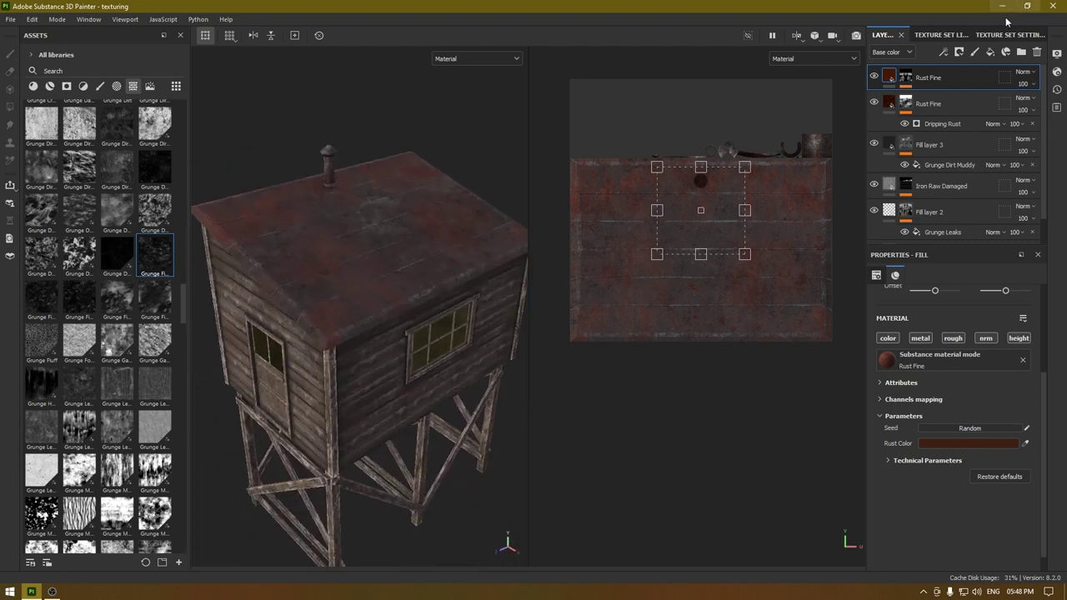
- Add a fill layer at the top of the stack with a black mask and a fill effect on that mask
{"action": "left_click", "coordinate": [990, 52]}
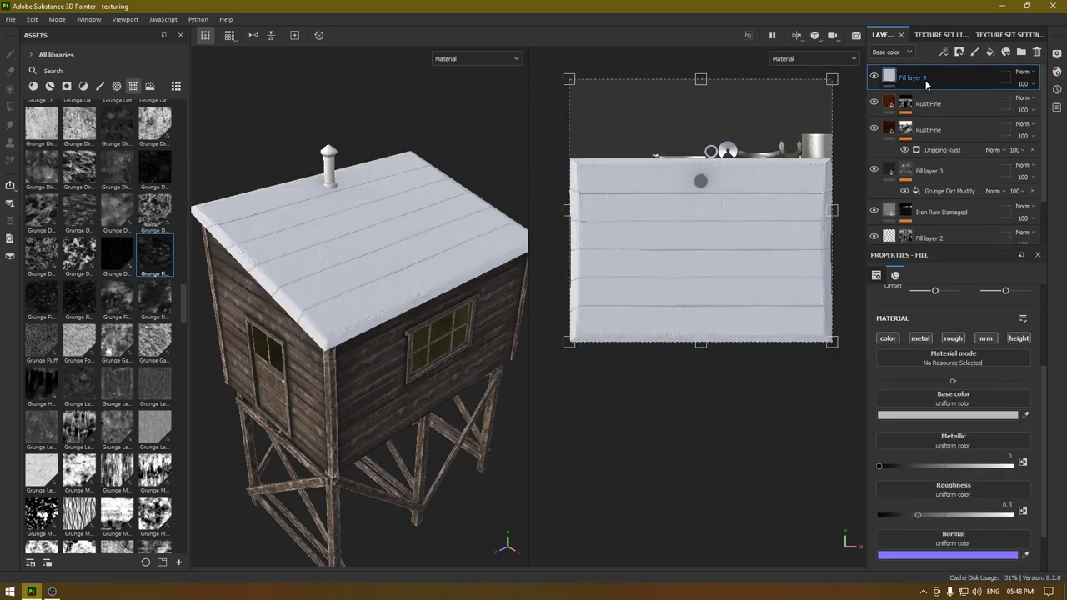
{"action": "right_click", "coordinate": [927, 77]}
{"action": "left_click", "coordinate": [932, 90]}
{"action": "right_click", "coordinate": [905, 77]}
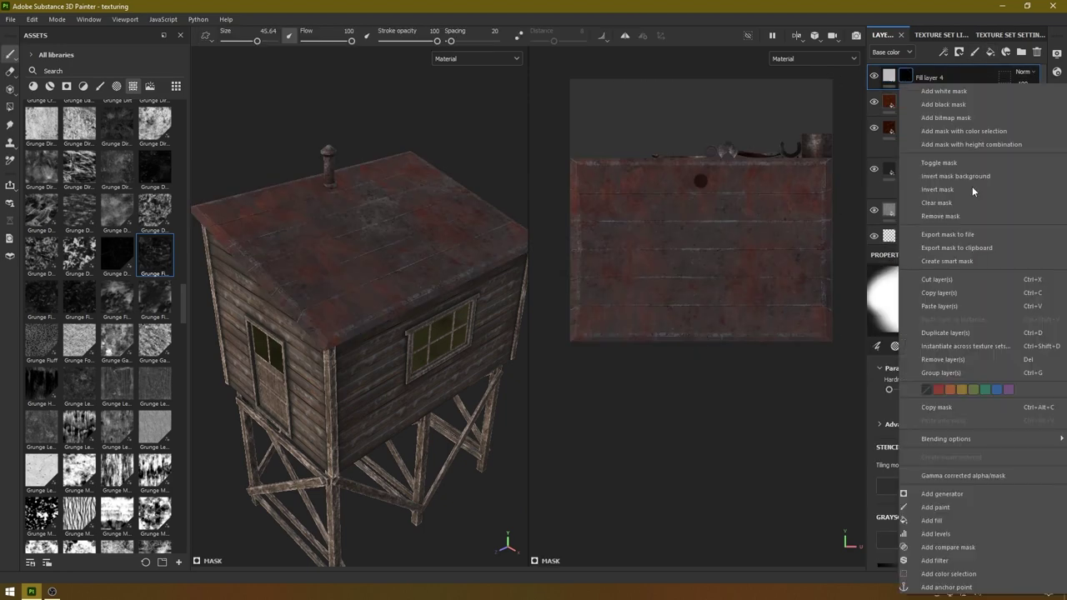
{"action": "left_click", "coordinate": [933, 520]}
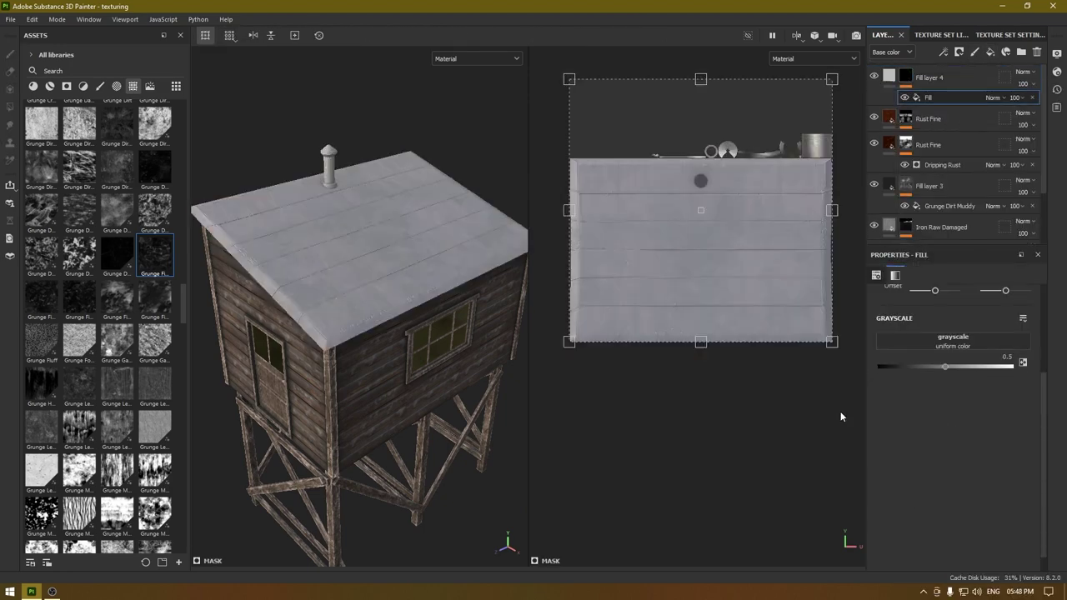
- Search the textures for "scrat" and assign Grunge Scratches Rough to the mask's fill effect
{"action": "left_click", "coordinate": [950, 342]}
{"action": "left_click", "coordinate": [80, 72]}
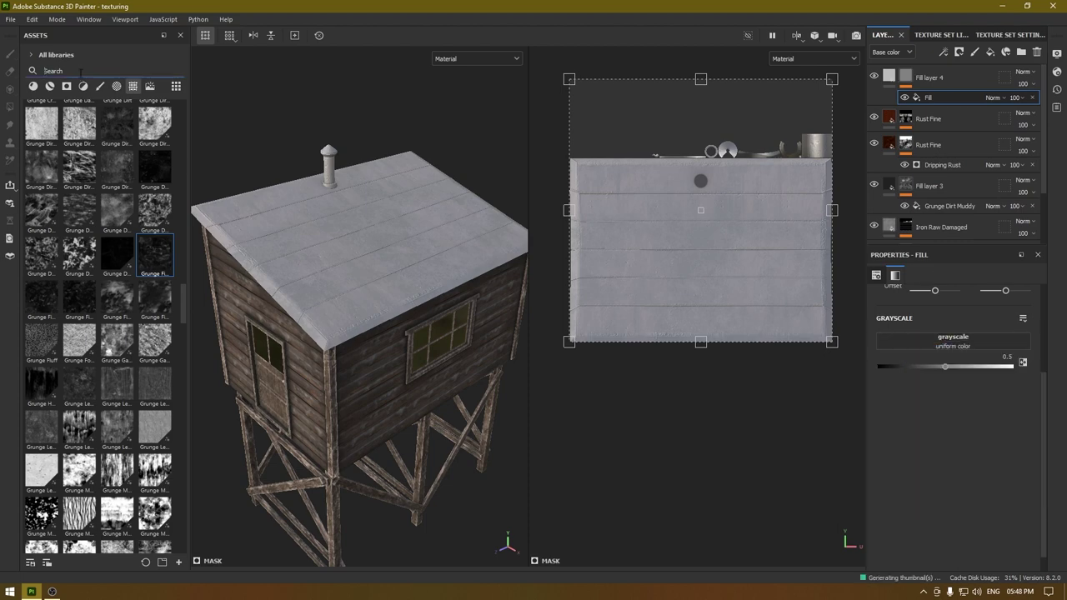
{"action": "type", "text": "scrat"}
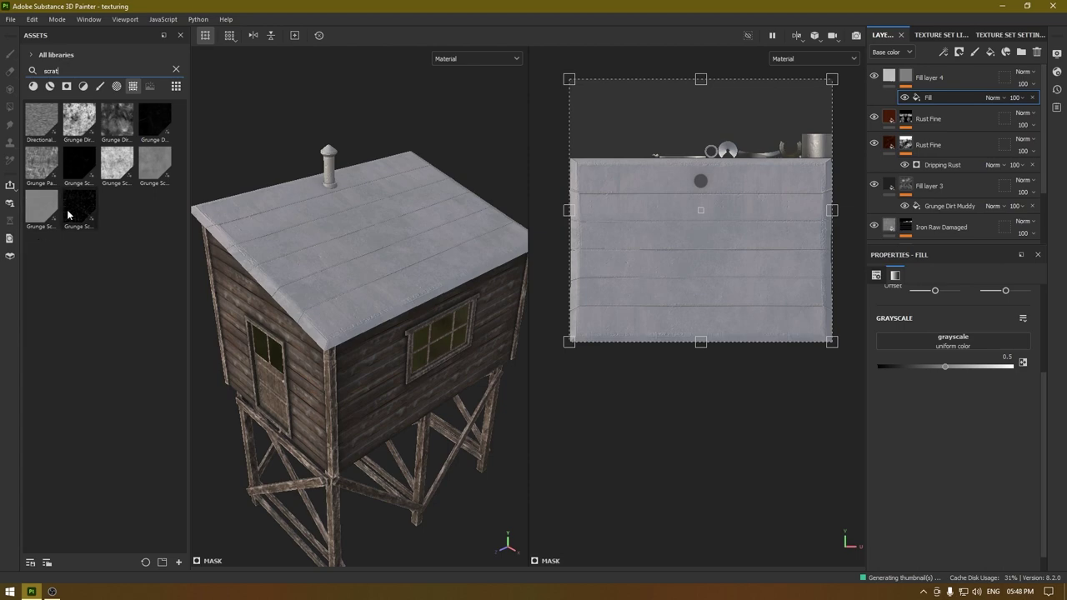
{"action": "left_click_drag", "start_coordinate": [79, 208], "coordinate": [927, 345]}
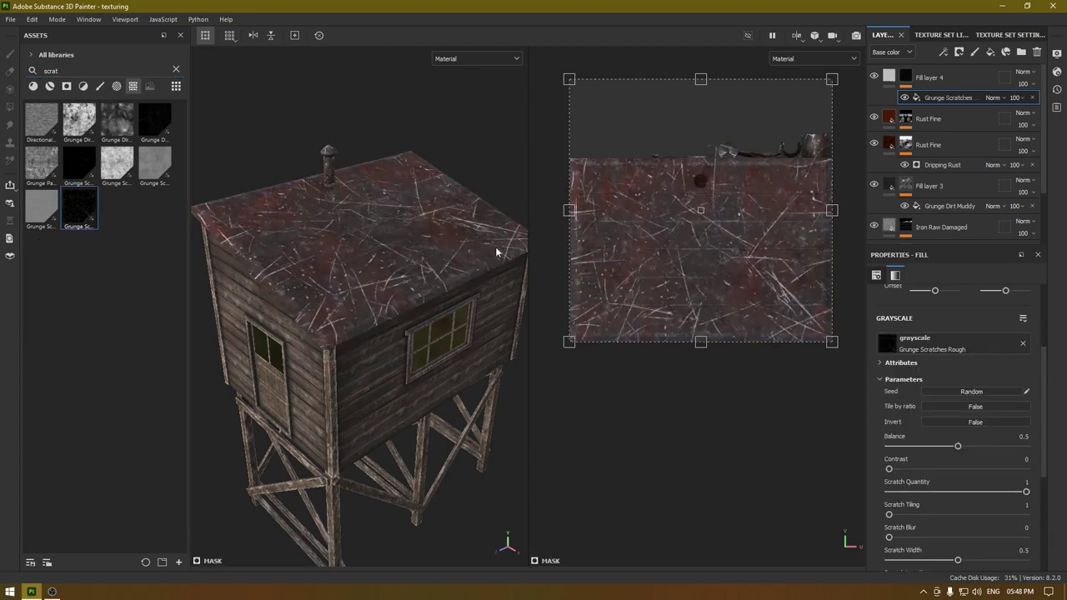
- Set the scratch fill layer's Height to -0.35 so the scratches cut into the roof
{"action": "left_click", "coordinate": [889, 76]}
{"action": "scroll", "coordinate": [1000, 391], "scroll_direction": "down", "scroll_amount": 1}
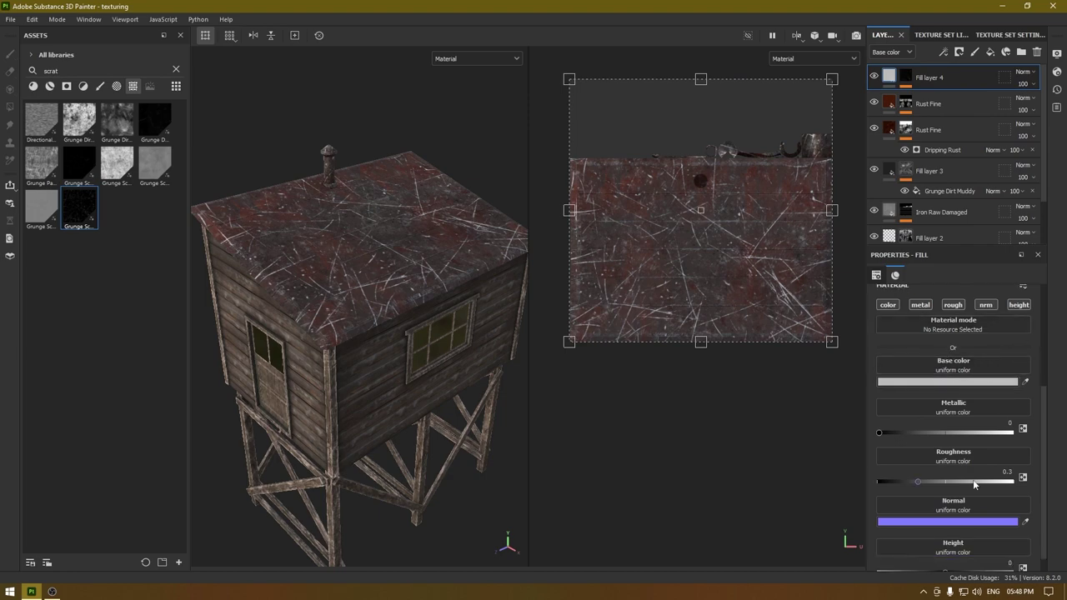
{"action": "scroll", "coordinate": [972, 479], "scroll_direction": "down", "scroll_amount": 1}
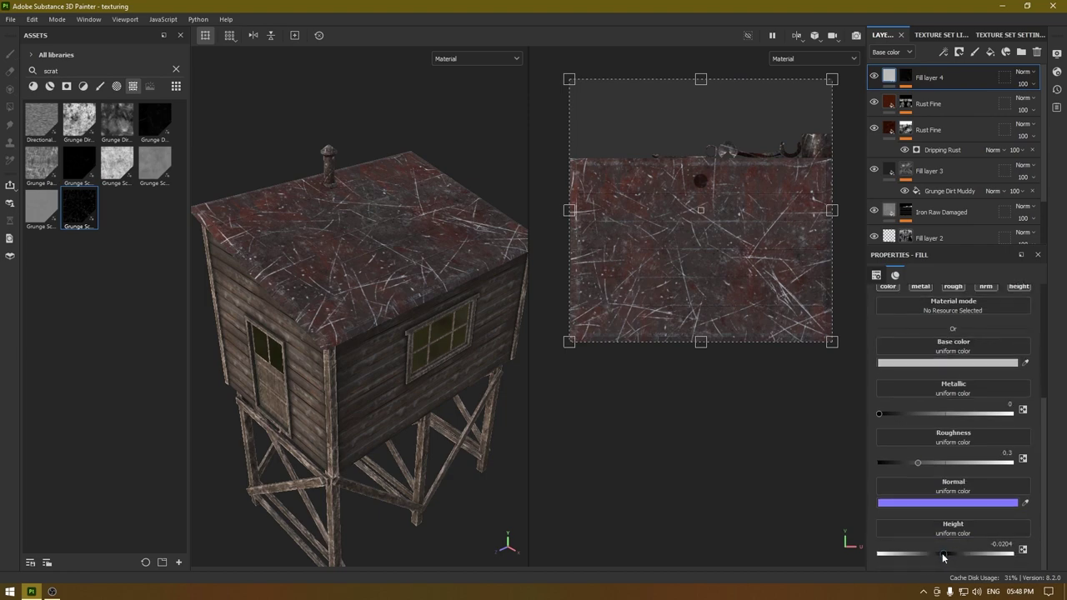
{"action": "right_click_drag", "start_coordinate": [362, 274], "coordinate": [481, 536], "text": "alt"}
{"action": "left_click_drag", "start_coordinate": [375, 345], "coordinate": [393, 210], "text": "alt"}
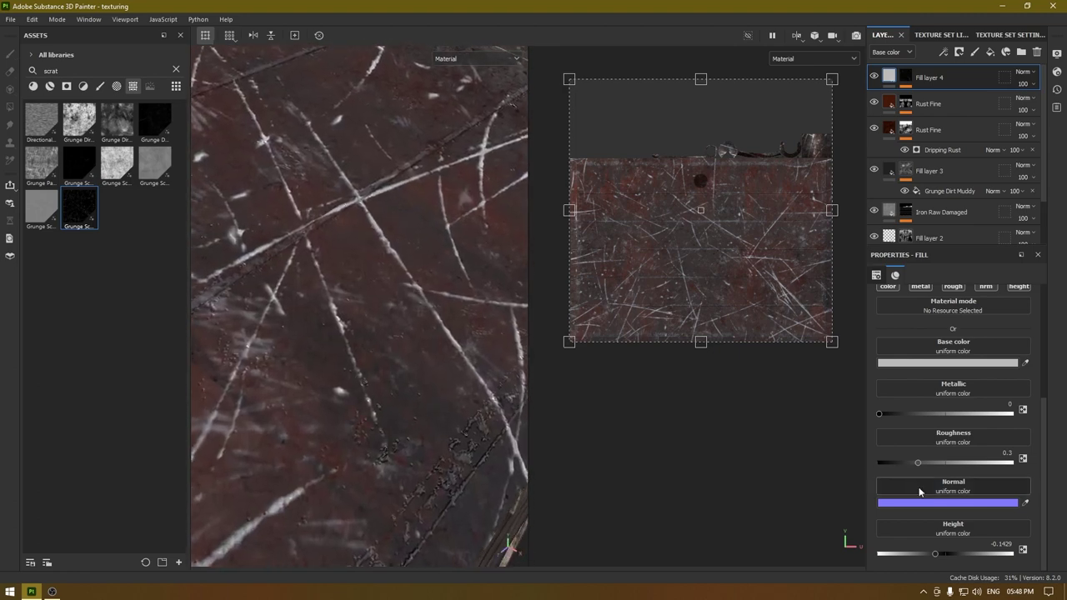
{"action": "left_click_drag", "start_coordinate": [934, 553], "coordinate": [914, 566]}
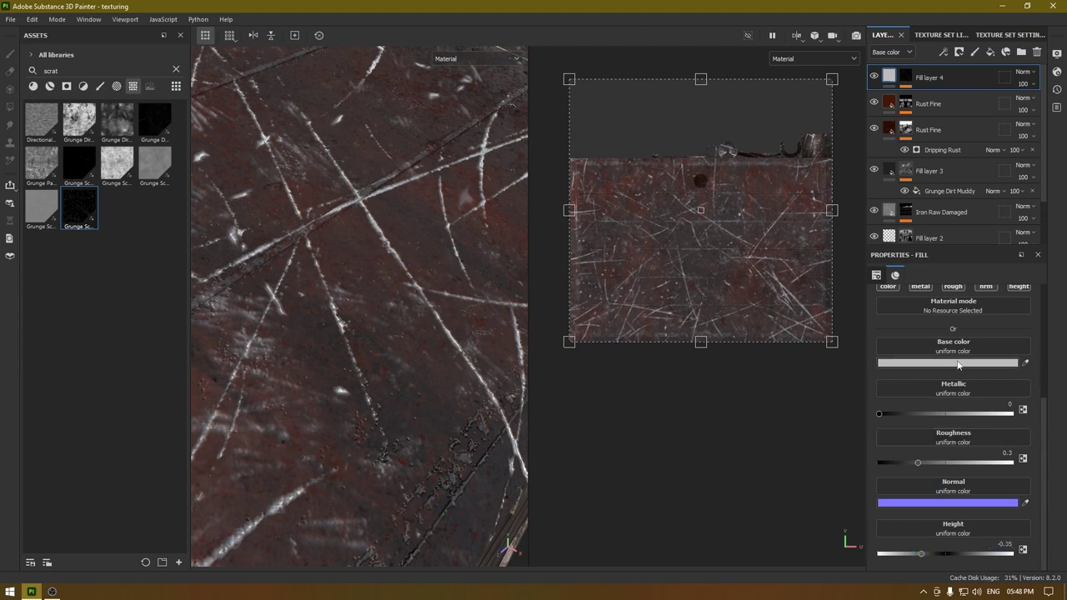
- Darken the scratch layer's base color to grey 575757 and set its Roughness to 0.7429
{"action": "scroll", "coordinate": [929, 367], "scroll_direction": "up", "scroll_amount": 2}
{"action": "left_click", "coordinate": [923, 430]}
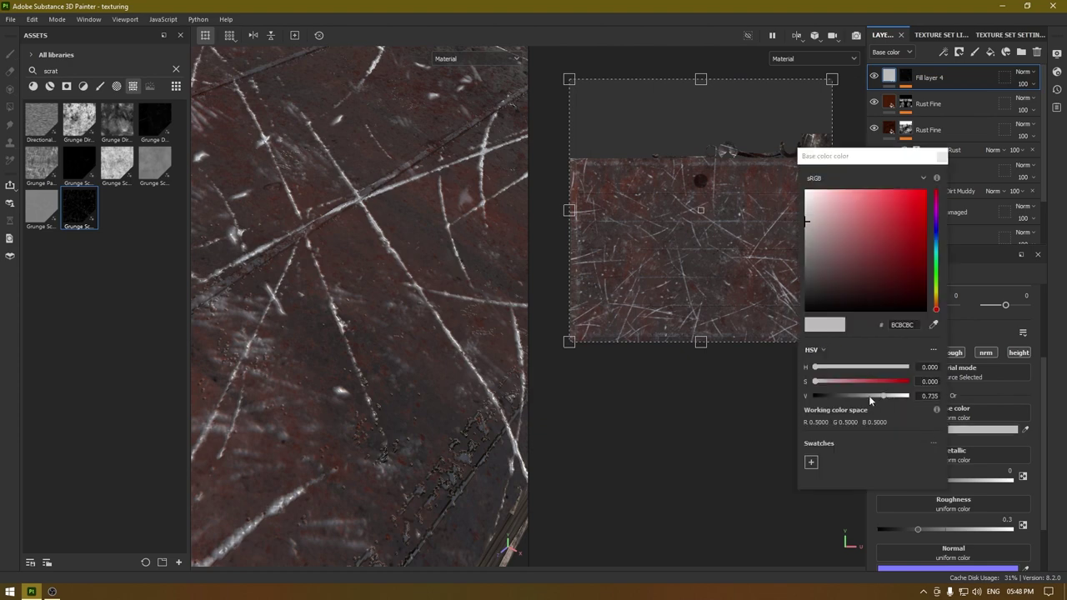
{"action": "left_click_drag", "start_coordinate": [841, 405], "coordinate": [853, 388]}
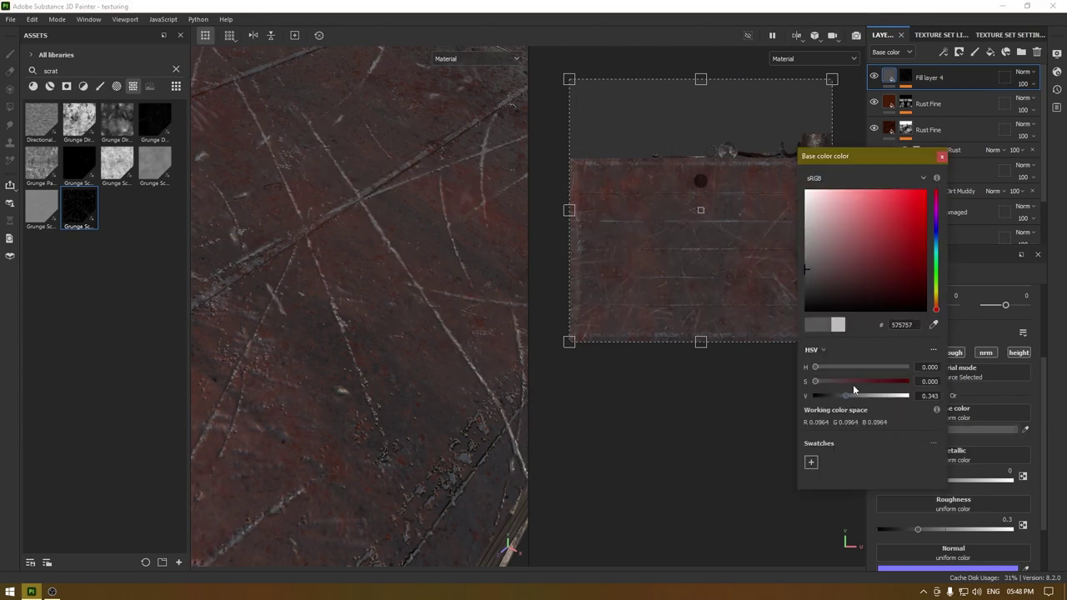
{"action": "left_click", "coordinate": [943, 156]}
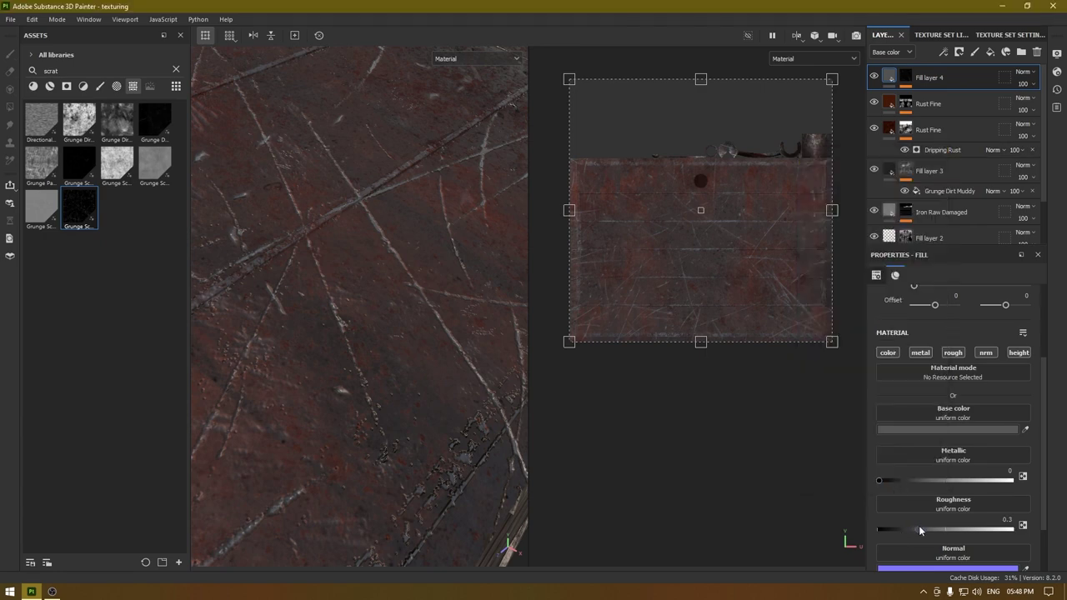
{"action": "left_click_drag", "start_coordinate": [979, 549], "coordinate": [977, 549]}
{"action": "right_click_drag", "start_coordinate": [317, 310], "coordinate": [252, 1], "text": "alt"}
{"action": "left_click_drag", "start_coordinate": [355, 350], "coordinate": [399, 358], "text": "alt"}
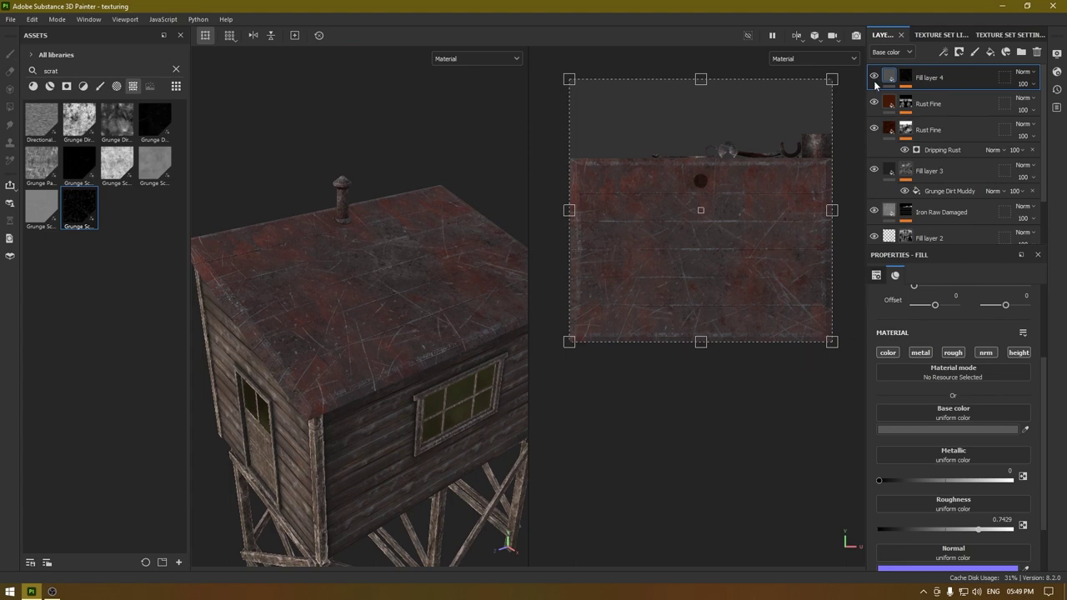
- In the Grunge Scratches mask fill, set Balance to 0.68, Scratch Quantity to 0.47 and Scratch Length to 0.79
{"action": "left_click", "coordinate": [905, 77]}
{"action": "left_click", "coordinate": [934, 98]}
{"action": "scroll", "coordinate": [941, 521], "scroll_direction": "down", "scroll_amount": 2}
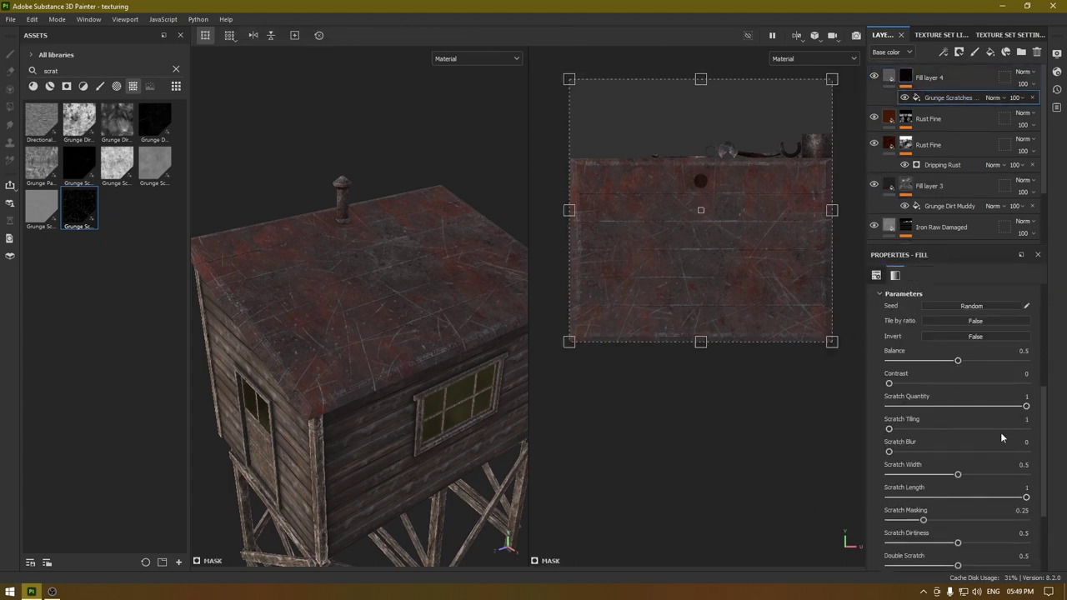
{"action": "left_click_drag", "start_coordinate": [1004, 411], "coordinate": [955, 423]}
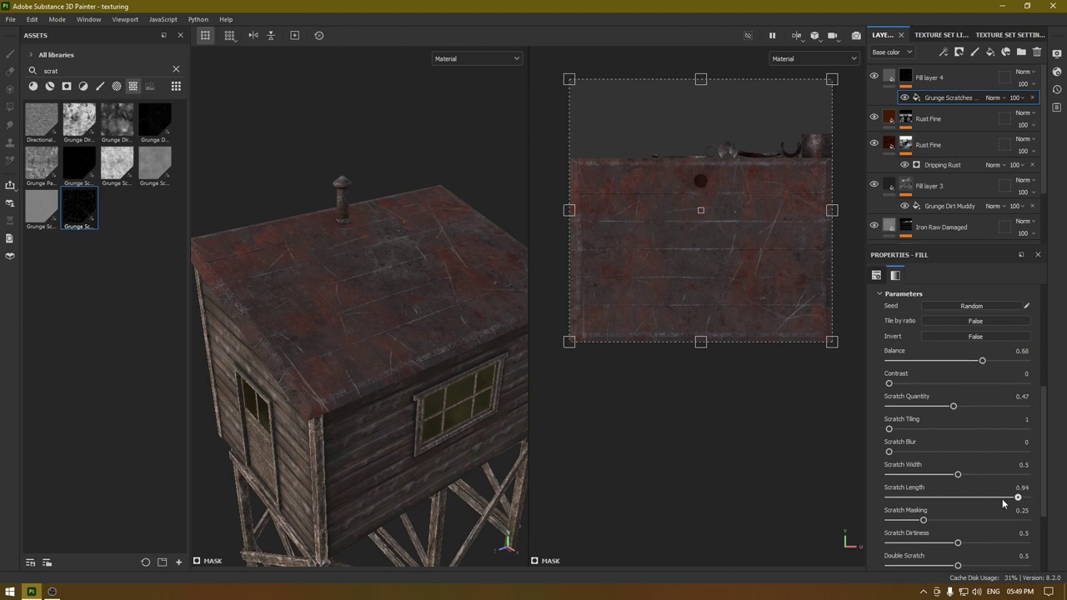
{"action": "left_click_drag", "start_coordinate": [1002, 503], "coordinate": [974, 501]}
{"action": "scroll", "coordinate": [954, 547], "scroll_direction": "down", "scroll_amount": 1}
{"action": "scroll", "coordinate": [955, 544], "scroll_direction": "up", "scroll_amount": 1}
{"action": "scroll", "coordinate": [453, 252], "scroll_direction": "down", "scroll_amount": 2}
{"action": "mouse_move", "coordinate": [453, 252]}
{"action": "left_mouse_down", "text": "alt"}
{"action": "mouse_move", "coordinate": [443, 248]}
{"action": "mouse_move", "coordinate": [474, 414]}
{"action": "mouse_move", "coordinate": [464, 286]}
{"action": "mouse_move", "coordinate": [443, 288]}
{"action": "mouse_move", "coordinate": [466, 250]}
{"action": "left_mouse_up", "text": "alt"}
{"action": "scroll", "coordinate": [442, 247], "scroll_direction": "up", "scroll_amount": 3}
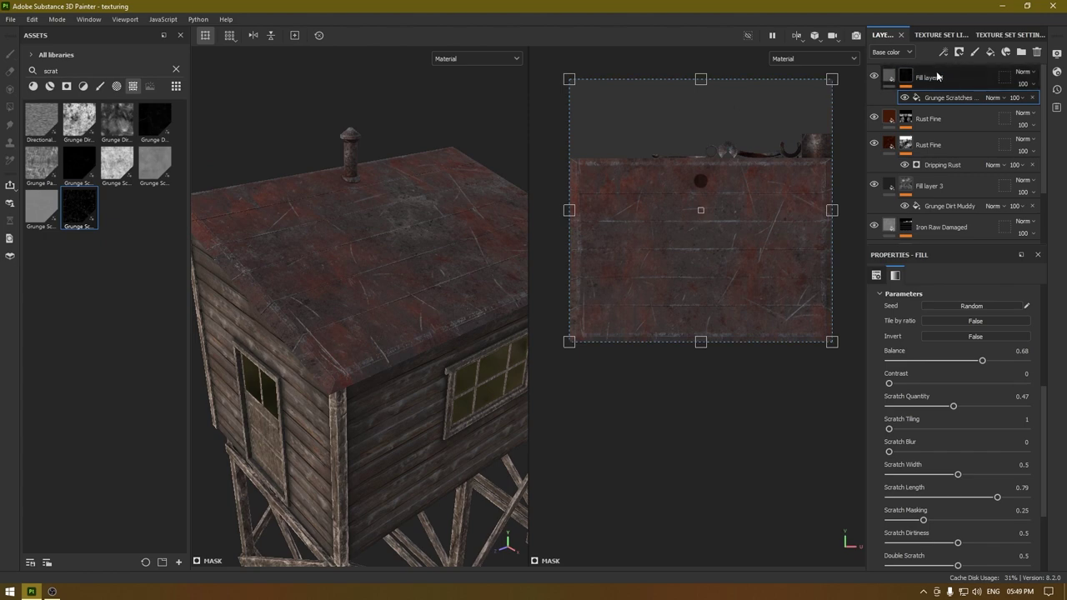
- Duplicate the roof scratch layer and set the copy's Grunge Scratches Balance to 0.44 and Scratch Quantity to 0.73
{"action": "left_click", "coordinate": [936, 77]}
{"action": "key", "text": "ctrl+d"}
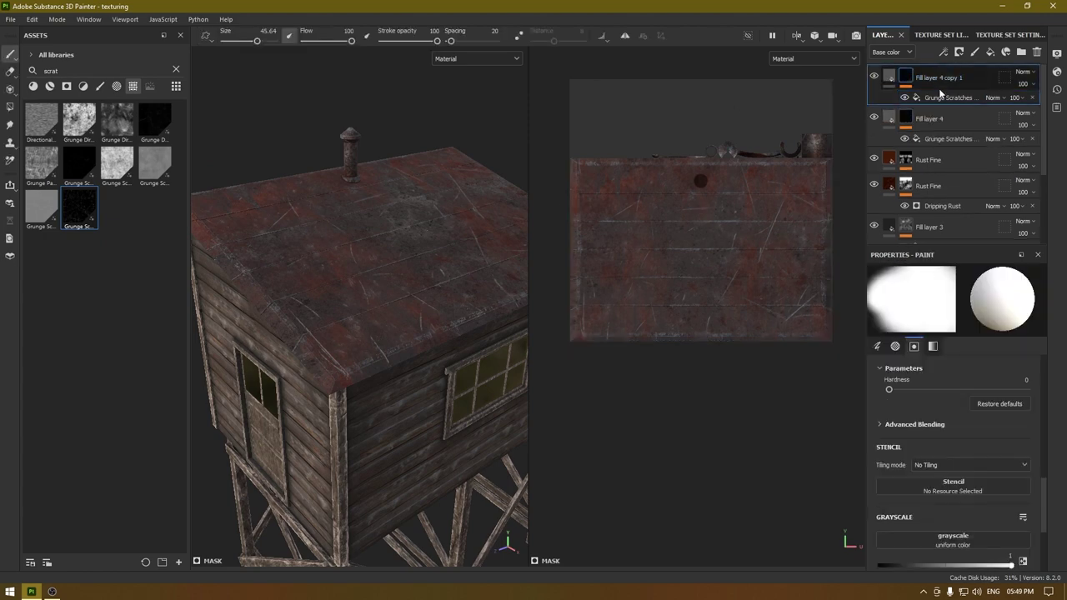
{"action": "left_click", "coordinate": [946, 98]}
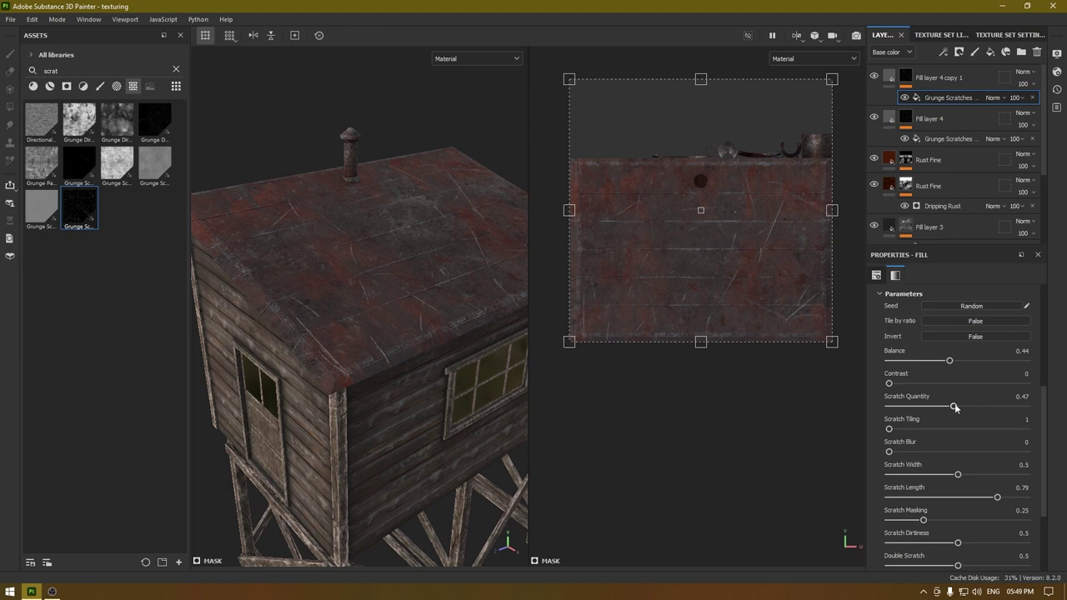
{"action": "left_click_drag", "start_coordinate": [954, 407], "coordinate": [989, 409]}
{"action": "left_click_drag", "start_coordinate": [463, 262], "coordinate": [450, 300], "text": "alt"}
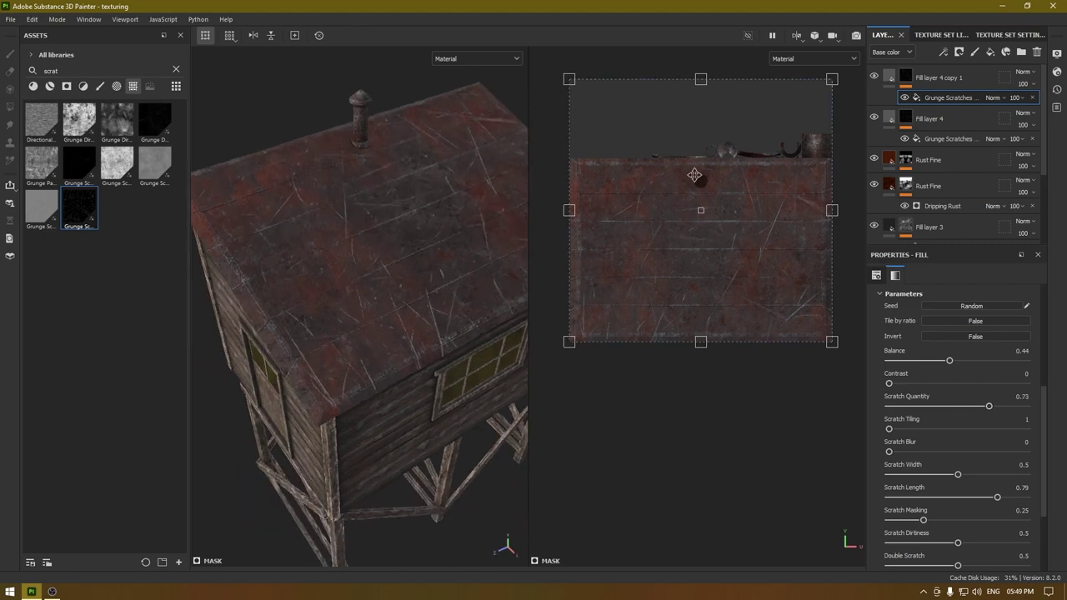
- Add a Blur Slope filter above the grunge fill in the copied layer's mask, and hide the original Fill layer 4
{"action": "right_click", "coordinate": [944, 99]}
{"action": "left_click", "coordinate": [969, 313]}
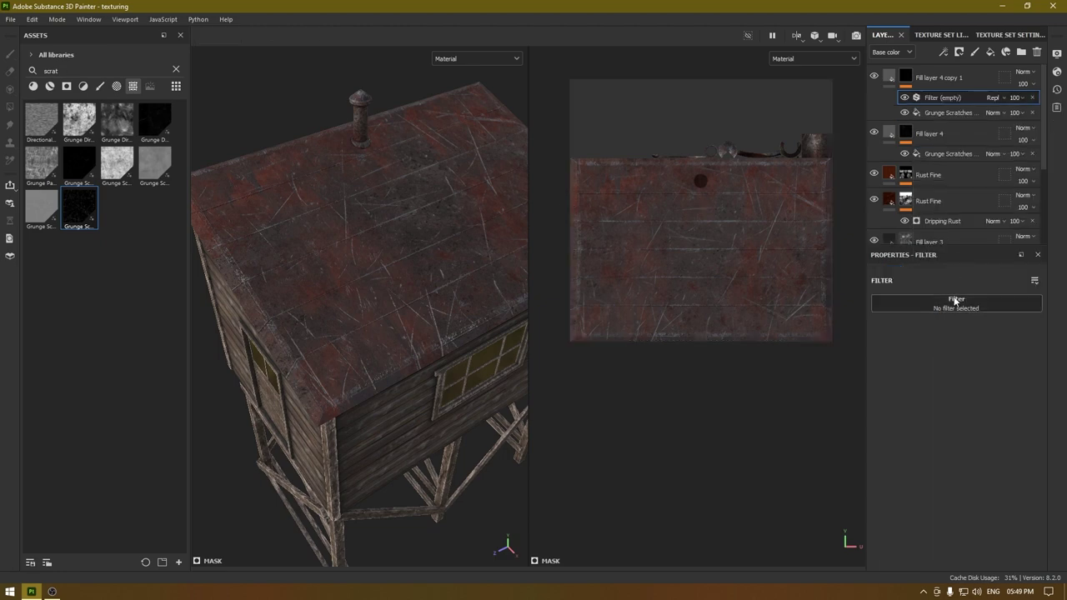
{"action": "left_click", "coordinate": [956, 302]}
{"action": "type", "text": "ur"}
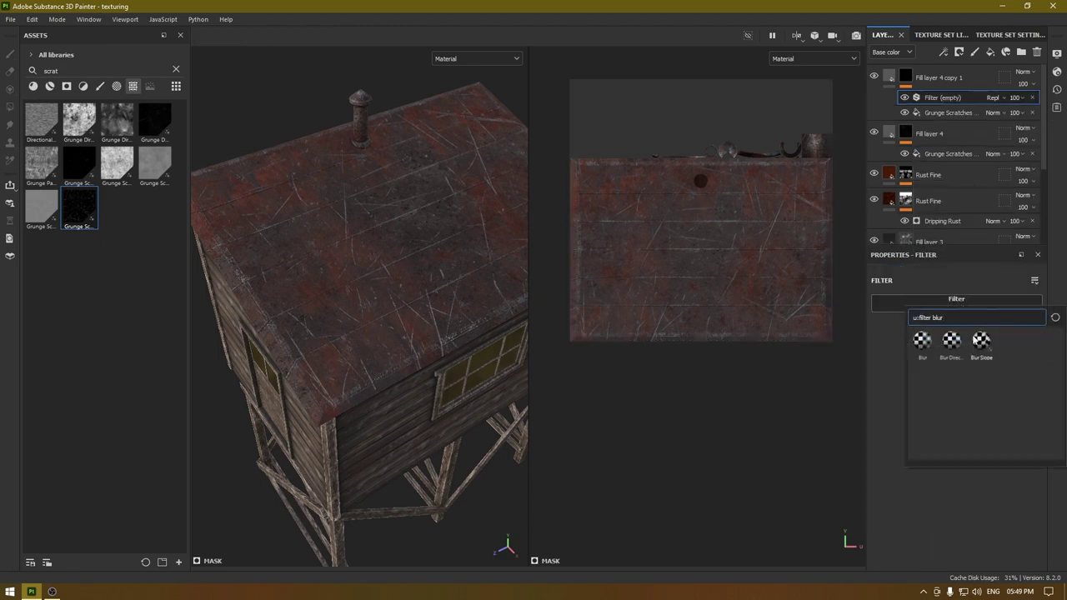
{"action": "left_click", "coordinate": [981, 340]}
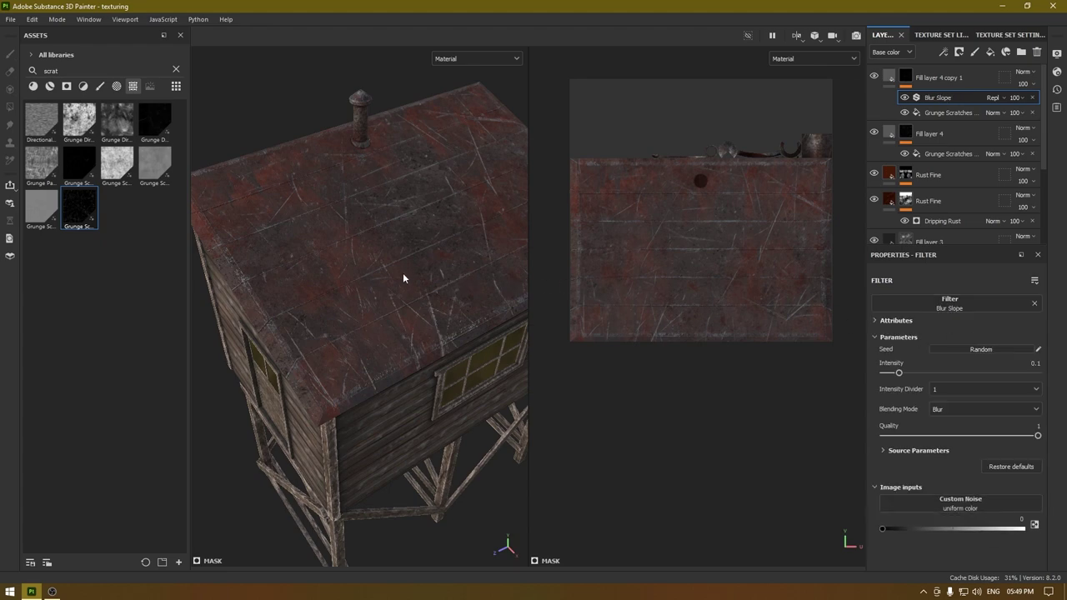
{"action": "left_click_drag", "start_coordinate": [403, 274], "coordinate": [387, 391], "text": "alt"}
{"action": "scroll", "coordinate": [348, 408], "scroll_direction": "up", "scroll_amount": 2}
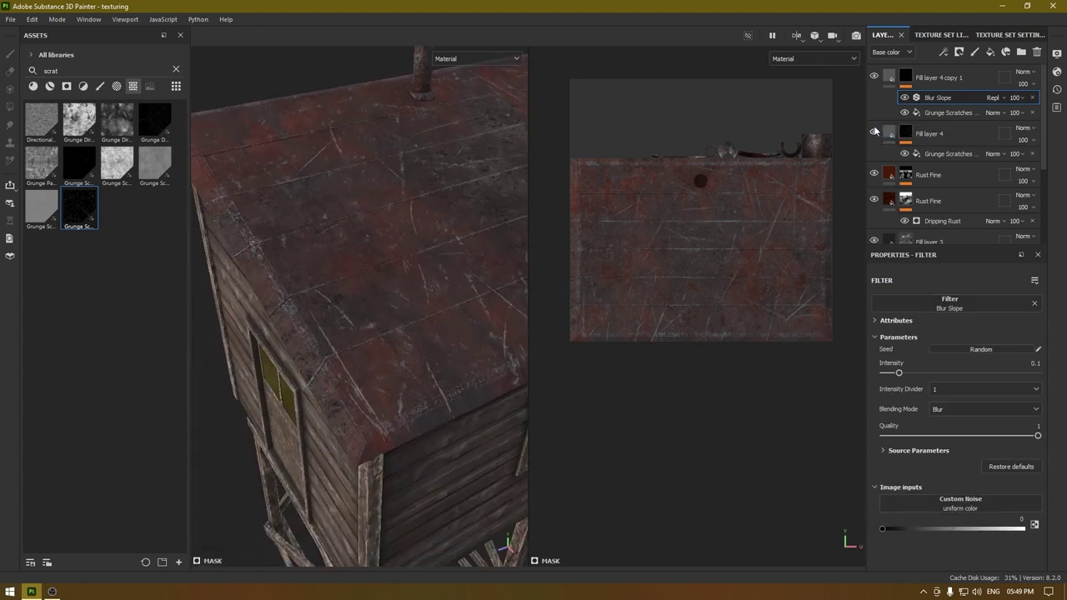
{"action": "left_click_drag", "start_coordinate": [381, 303], "coordinate": [417, 246], "text": "alt"}
{"action": "scroll", "coordinate": [345, 119], "scroll_direction": "down", "scroll_amount": 3}
{"action": "scroll", "coordinate": [419, 176], "scroll_direction": "up", "scroll_amount": 2}
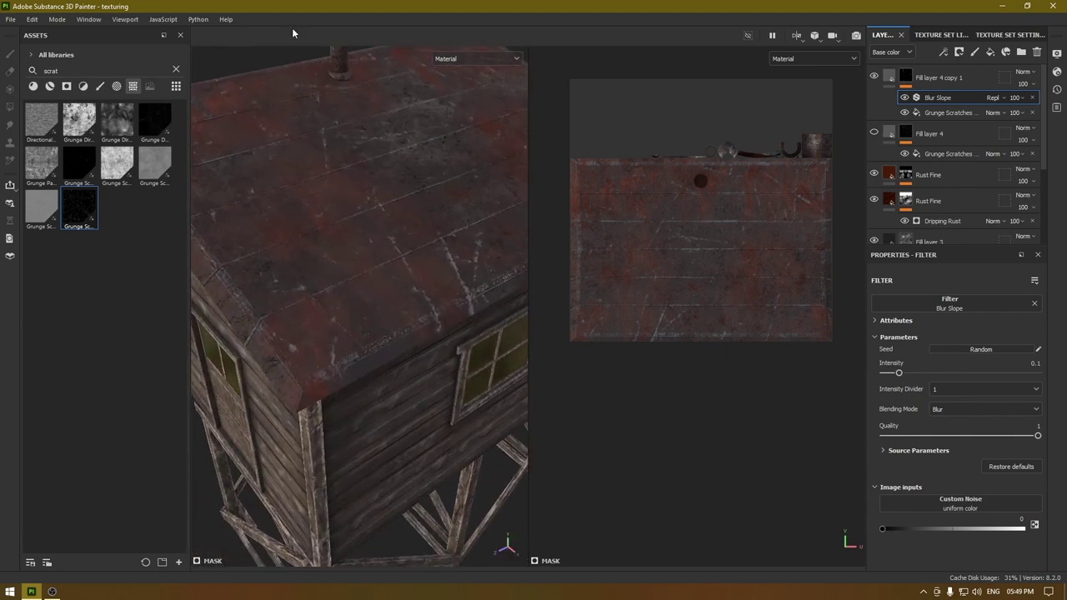
- Compare the mask with and without the Blur Slope filter, try an Intensity of 1 and restore it to 0.1
{"action": "left_click", "coordinate": [904, 97]}
{"action": "left_click", "coordinate": [904, 97]}
{"action": "mouse_move", "coordinate": [898, 372]}
{"action": "left_mouse_down"}
{"action": "mouse_move", "coordinate": [885, 375]}
{"action": "mouse_move", "coordinate": [932, 380]}
{"action": "mouse_move", "coordinate": [891, 383]}
{"action": "left_mouse_up"}
{"action": "left_click", "coordinate": [1028, 363]}
{"action": "type", "text": "1"}
{"action": "key", "text": "Return"}
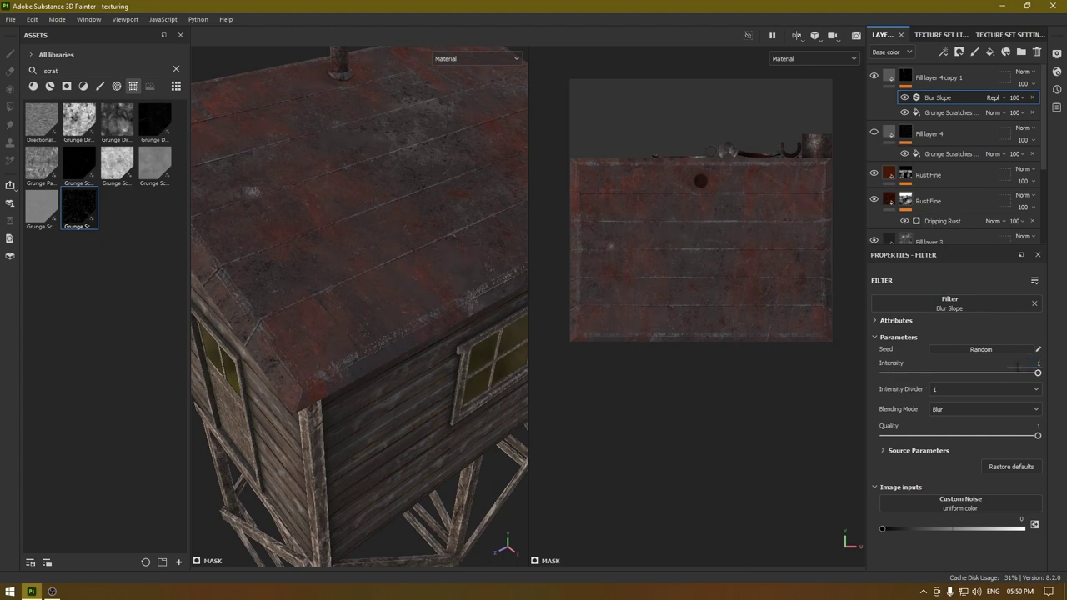
{"action": "key", "text": "Return"}
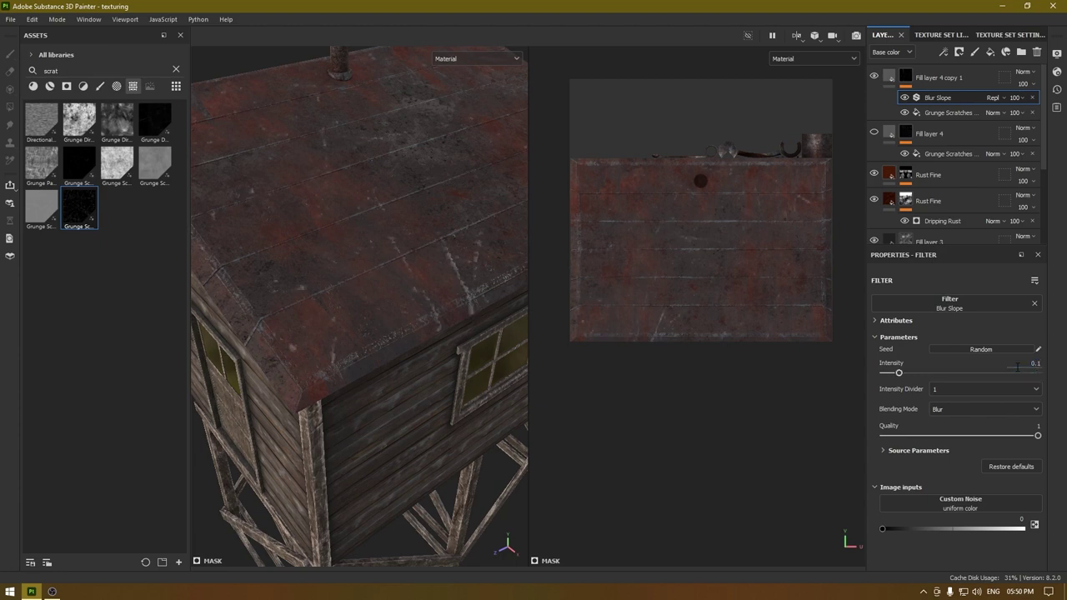
- Set the copied scratch layer's Height to -0.6327 to deepen its scratches
{"action": "left_click", "coordinate": [891, 80]}
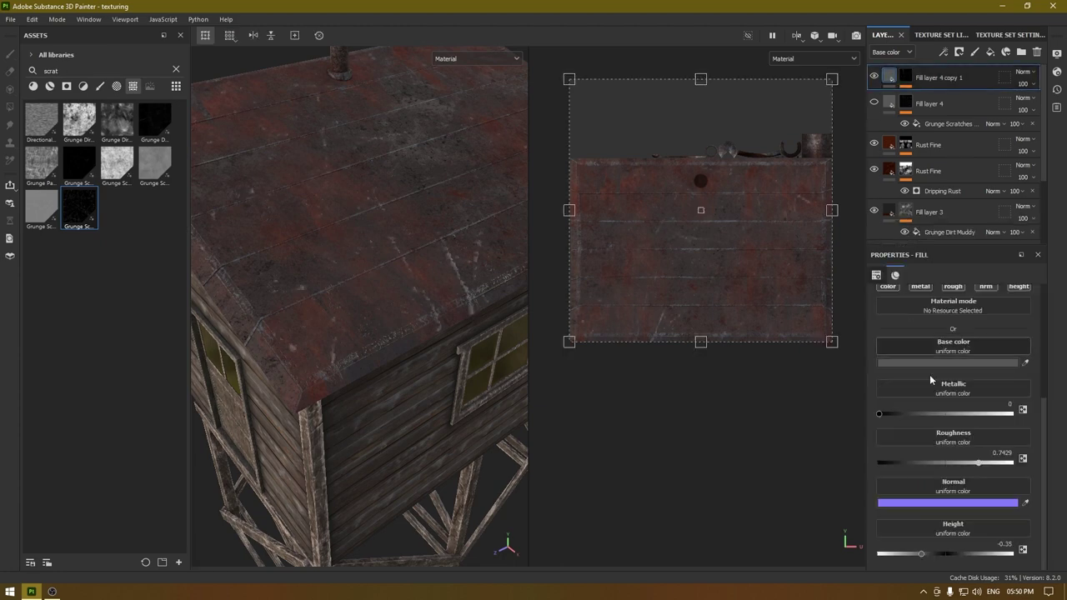
{"action": "left_click_drag", "start_coordinate": [921, 559], "coordinate": [902, 559]}
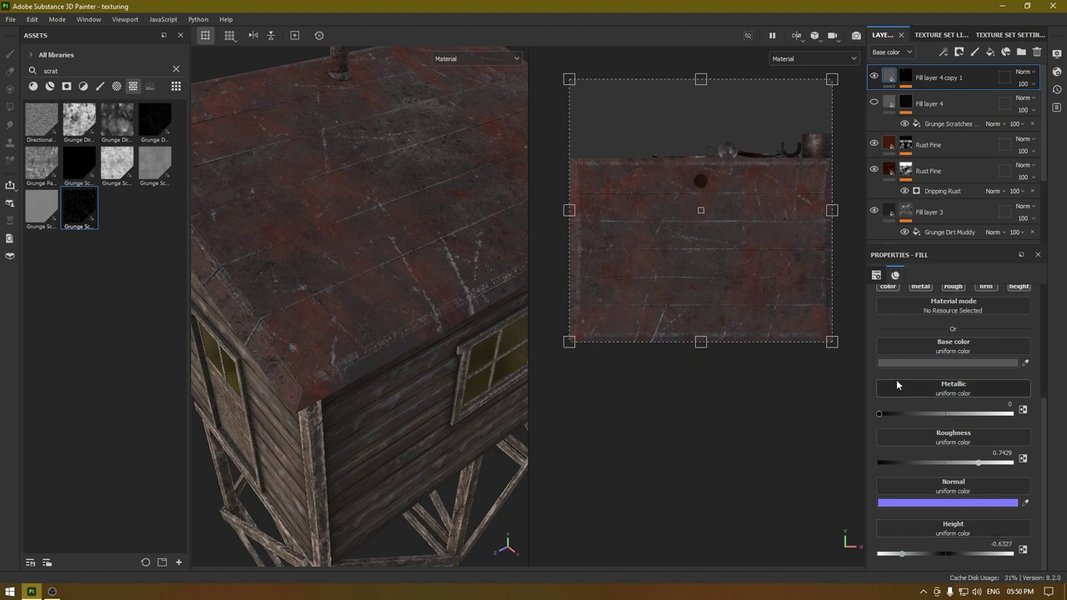
{"action": "left_click_drag", "start_coordinate": [400, 250], "coordinate": [380, 254], "text": "alt"}
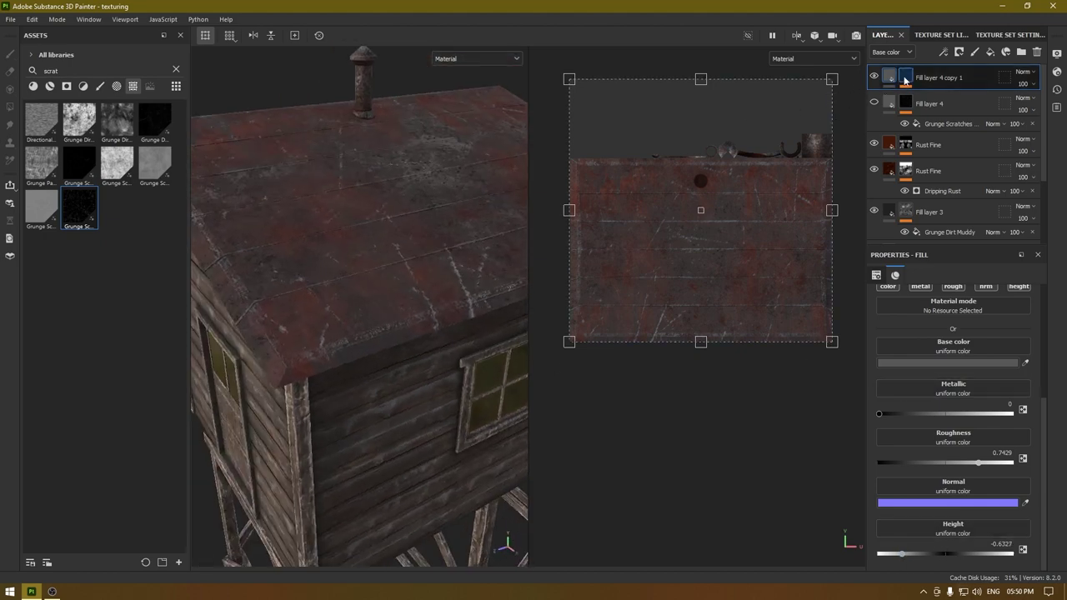
- Set Scratch Quantity to 0.83 in the copied layer's Grunge Scratches mask fill
{"action": "left_click", "coordinate": [905, 78]}
{"action": "left_click", "coordinate": [951, 112]}
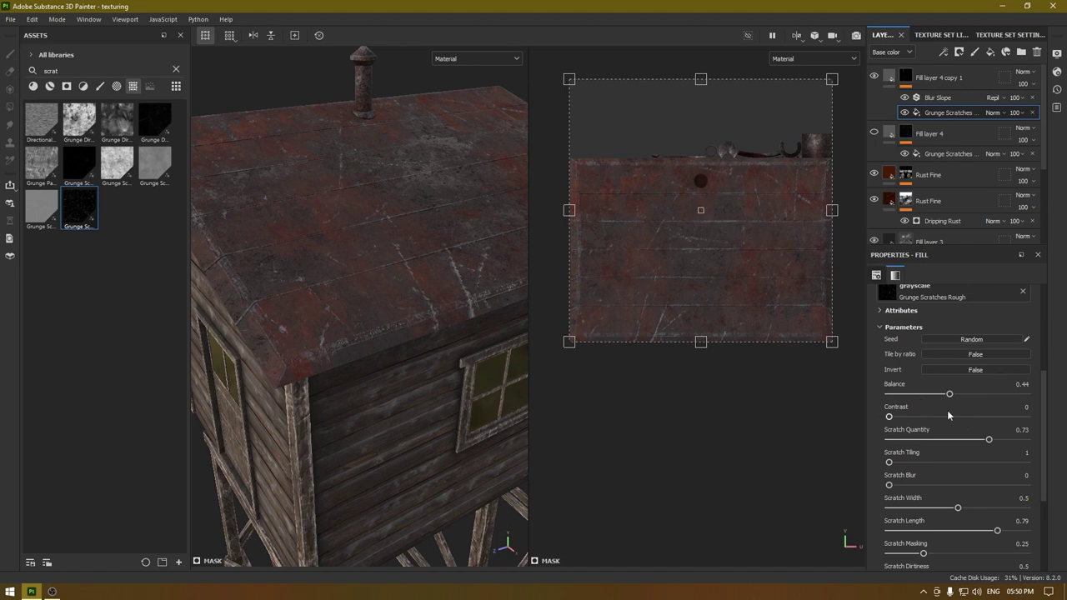
{"action": "left_click_drag", "start_coordinate": [986, 440], "coordinate": [1003, 440]}
{"action": "left_click_drag", "start_coordinate": [431, 336], "coordinate": [400, 275], "text": "alt"}
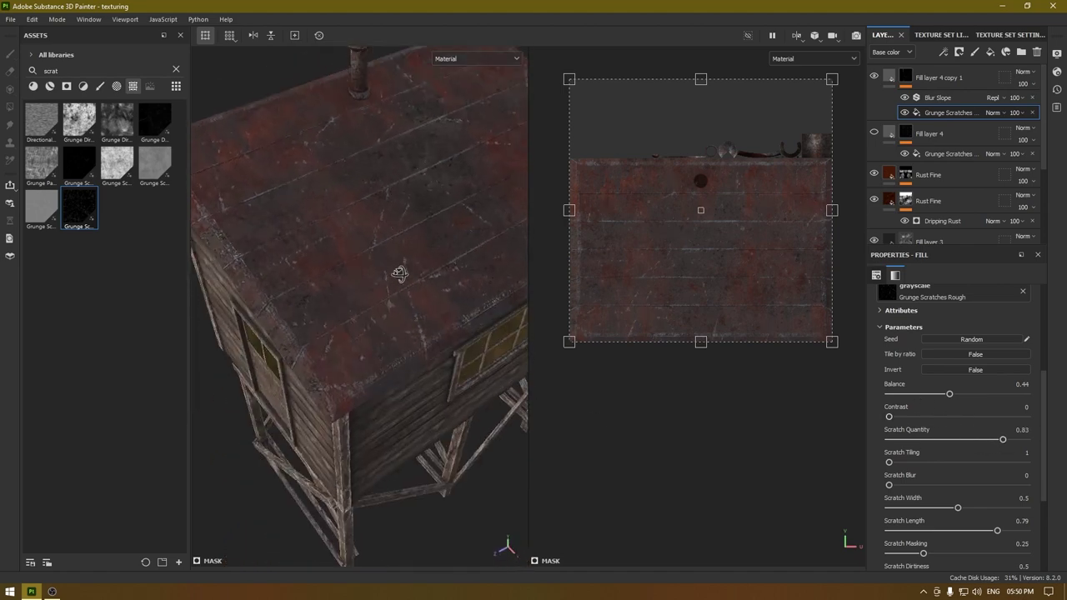
- Make Fill layer 4 visible again and set its Grunge Scratches mask effect opacity to 50
{"action": "left_click", "coordinate": [873, 132]}
{"action": "left_click", "coordinate": [874, 134]}
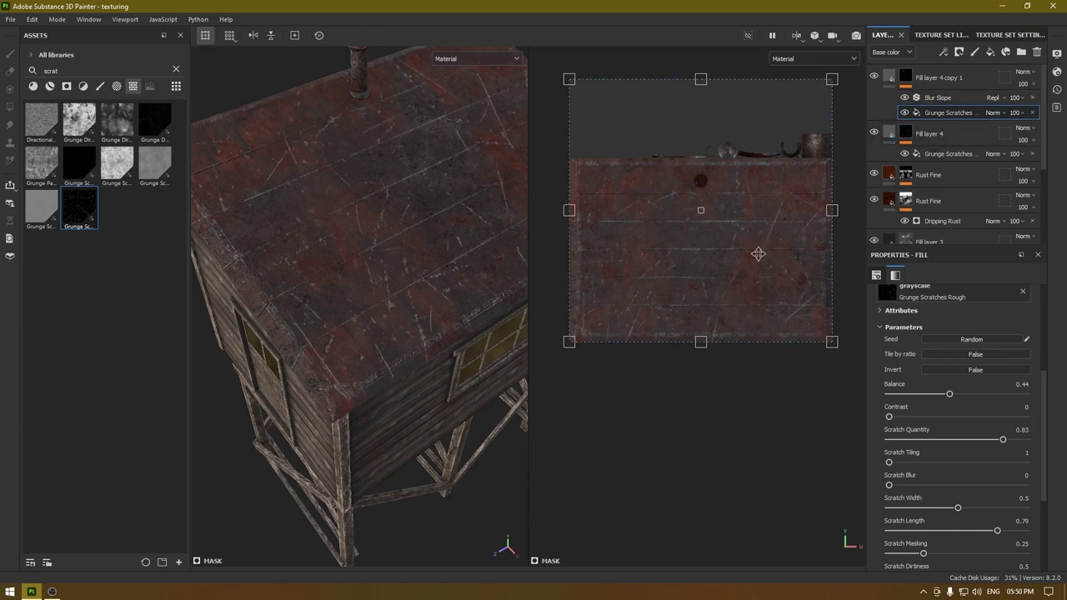
{"action": "left_click", "coordinate": [1015, 156]}
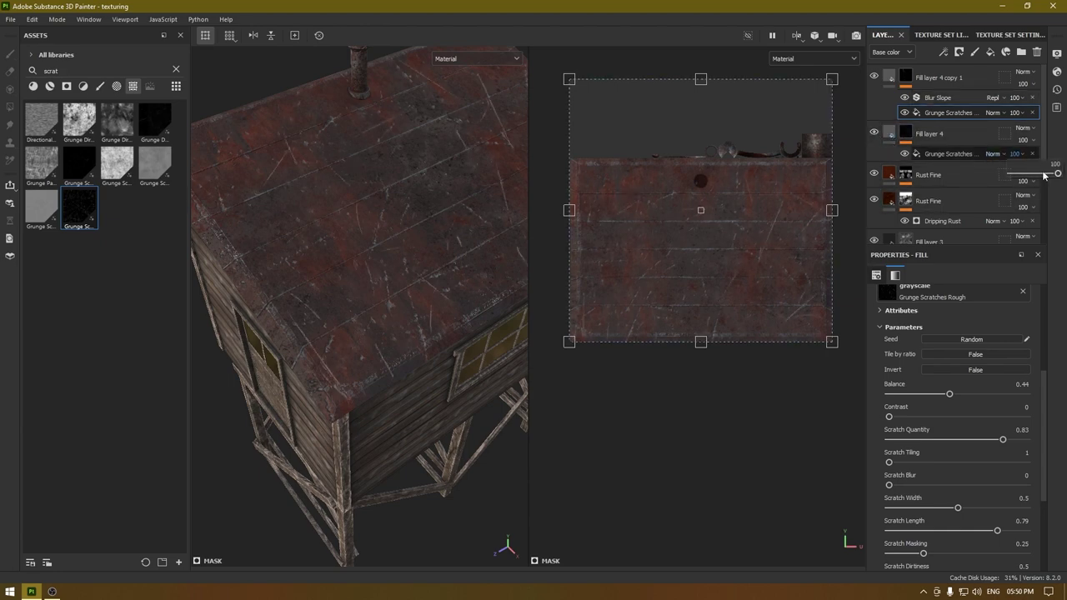
{"action": "mouse_move", "coordinate": [1043, 174]}
{"action": "left_mouse_down"}
{"action": "mouse_move", "coordinate": [1025, 178]}
{"action": "mouse_move", "coordinate": [1034, 180]}
{"action": "left_mouse_up"}
{"action": "scroll", "coordinate": [411, 300], "scroll_direction": "down", "scroll_amount": 3}
{"action": "left_click_drag", "start_coordinate": [450, 433], "coordinate": [457, 367], "text": "alt"}
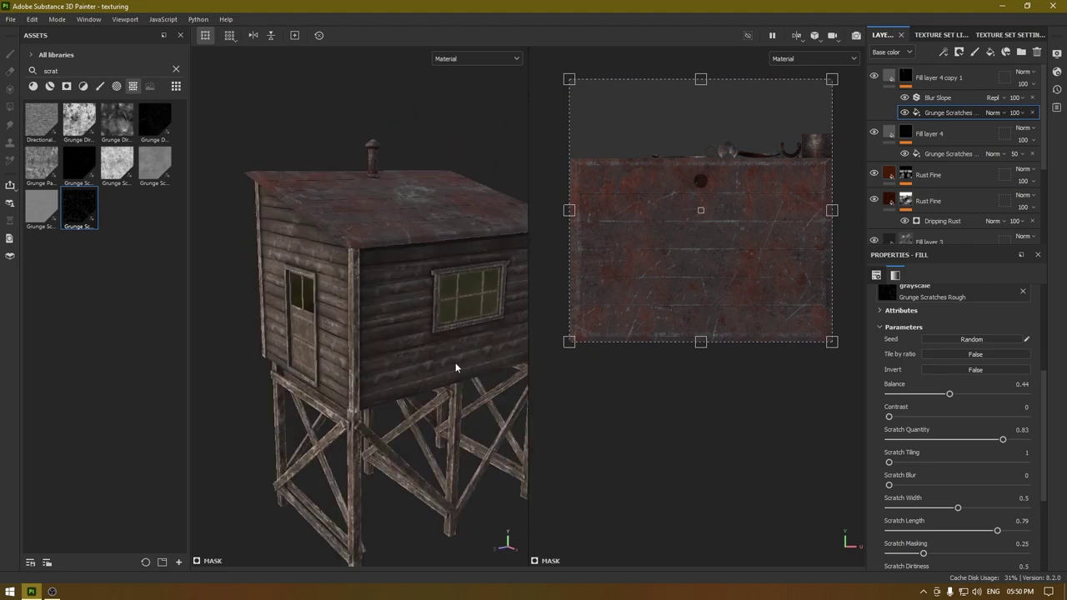
{"action": "scroll", "coordinate": [457, 367], "scroll_direction": "down", "scroll_amount": 2}
{"action": "left_click_drag", "start_coordinate": [415, 247], "coordinate": [430, 193], "text": "alt"}
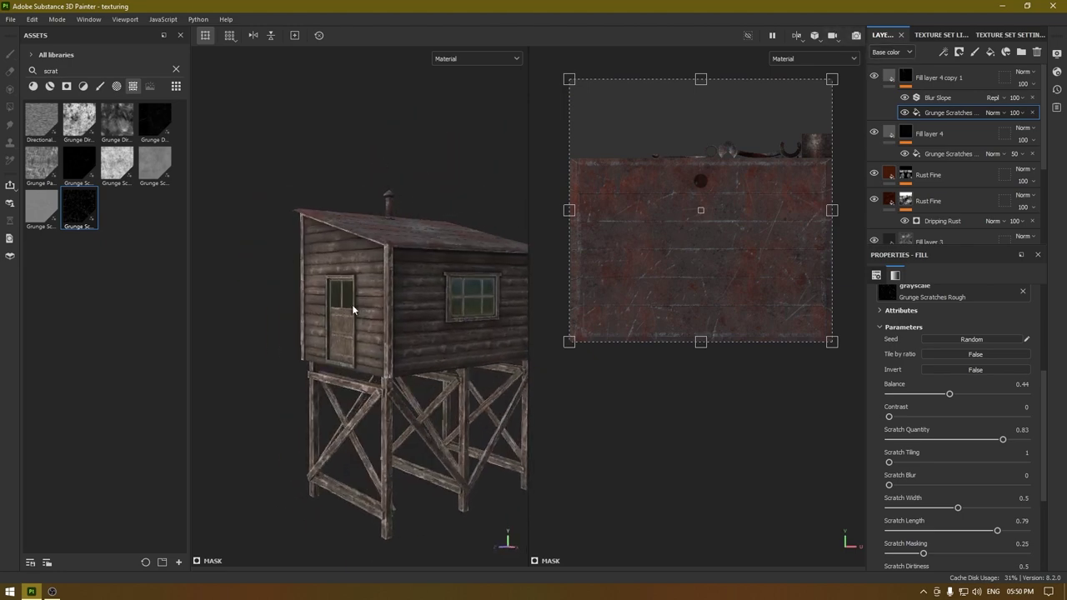
{"action": "left_click_drag", "start_coordinate": [347, 273], "coordinate": [385, 253], "text": "alt"}
- Frame the whole cabin in a 3D-only viewport and start an Iray render of it
{"action": "left_click", "coordinate": [797, 35]}
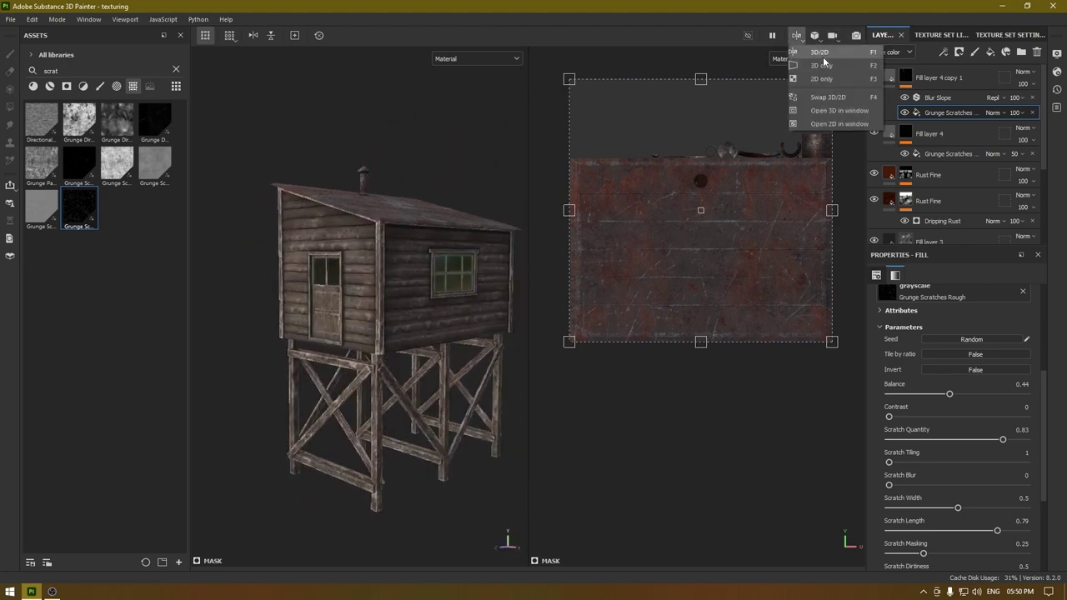
{"action": "left_click", "coordinate": [821, 58]}
{"action": "left_click_drag", "start_coordinate": [520, 272], "coordinate": [488, 333], "text": "alt"}
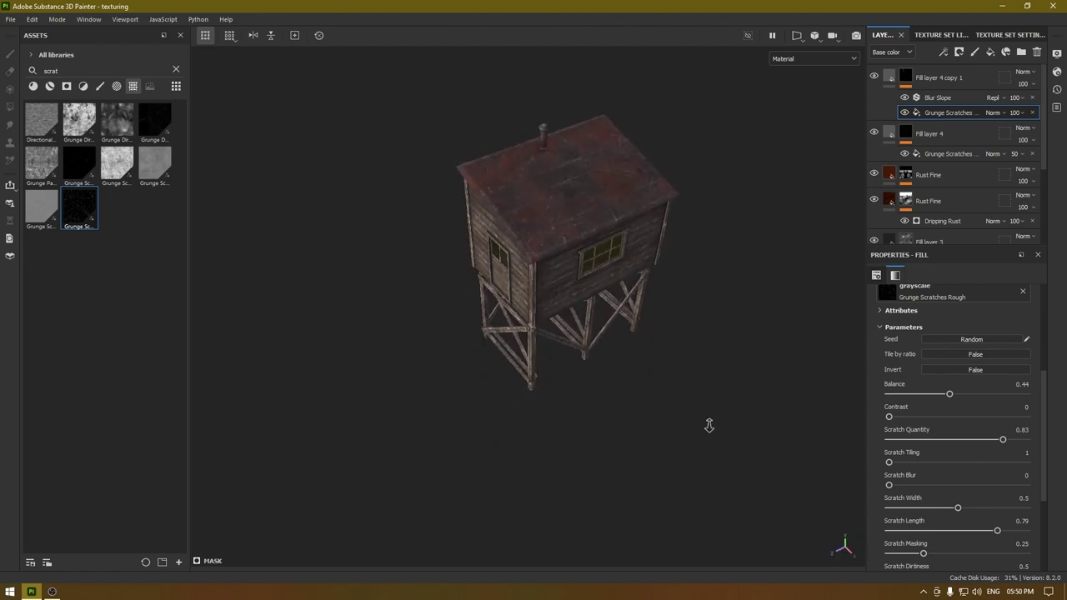
{"action": "right_click_drag", "start_coordinate": [710, 425], "coordinate": [597, 299], "text": "alt"}
{"action": "left_click_drag", "start_coordinate": [533, 241], "coordinate": [621, 189], "text": "alt"}
{"action": "right_click_drag", "start_coordinate": [553, 108], "coordinate": [543, 393], "text": "alt"}
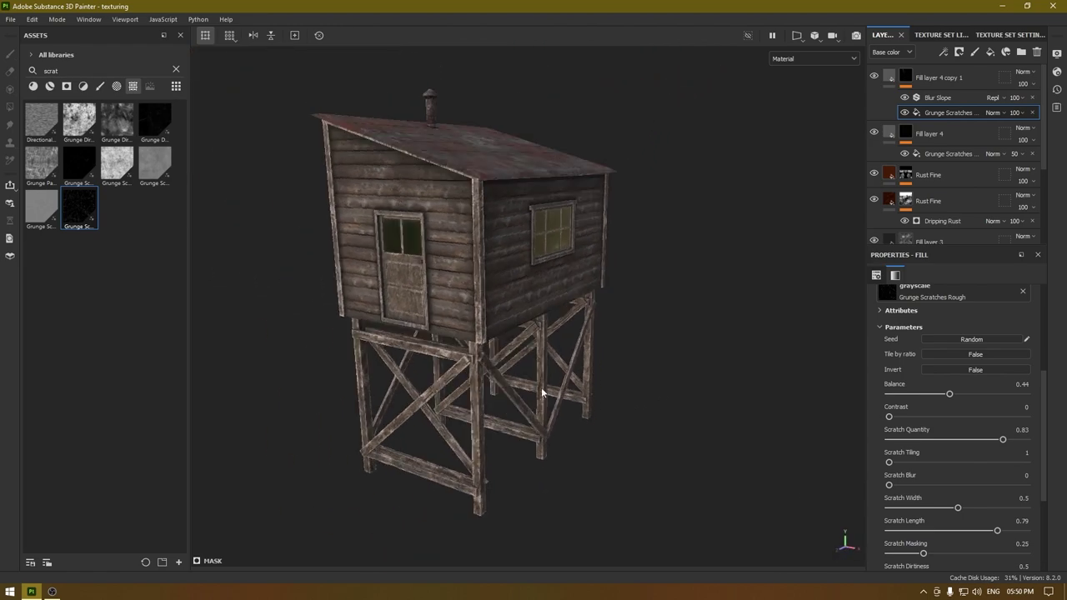
{"action": "left_click_drag", "start_coordinate": [543, 393], "coordinate": [565, 287], "text": "alt"}
{"action": "left_click_drag", "start_coordinate": [550, 356], "coordinate": [537, 383], "text": "alt"}
{"action": "key", "text": "alt"}
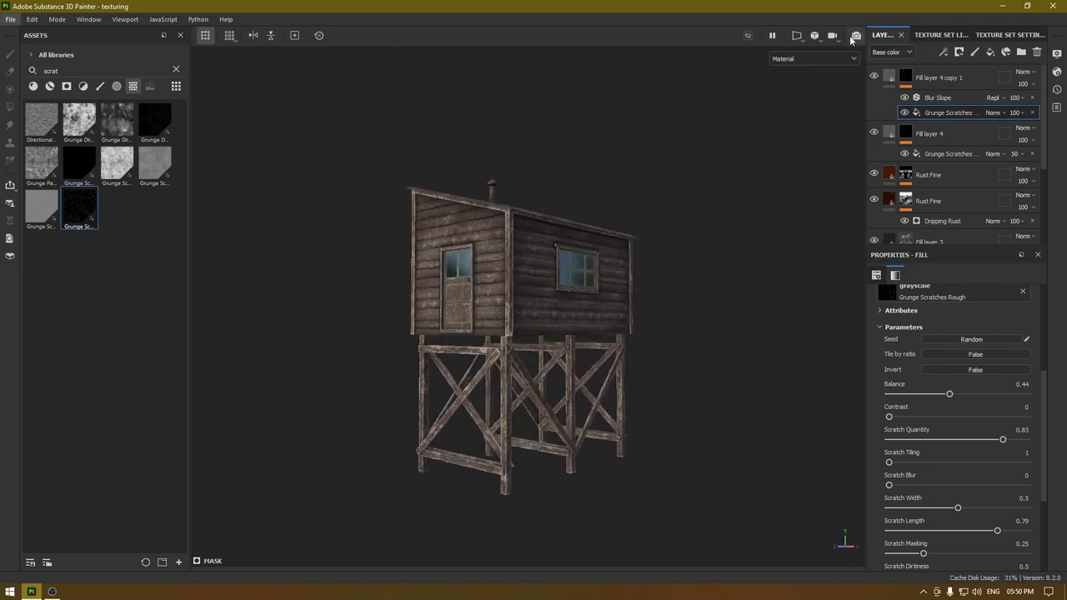
{"action": "left_click", "coordinate": [854, 39]}
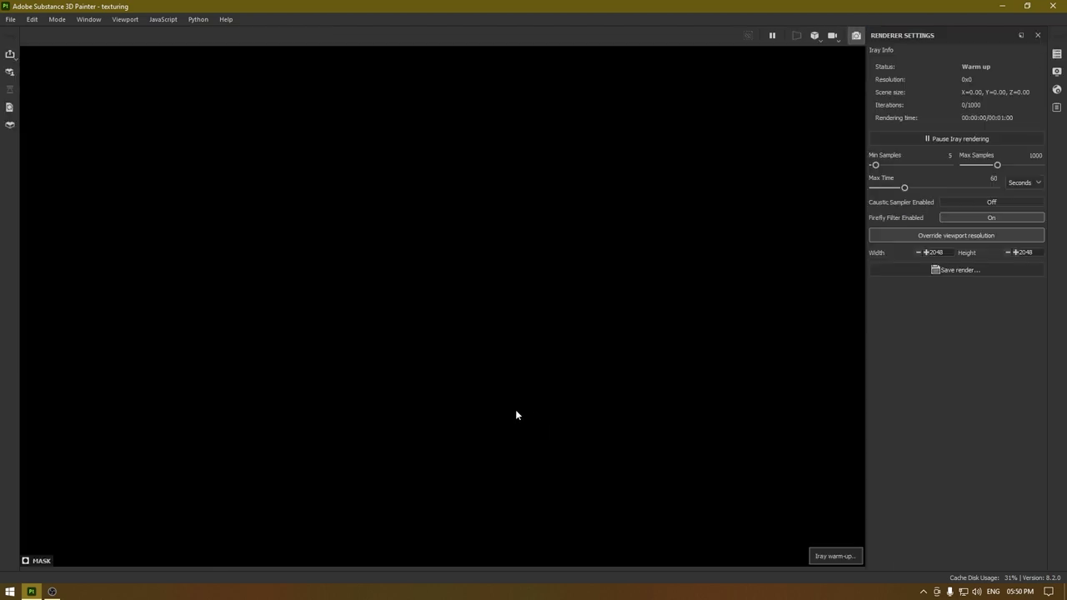